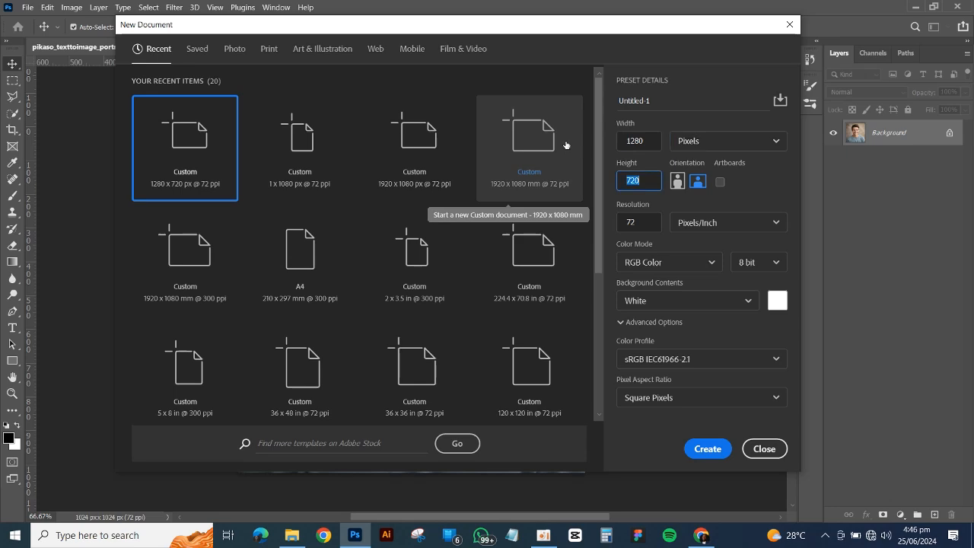
Create a new 1280 x 720 pixel document at 72 ppi with a white background.
{"action": "type", "text": "7"}
{"action": "key", "text": "Return"}
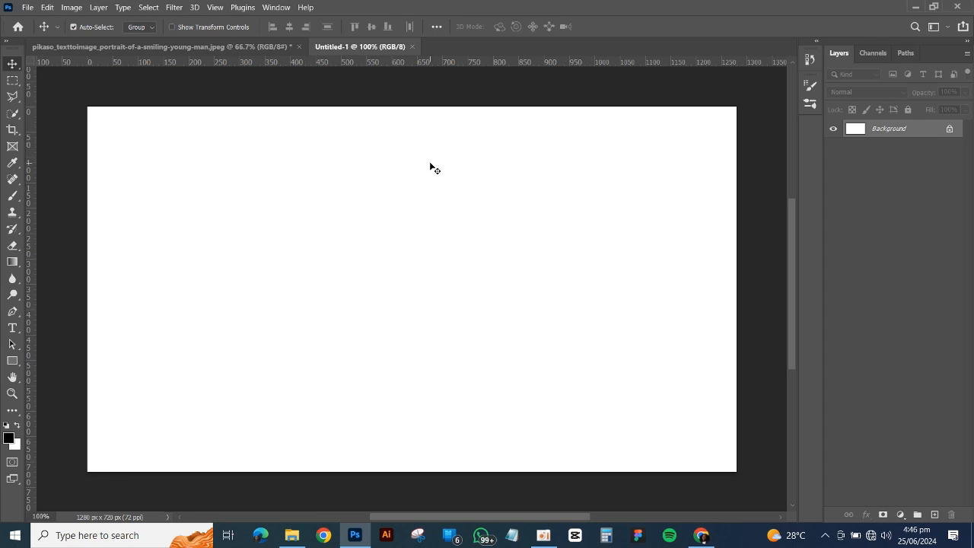
Select the man in the portrait image with Select Subject and isolate him with a layer mask.
{"action": "left_click", "coordinate": [190, 48]}
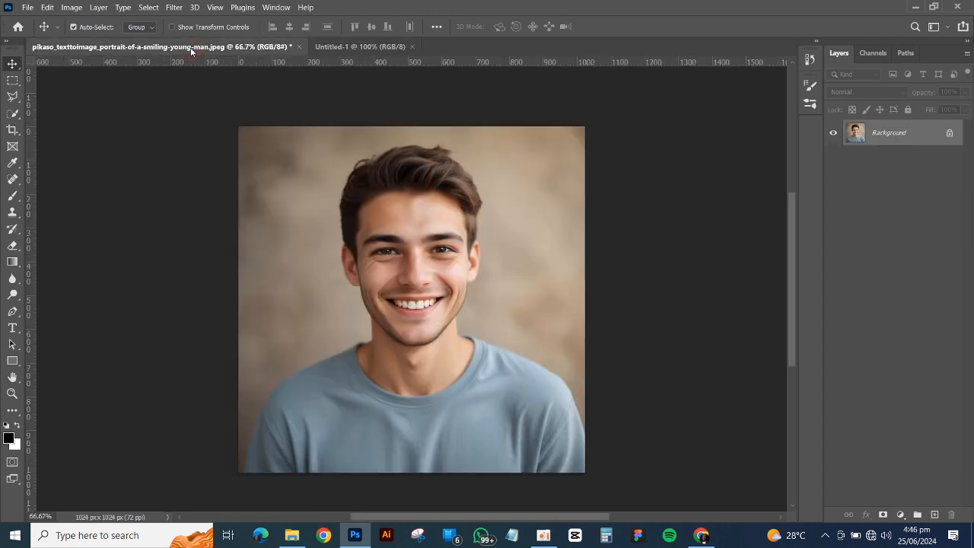
{"action": "left_click", "coordinate": [11, 113]}
{"action": "left_click", "coordinate": [356, 26]}
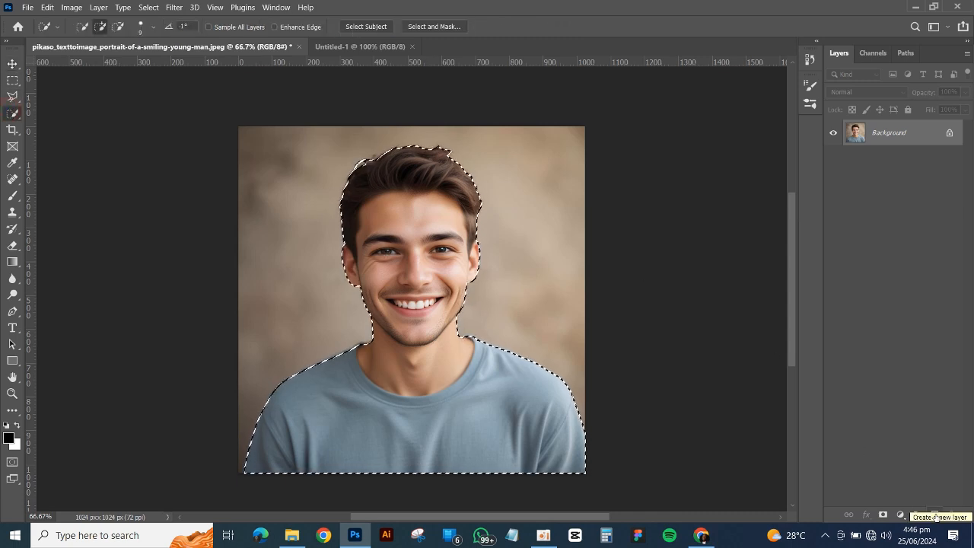
{"action": "left_click", "coordinate": [883, 515]}
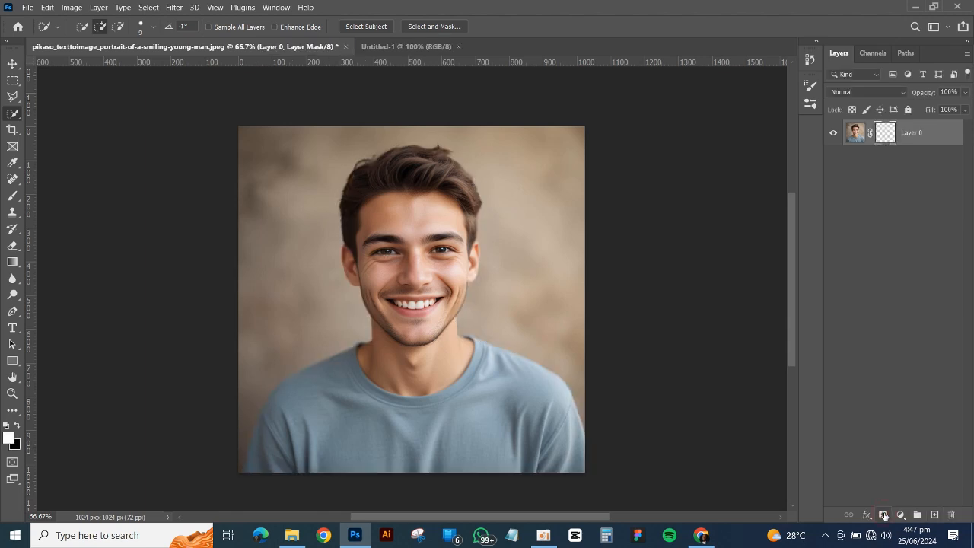
Move the masked portrait into the Untitled-1 document, scale it to about 85.5%, and position his head and shoulders near the canvas centre.
{"action": "left_click", "coordinate": [12, 63]}
{"action": "left_click_drag", "start_coordinate": [398, 203], "coordinate": [429, 291]}
{"action": "key", "text": "ctrl+t"}
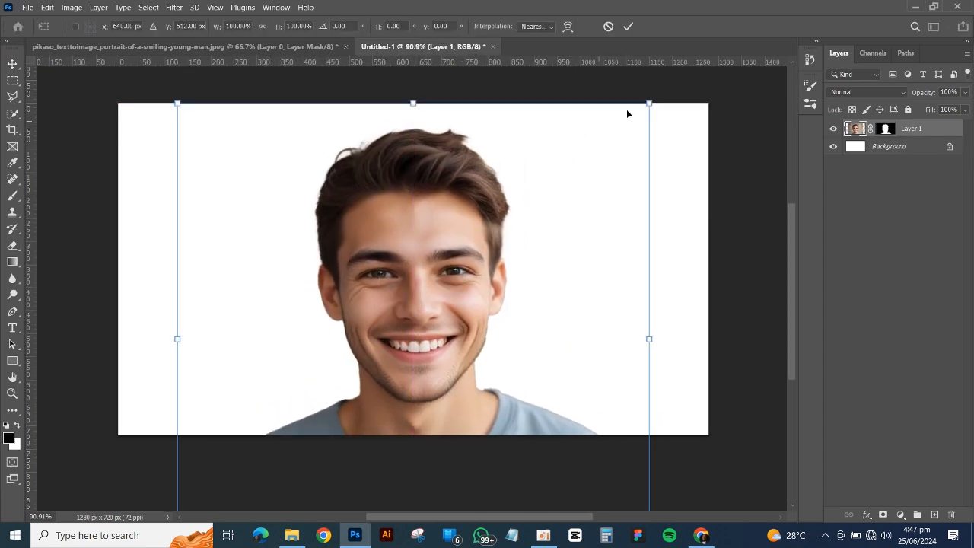
{"action": "left_click_drag", "start_coordinate": [647, 104], "coordinate": [616, 139]}
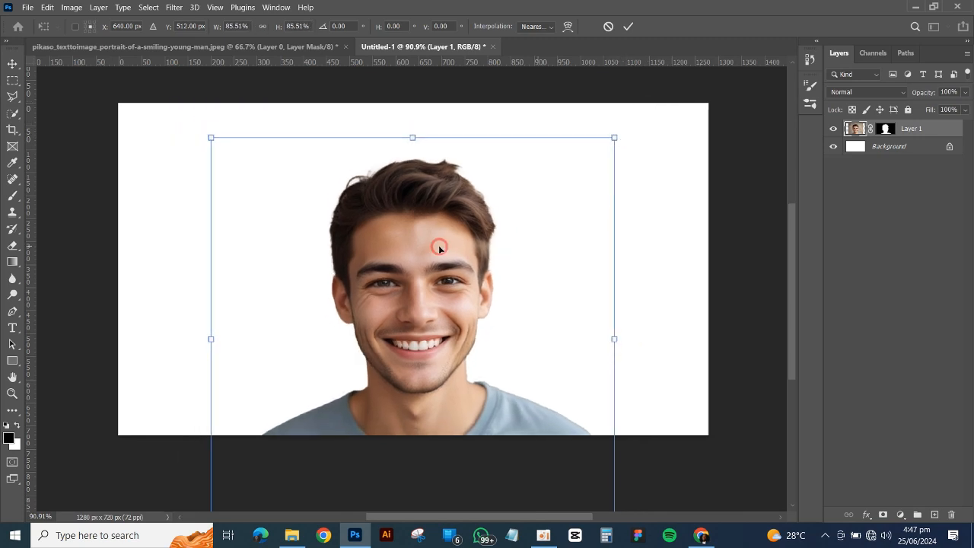
{"action": "left_click_drag", "start_coordinate": [439, 246], "coordinate": [436, 217]}
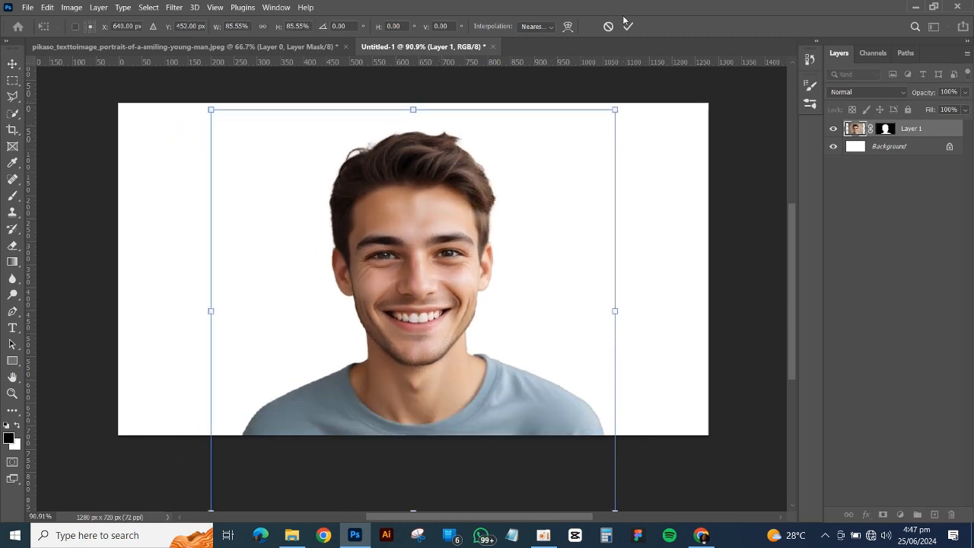
{"action": "left_click", "coordinate": [628, 26]}
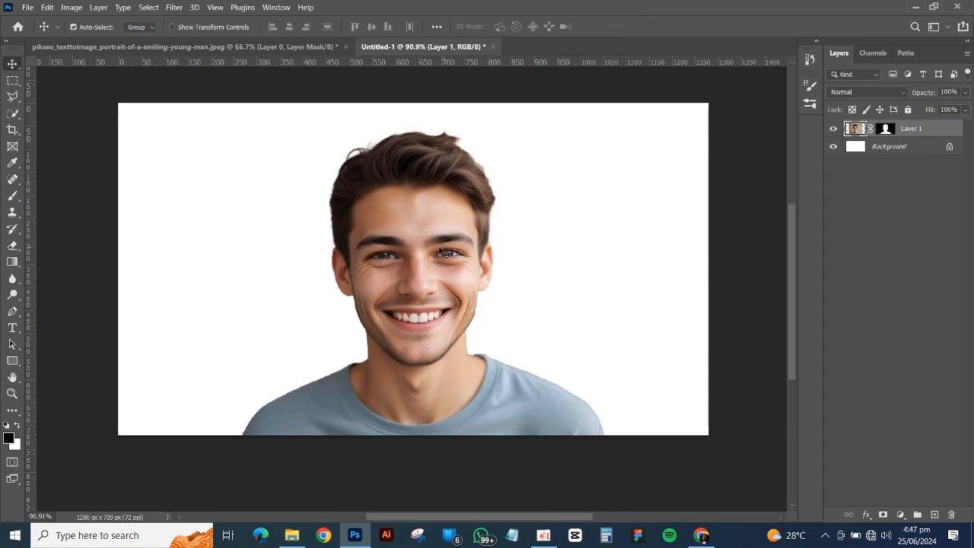
{"action": "left_click_drag", "start_coordinate": [430, 245], "coordinate": [422, 239]}
Place the pngtree black living room image from the desktop into the document and move its layer beneath the portrait.
{"action": "left_click", "coordinate": [973, 543]}
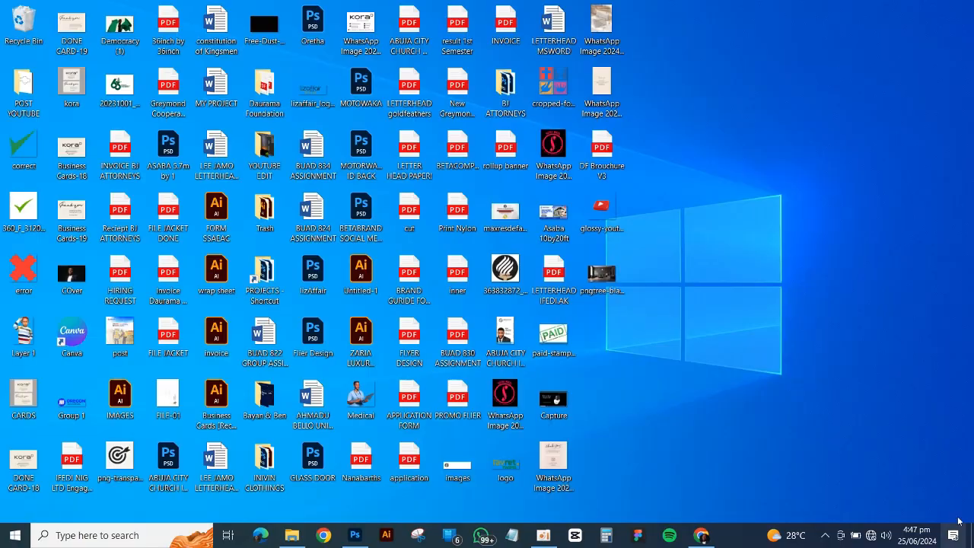
{"action": "left_click_drag", "start_coordinate": [602, 281], "coordinate": [390, 339]}
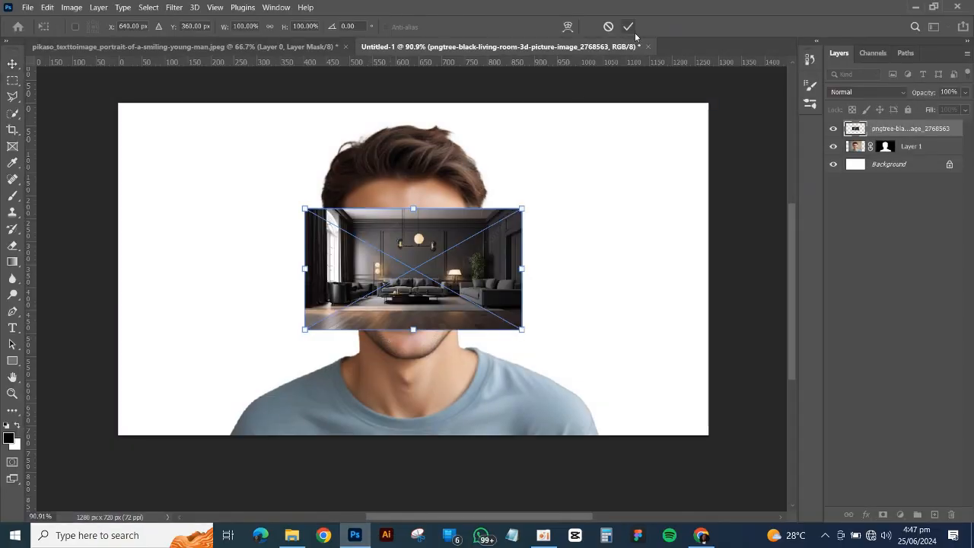
{"action": "left_click", "coordinate": [628, 26]}
{"action": "key", "text": "ctrl+bracketleft"}
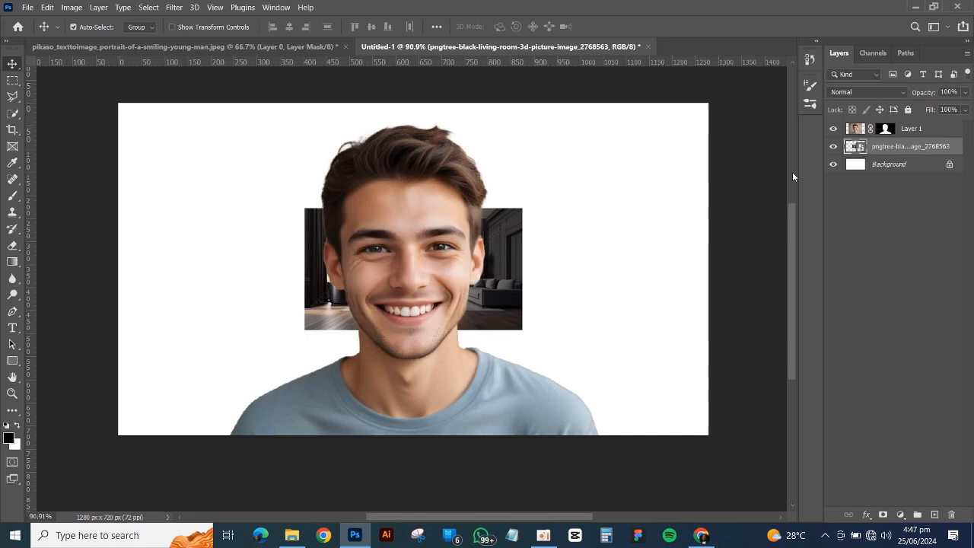
Scale the living room image up to cover the whole canvas.
{"action": "key", "text": "ctrl+t"}
{"action": "scroll", "coordinate": [535, 236], "scroll_direction": "down", "scroll_amount": 1}
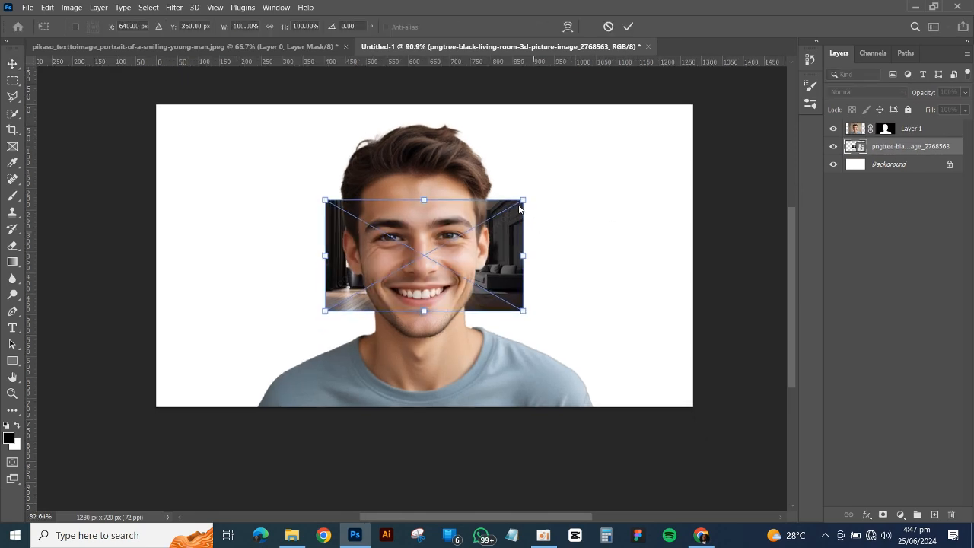
{"action": "left_click_drag", "start_coordinate": [522, 201], "coordinate": [716, 101]}
{"action": "left_click", "coordinate": [628, 27]}
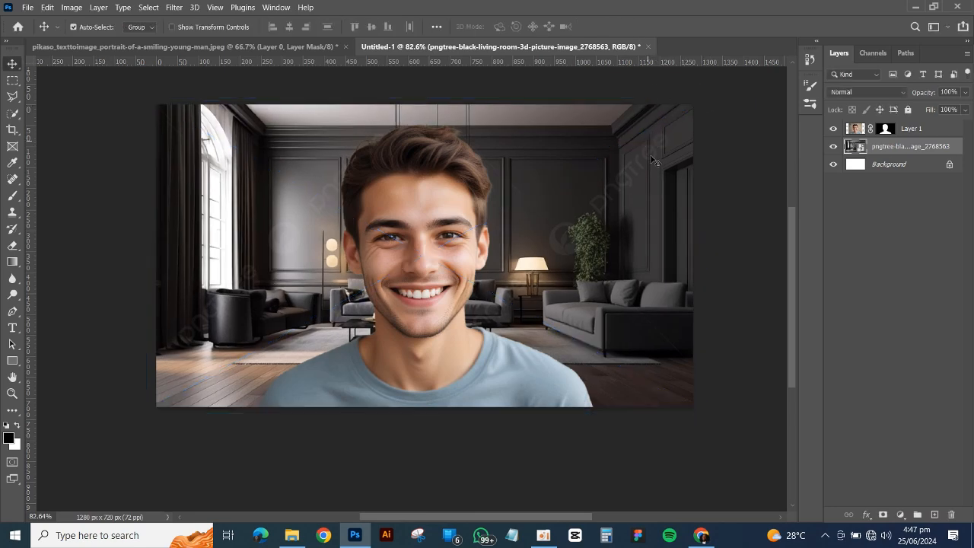
Apply a Gaussian Blur with a radius of 8.2 pixels to the living room background.
{"action": "left_click", "coordinate": [174, 7]}
{"action": "mouse_move", "coordinate": [221, 162]}
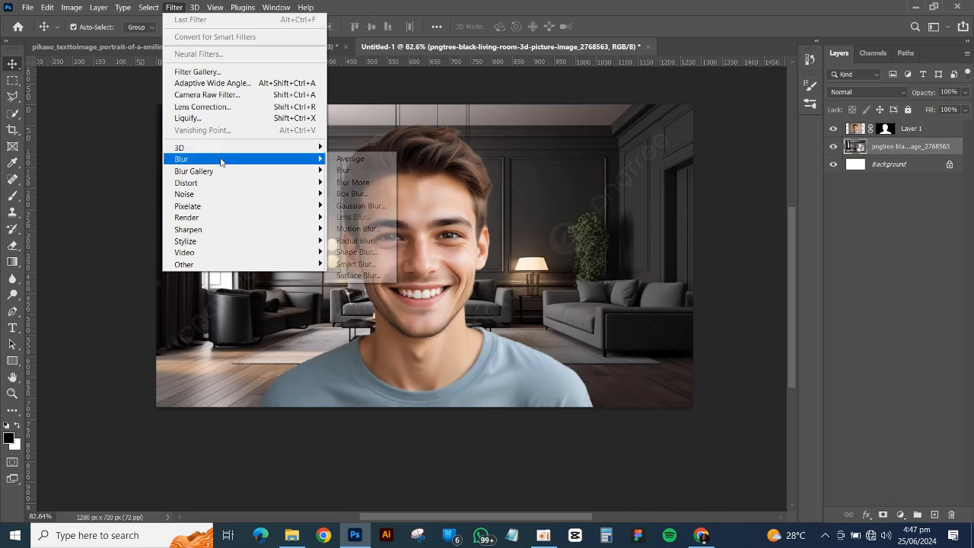
{"action": "left_click", "coordinate": [361, 206]}
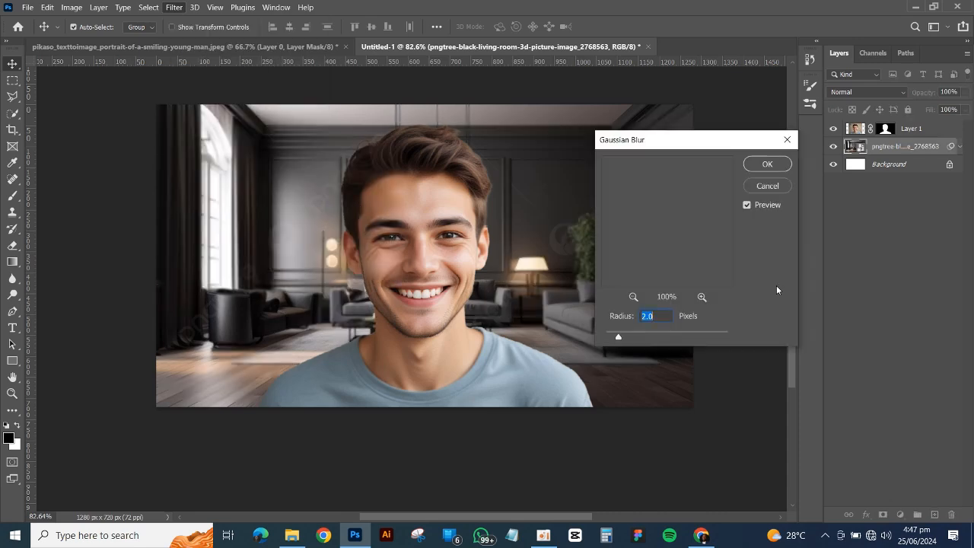
{"action": "left_click_drag", "start_coordinate": [618, 336], "coordinate": [656, 331]}
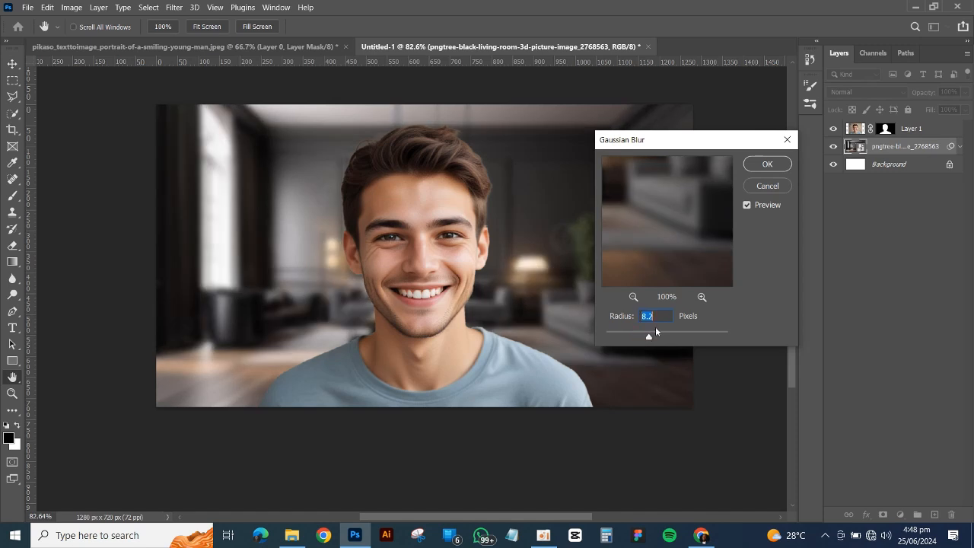
{"action": "left_click", "coordinate": [765, 163]}
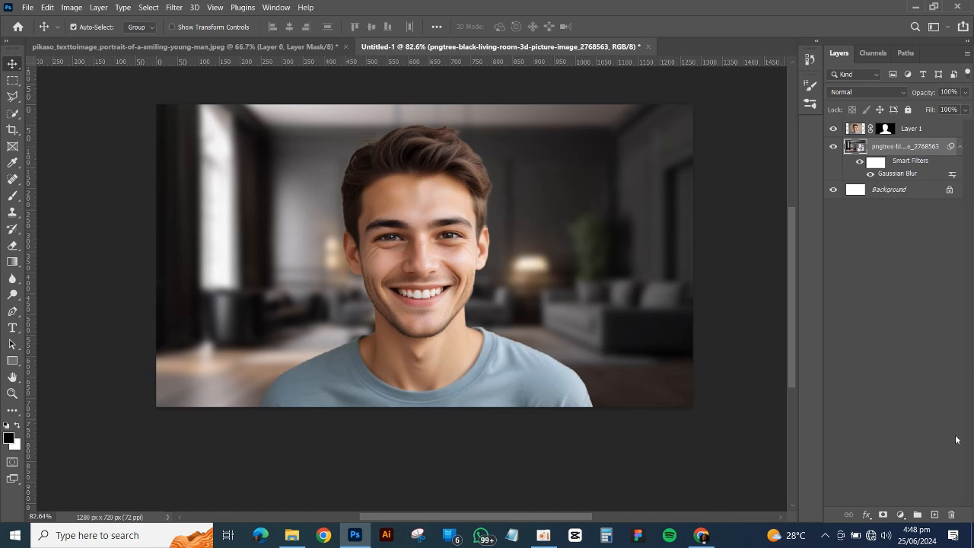
Add a bright yellow Solid Color fill layer between the portrait and background, and invert its mask to hide the fill.
{"action": "left_click", "coordinate": [901, 515]}
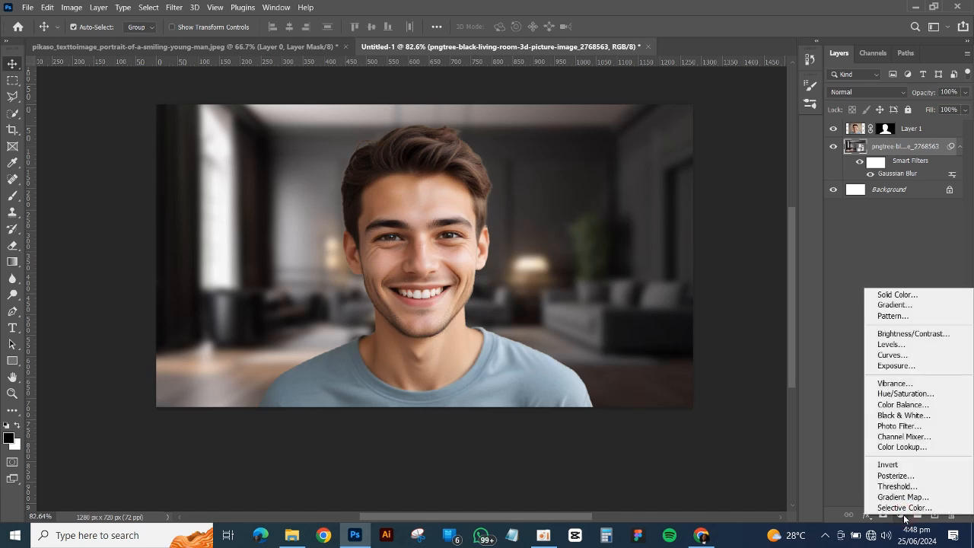
{"action": "left_click", "coordinate": [892, 296]}
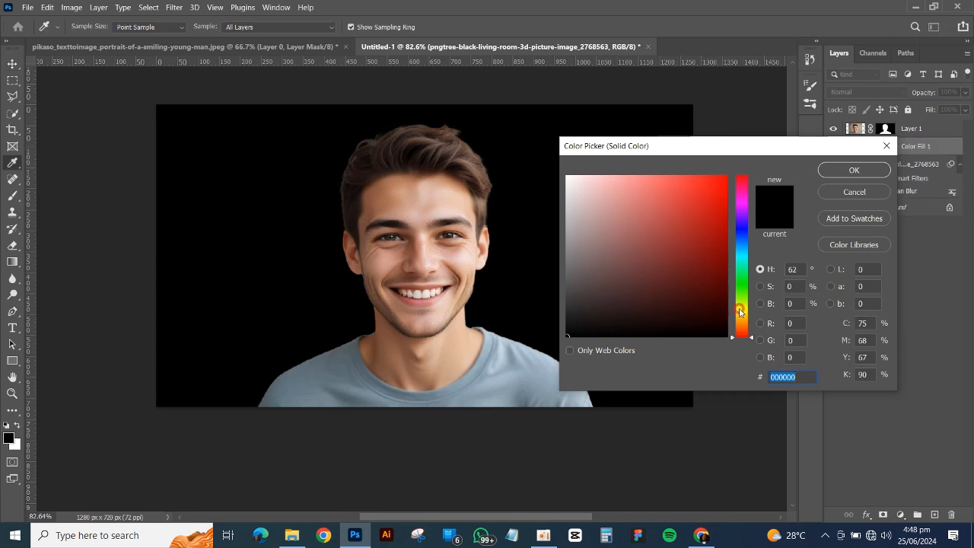
{"action": "left_click", "coordinate": [718, 175]}
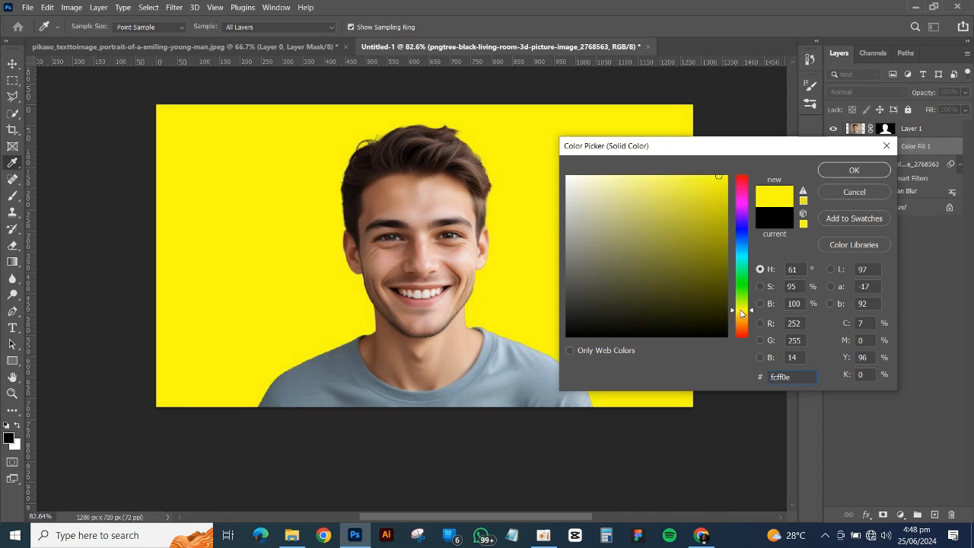
{"action": "left_click", "coordinate": [860, 169]}
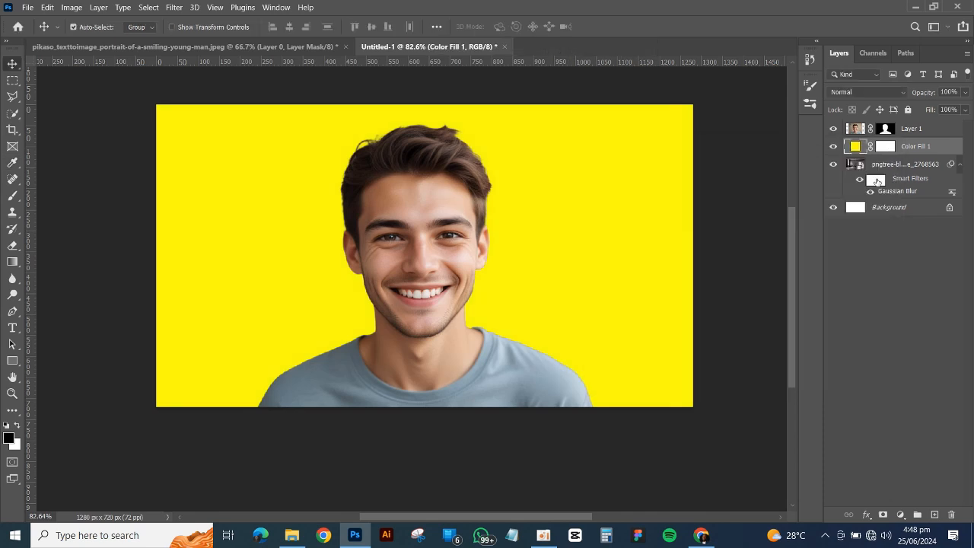
{"action": "left_click", "coordinate": [886, 145]}
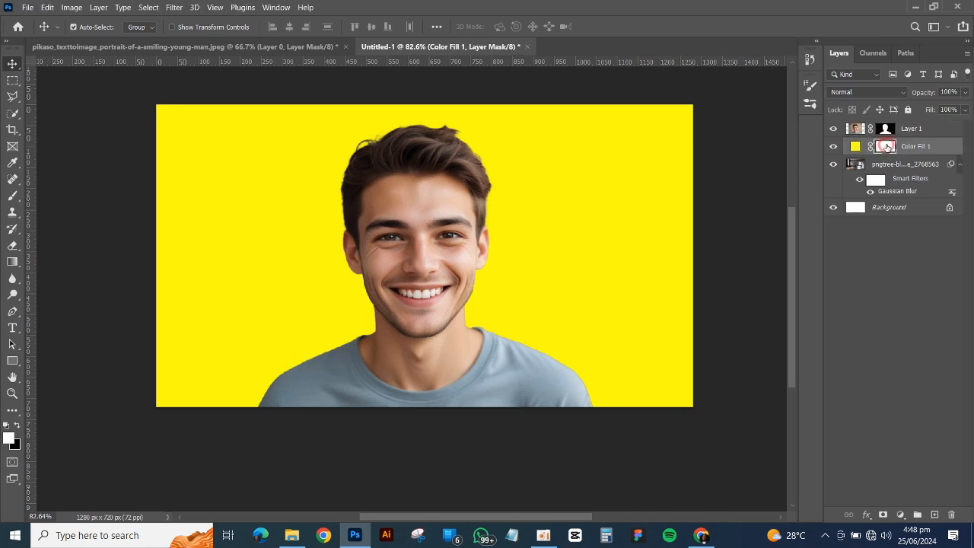
{"action": "key", "text": "ctrl+i"}
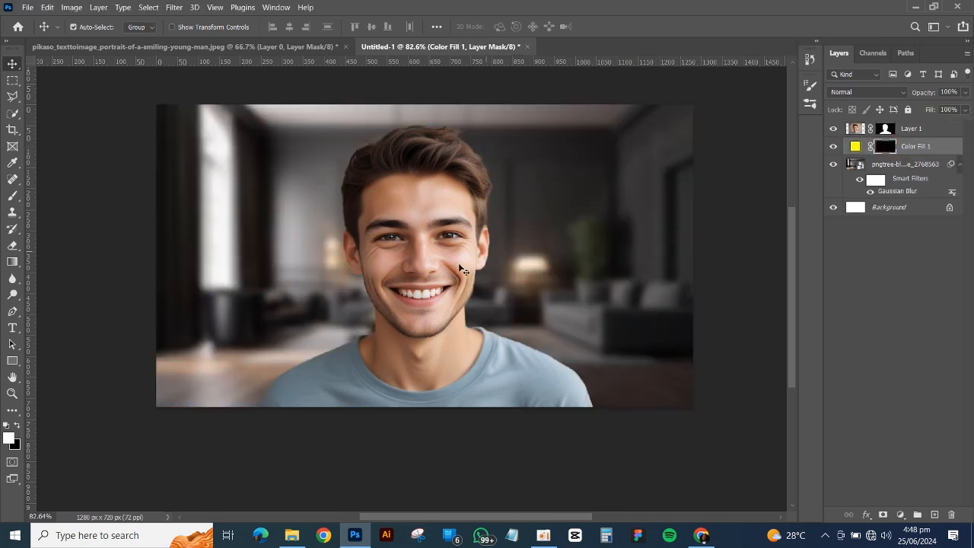
Enlarge the brush to 900 px for painting white on the yellow fill's mask.
{"action": "key", "text": "b"}
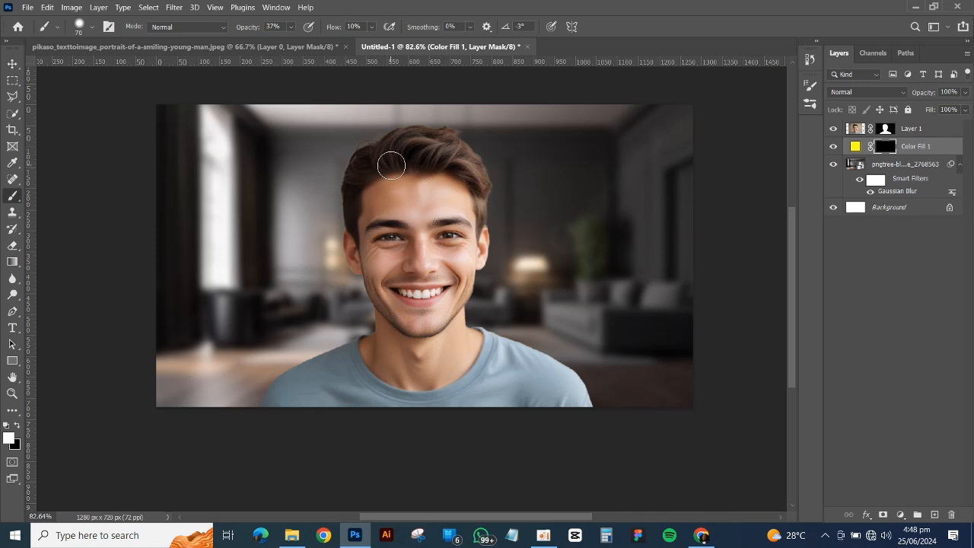
{"action": "key", "text": "]"}
{"action": "key", "text": "]"}
{"action": "key", "text": "]"}
{"action": "key", "text": "]"}
{"action": "key", "text": "]"}
{"action": "key", "text": "]"}
{"action": "key", "text": "]"}
{"action": "key", "text": "]"}
{"action": "key", "text": "]"}
{"action": "key", "text": "]"}
{"action": "key", "text": "]"}
{"action": "key", "text": "]"}
{"action": "key", "text": "]"}
{"action": "key", "text": "]"}
{"action": "key", "text": "]"}
{"action": "key", "text": "]"}
{"action": "key", "text": "]"}
{"action": "key", "text": "]"}
{"action": "key", "text": "]"}
{"action": "key", "text": "["}
{"action": "key", "text": "["}
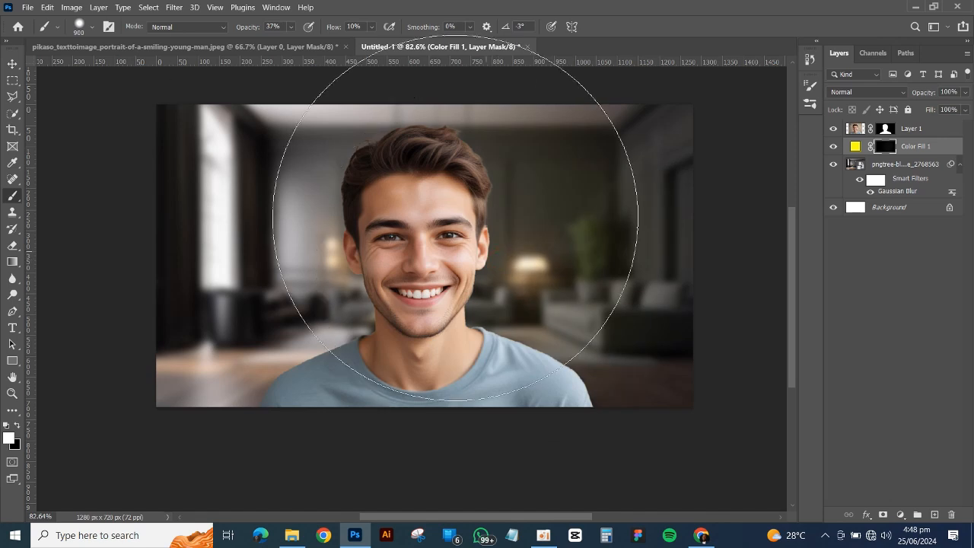
Paint a soft yellow circle behind the man's head on the fill's mask, using a 700 px brush at 100% opacity and flow.
{"action": "left_click", "coordinate": [291, 27]}
{"action": "left_click_drag", "start_coordinate": [296, 41], "coordinate": [438, 43]}
{"action": "left_click", "coordinate": [372, 28]}
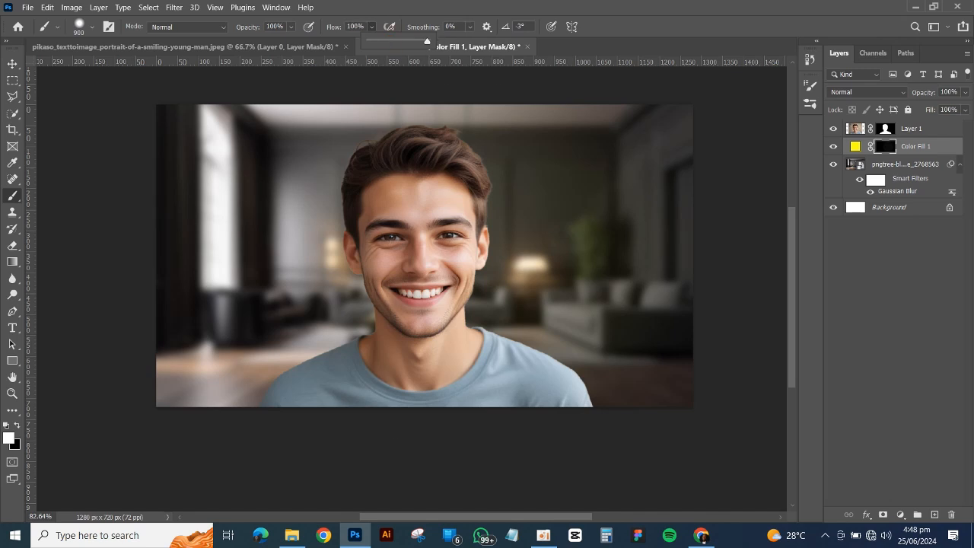
{"action": "key", "text": "bracketleft"}
{"action": "key", "text": "bracketleft"}
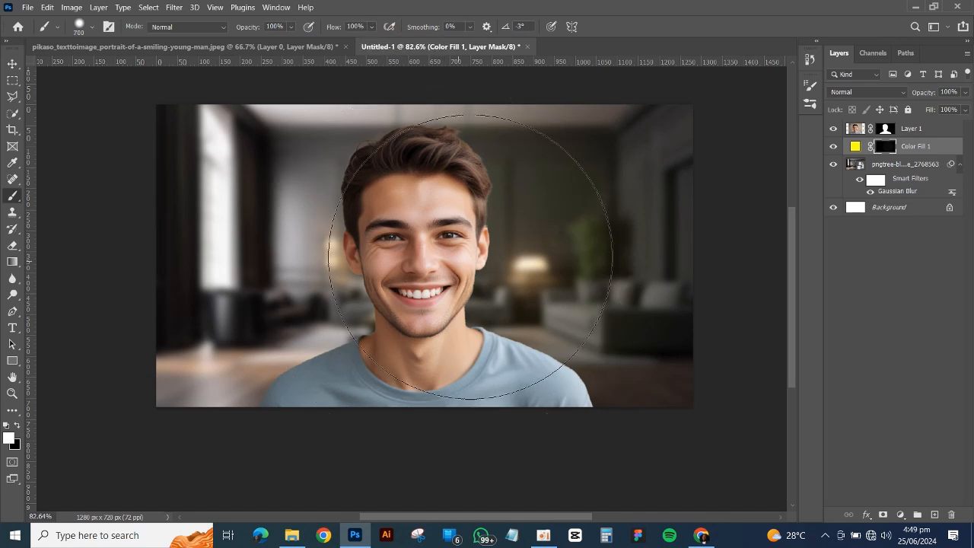
{"action": "left_click", "coordinate": [476, 259]}
{"action": "left_click", "coordinate": [466, 255]}
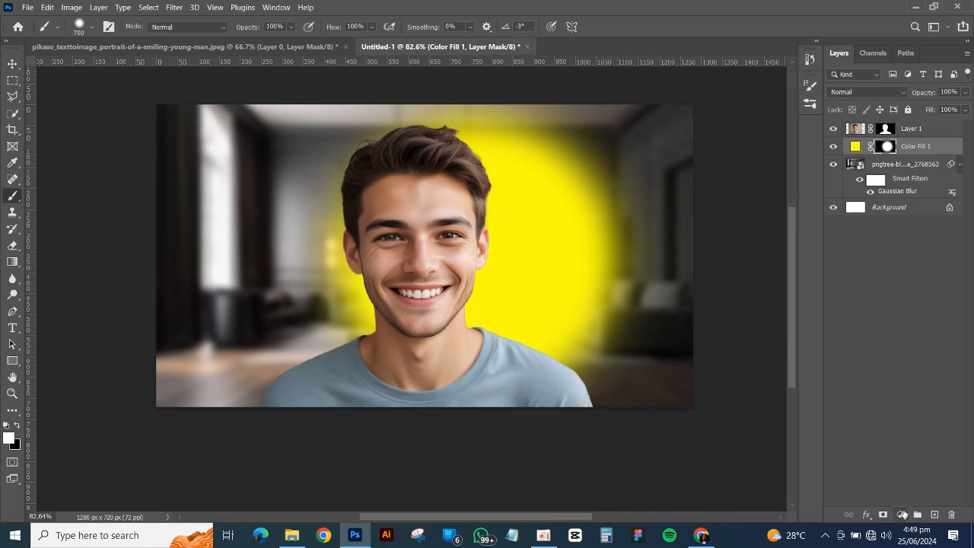
Duplicate the yellow fill layer and change the copy's colour to dark green.
{"action": "key", "text": "ctrl+j"}
{"action": "double_click", "coordinate": [855, 147]}
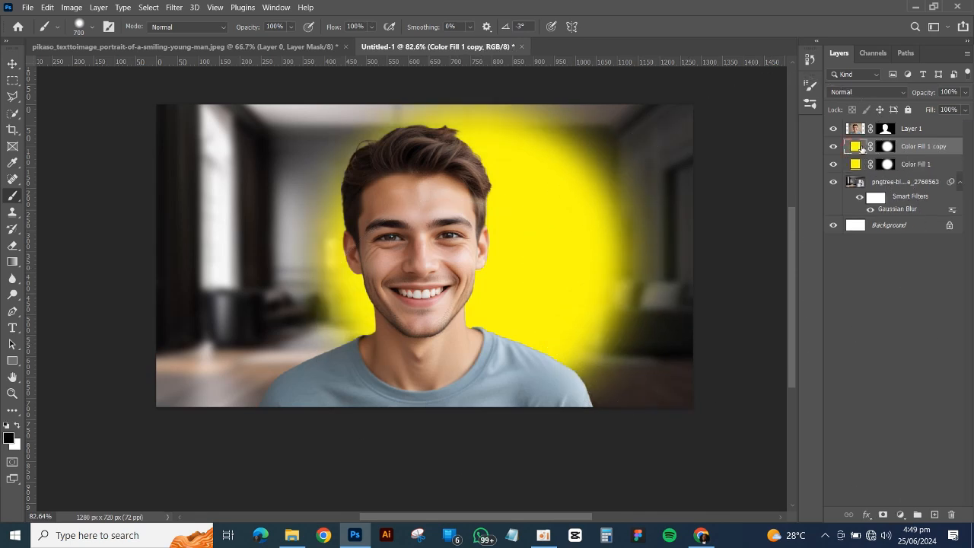
{"action": "left_click", "coordinate": [742, 261]}
{"action": "left_click_drag", "start_coordinate": [742, 270], "coordinate": [742, 283]}
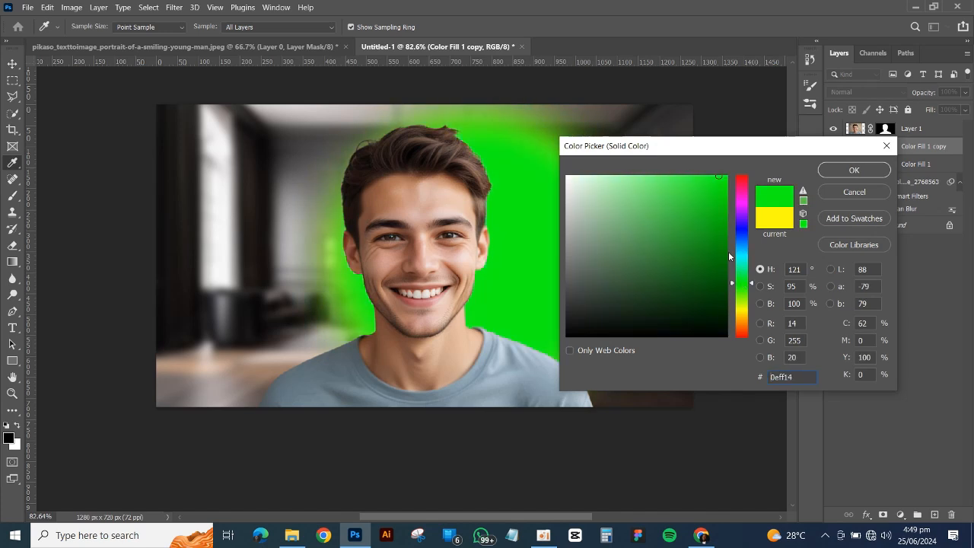
{"action": "left_click", "coordinate": [719, 244]}
{"action": "left_click", "coordinate": [847, 171]}
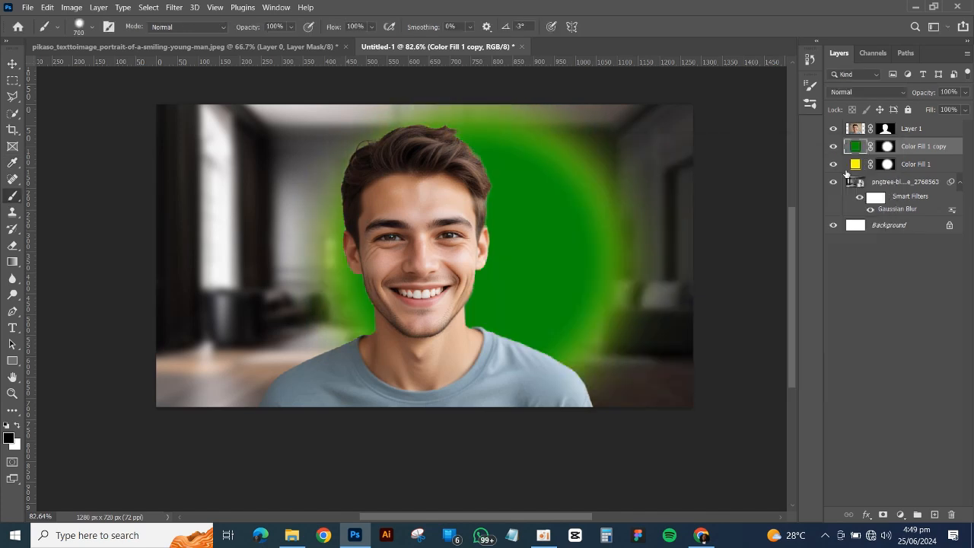
Move the green circle of the copied fill to the left side of the man with Free Transform.
{"action": "left_click", "coordinate": [13, 63]}
{"action": "key", "text": "ctrl+t"}
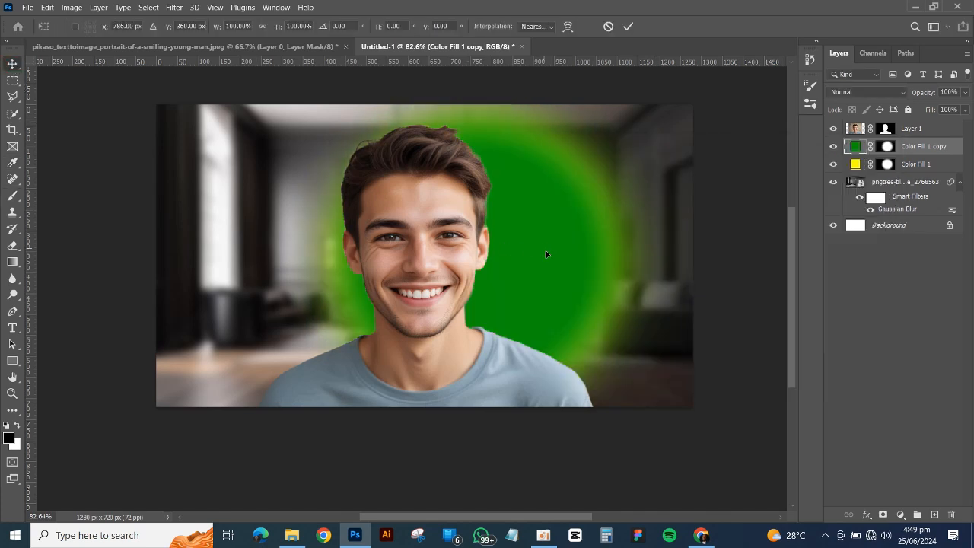
{"action": "left_click_drag", "start_coordinate": [462, 260], "coordinate": [415, 264]}
{"action": "left_click", "coordinate": [628, 26]}
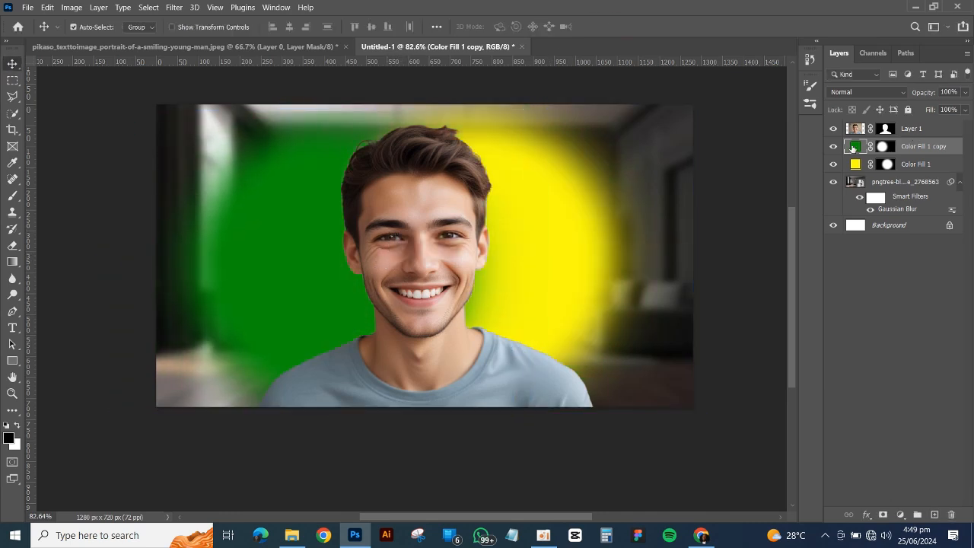
Recolour the copied fill layer to light blue and shift its circle slightly right towards the man.
{"action": "double_click", "coordinate": [853, 148]}
{"action": "left_click", "coordinate": [741, 232]}
{"action": "left_click_drag", "start_coordinate": [720, 236], "coordinate": [655, 184]}
{"action": "left_click", "coordinate": [853, 170]}
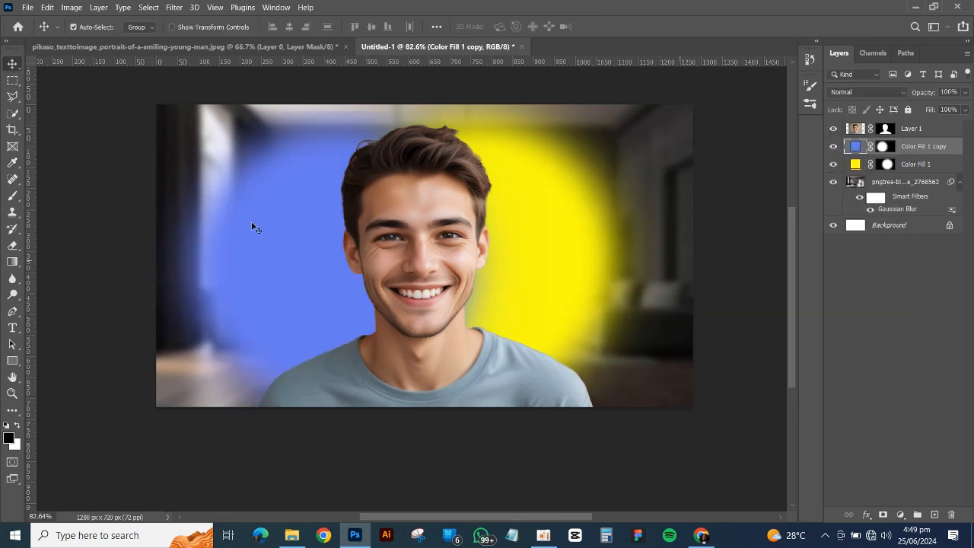
{"action": "left_click_drag", "start_coordinate": [244, 223], "coordinate": [266, 223]}
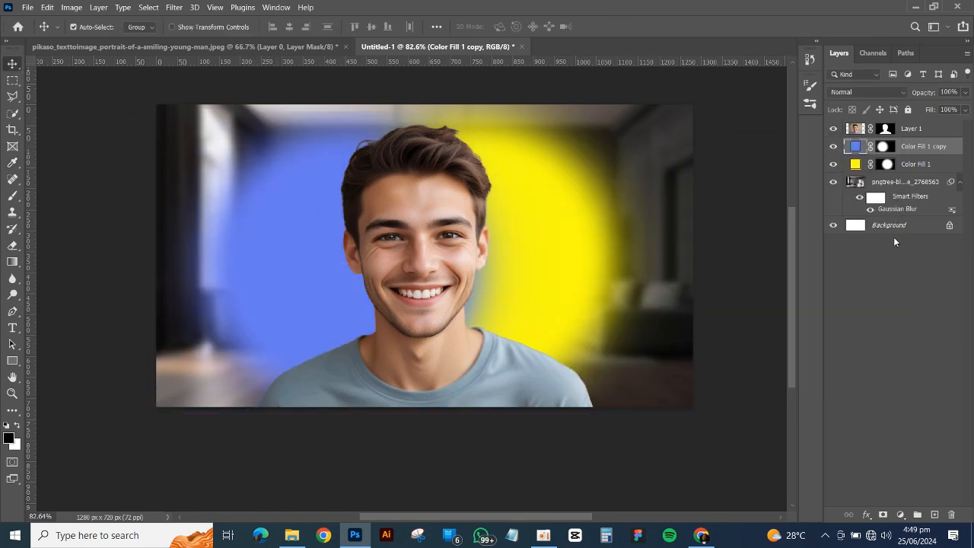
Add a white solid colour fill layer directly above the blue fill.
{"action": "left_click", "coordinate": [903, 514]}
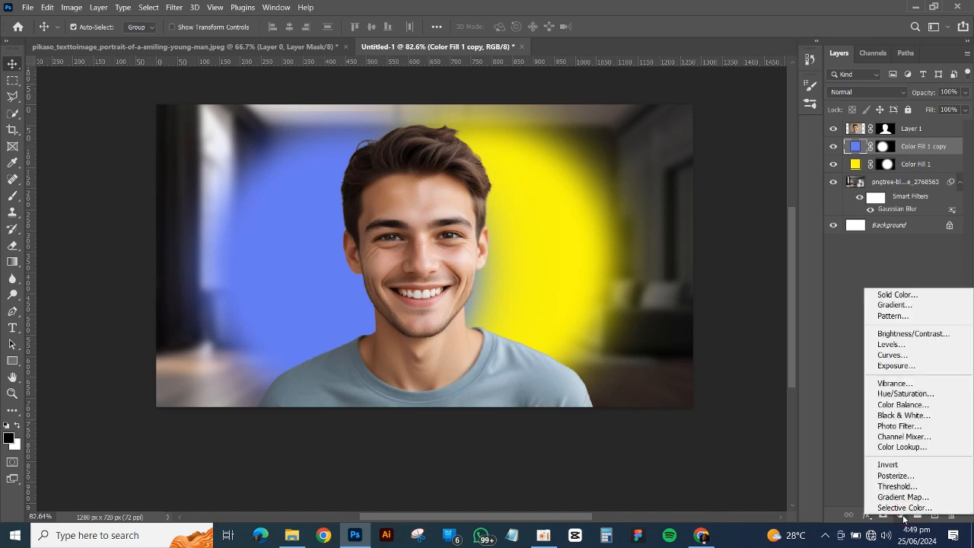
{"action": "left_click", "coordinate": [890, 296]}
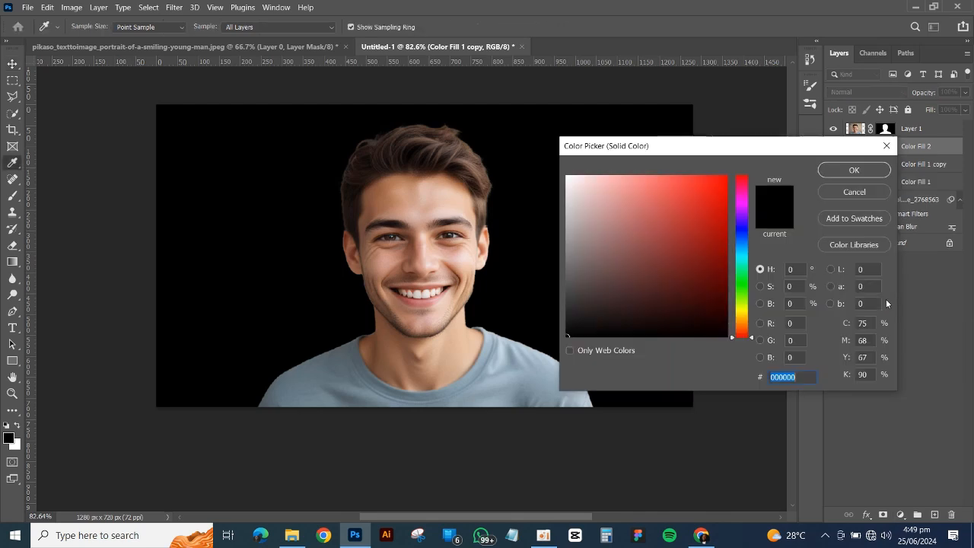
{"action": "left_click_drag", "start_coordinate": [631, 211], "coordinate": [552, 174]}
{"action": "left_click", "coordinate": [845, 169]}
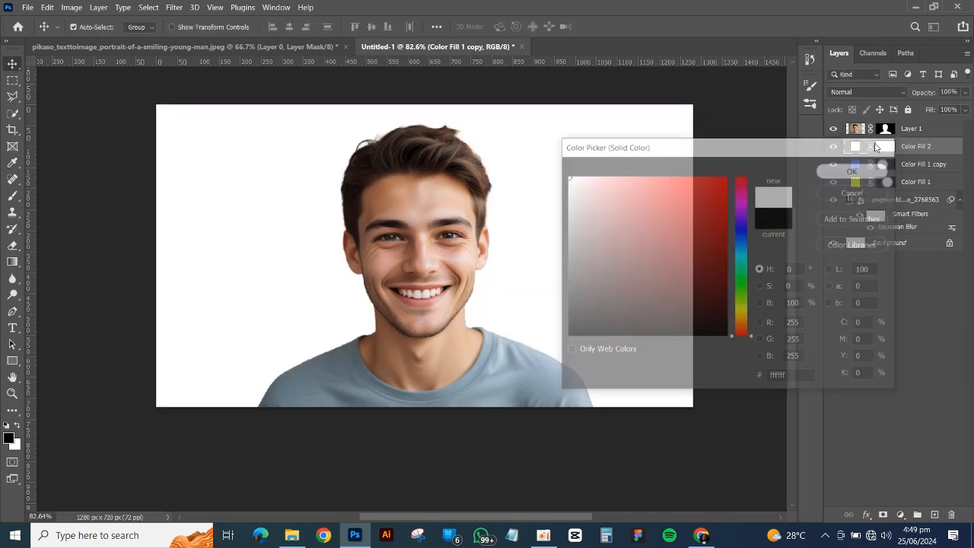
Invert the white fill's mask and paint a soft white glow behind the man's shoulders with a 300 px brush at 100% opacity.
{"action": "left_click", "coordinate": [883, 148]}
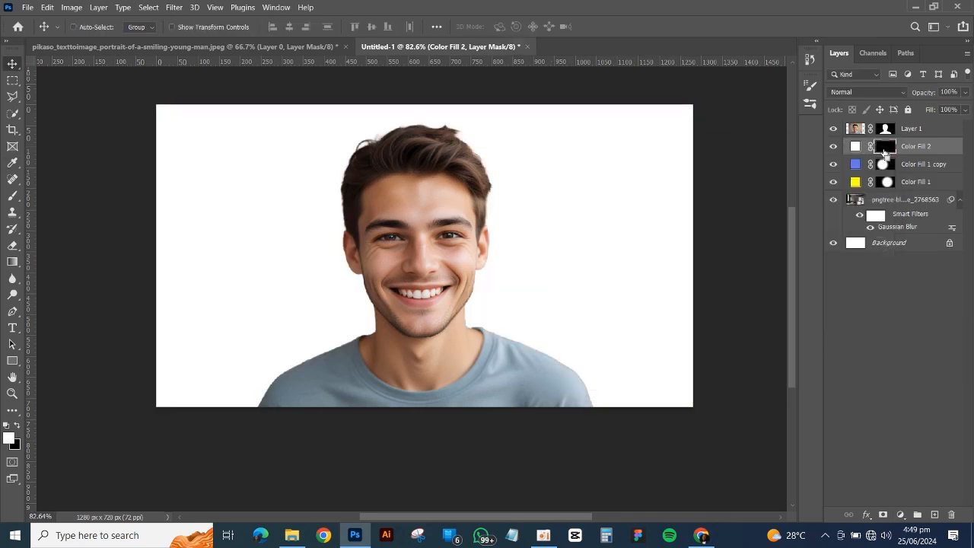
{"action": "key", "text": "ctrl+i"}
{"action": "key", "text": "b"}
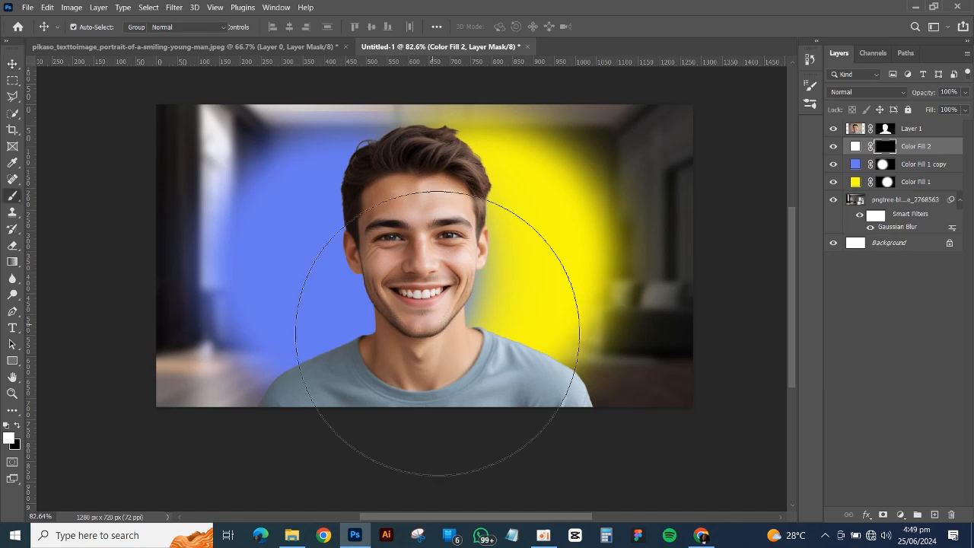
{"action": "key", "text": "]"}
{"action": "mouse_move", "coordinate": [386, 369]}
{"action": "left_mouse_down"}
{"action": "mouse_move", "coordinate": [338, 381]}
{"action": "mouse_move", "coordinate": [400, 372]}
{"action": "mouse_move", "coordinate": [447, 348]}
{"action": "mouse_move", "coordinate": [517, 376]}
{"action": "mouse_move", "coordinate": [434, 338]}
{"action": "mouse_move", "coordinate": [429, 306]}
{"action": "left_mouse_up"}
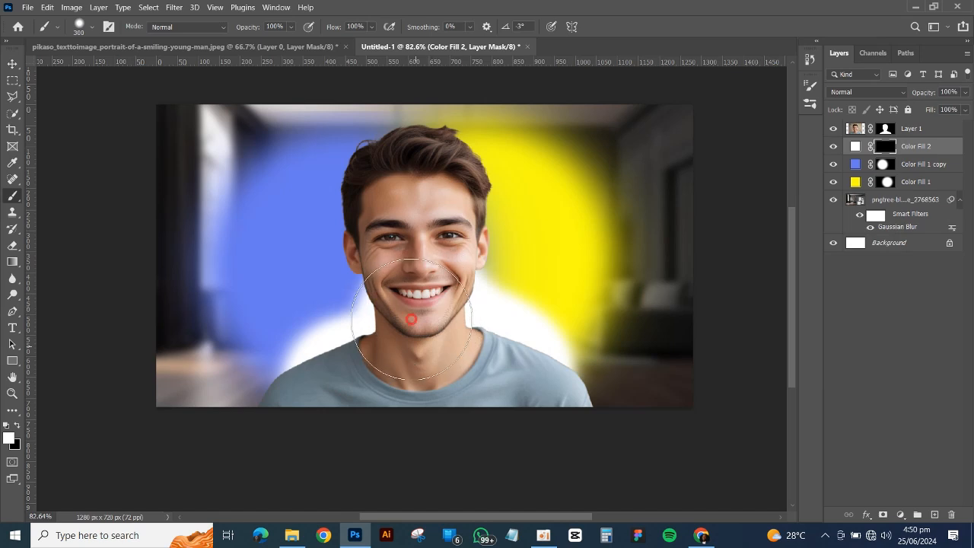
Create a new layer above the man, fill it with black and set its blend mode to Screen.
{"action": "left_click", "coordinate": [12, 64]}
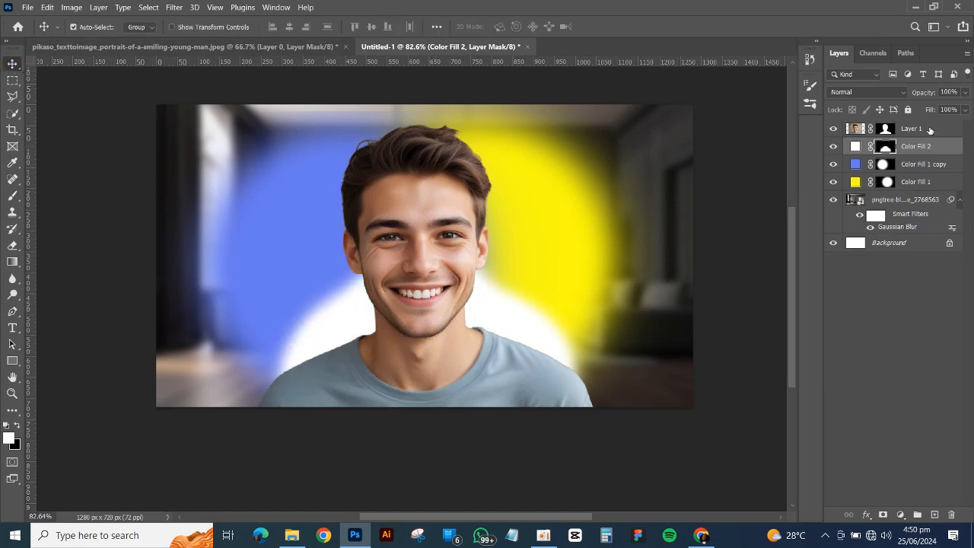
{"action": "left_click", "coordinate": [930, 131]}
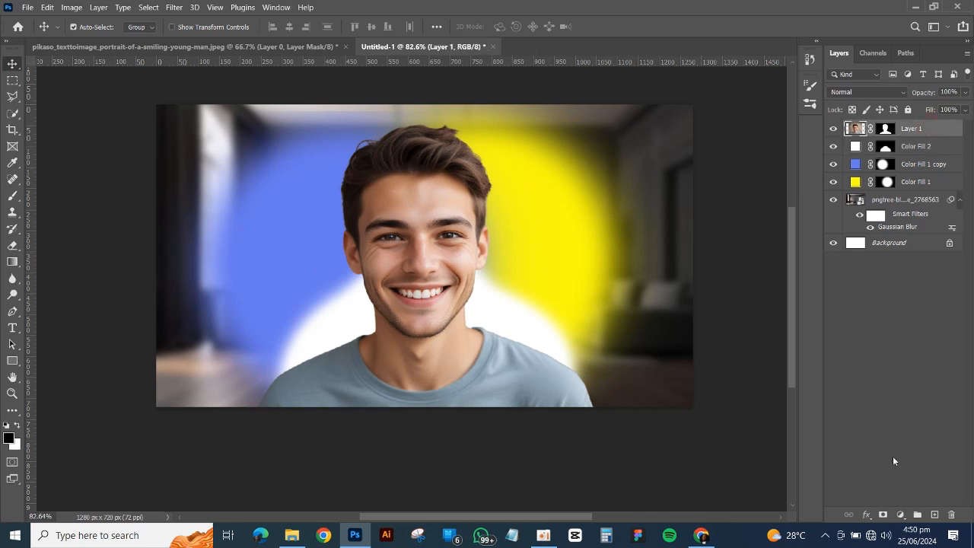
{"action": "left_click", "coordinate": [935, 515]}
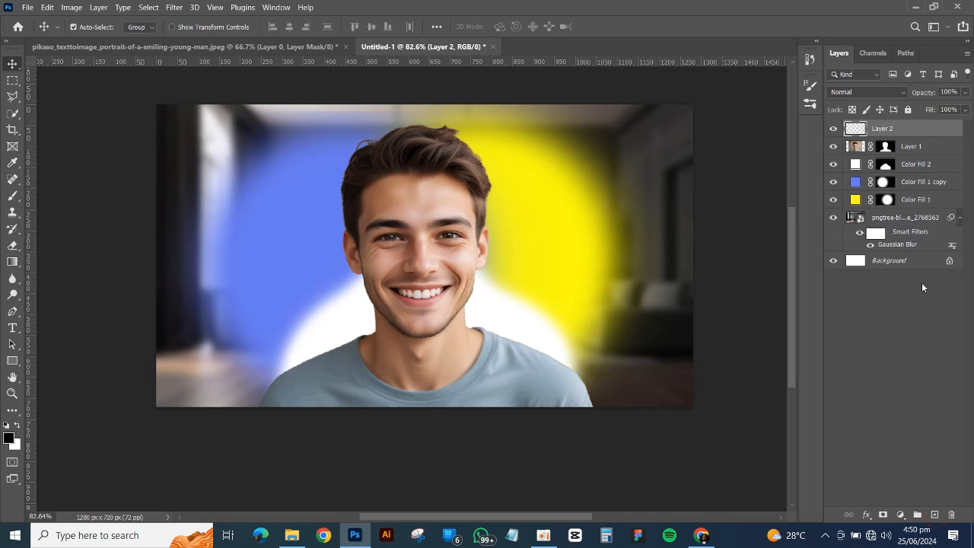
{"action": "key", "text": "alt+BackSpace"}
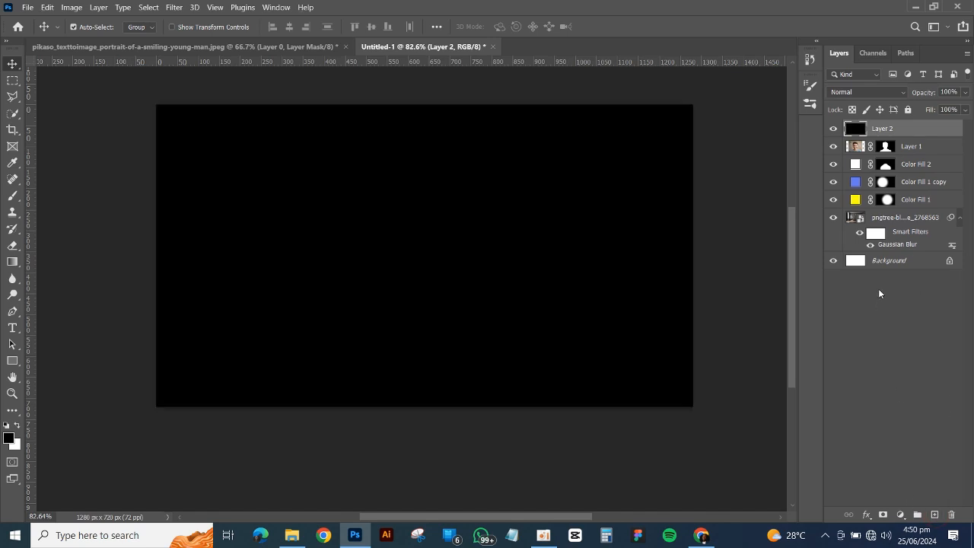
{"action": "left_click", "coordinate": [867, 92]}
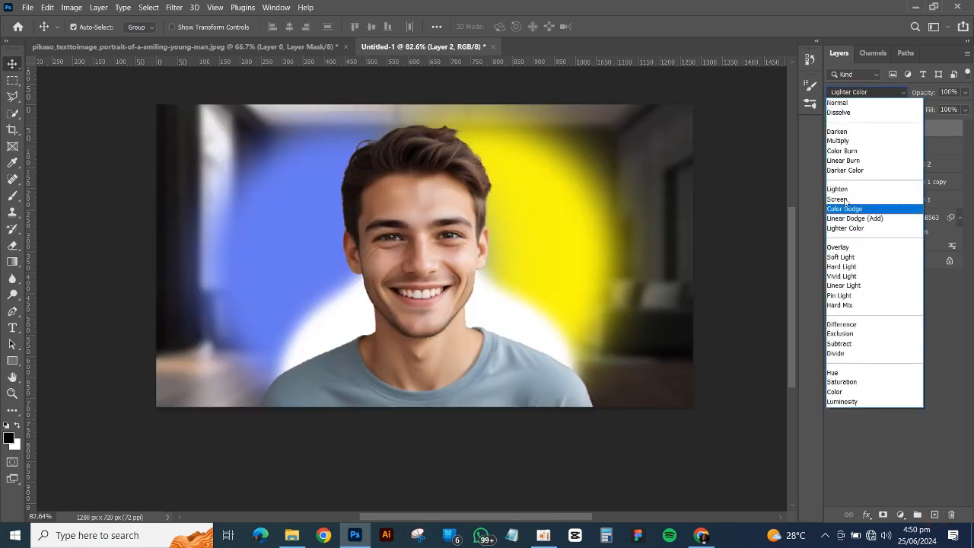
{"action": "left_click", "coordinate": [844, 199]}
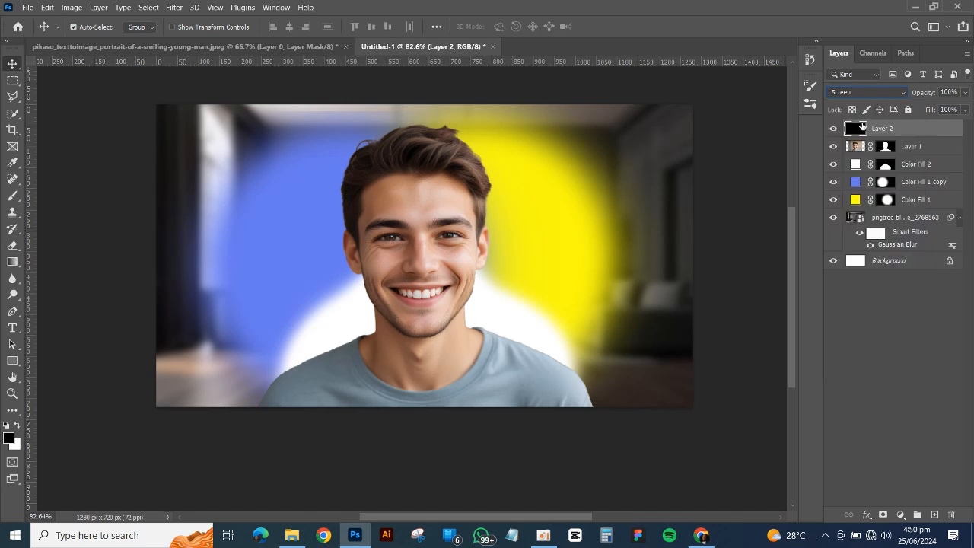
Add a Gradient Map adjustment above the black layer, with two extra black stops at 44% and 69% of its gradient.
{"action": "left_click", "coordinate": [901, 515]}
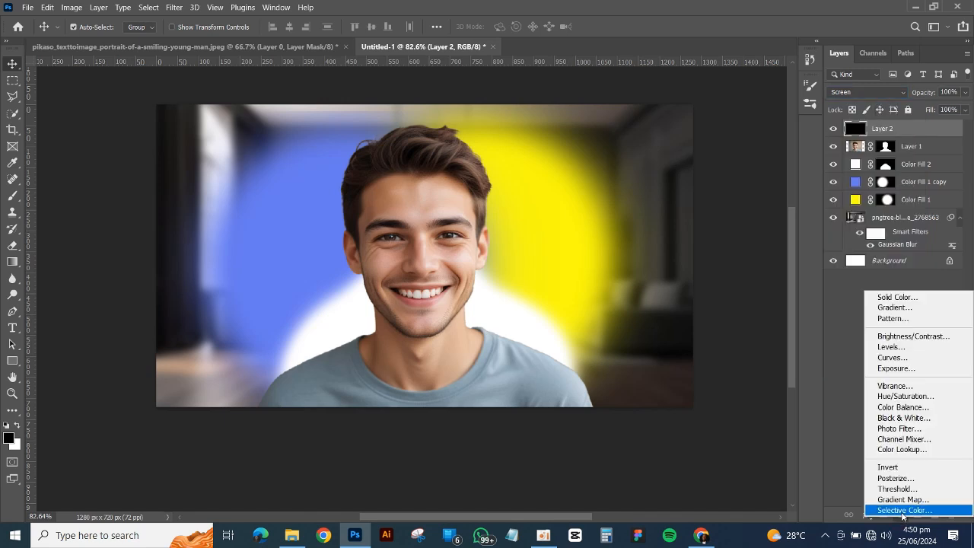
{"action": "left_click", "coordinate": [902, 498]}
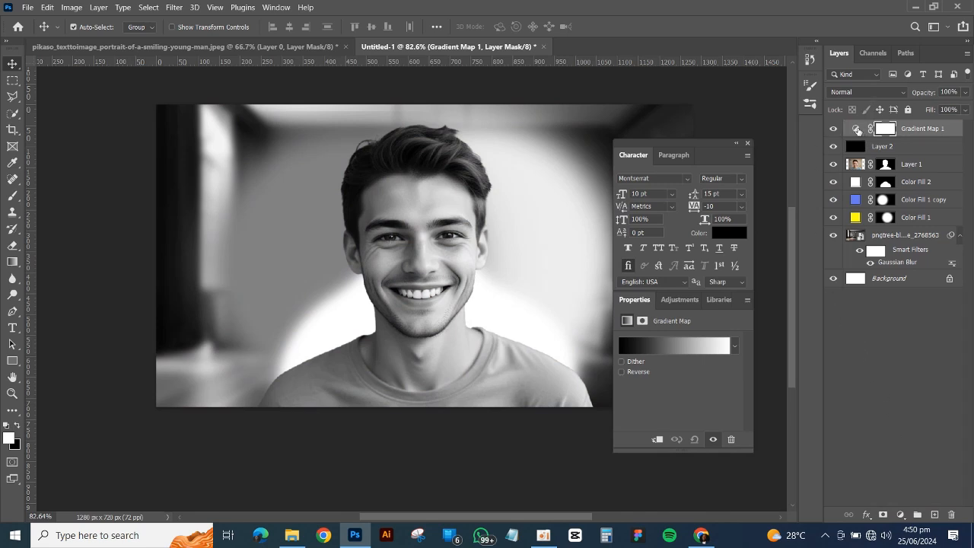
{"action": "left_click", "coordinate": [653, 345]}
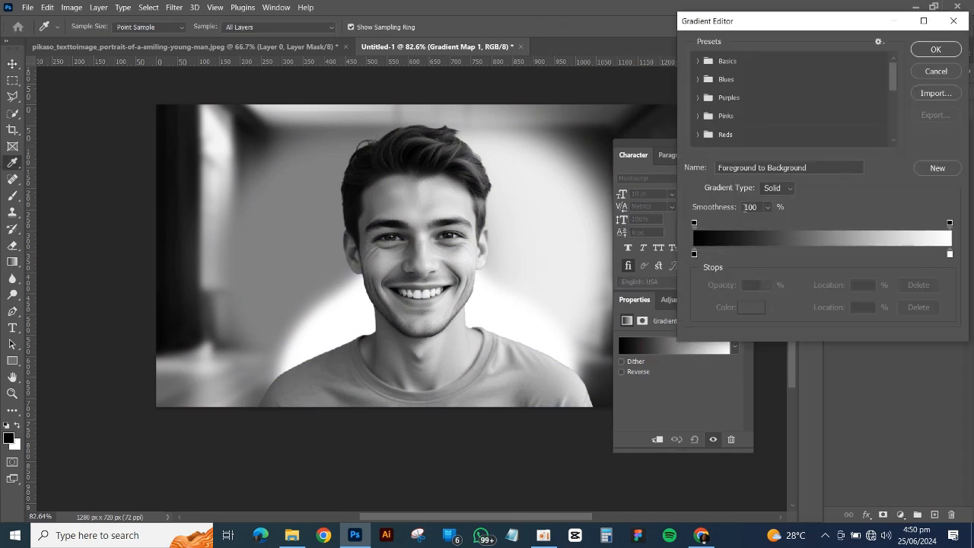
{"action": "left_click_drag", "start_coordinate": [695, 259], "coordinate": [790, 253]}
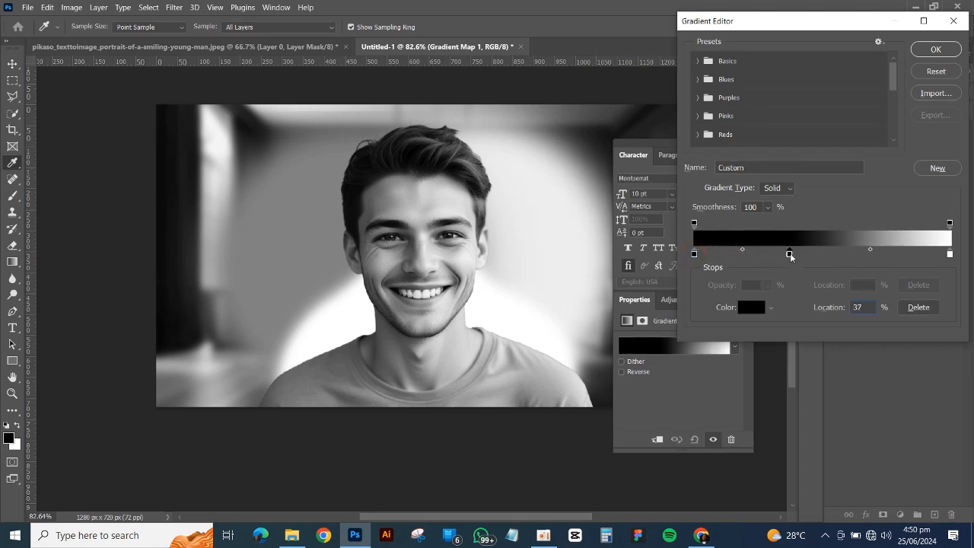
{"action": "left_click_drag", "start_coordinate": [791, 257], "coordinate": [884, 253]}
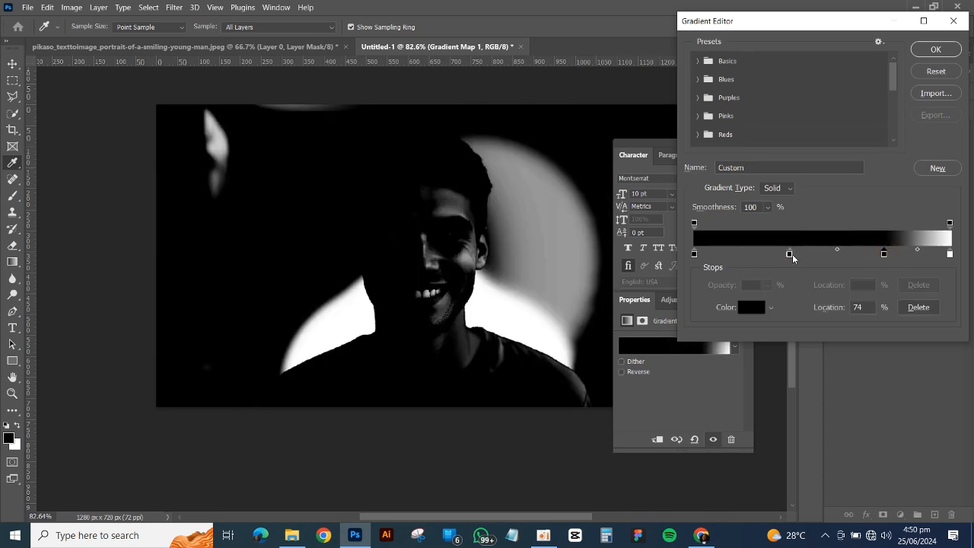
{"action": "left_click_drag", "start_coordinate": [790, 255], "coordinate": [807, 255]}
{"action": "left_click_drag", "start_coordinate": [885, 256], "coordinate": [874, 258]}
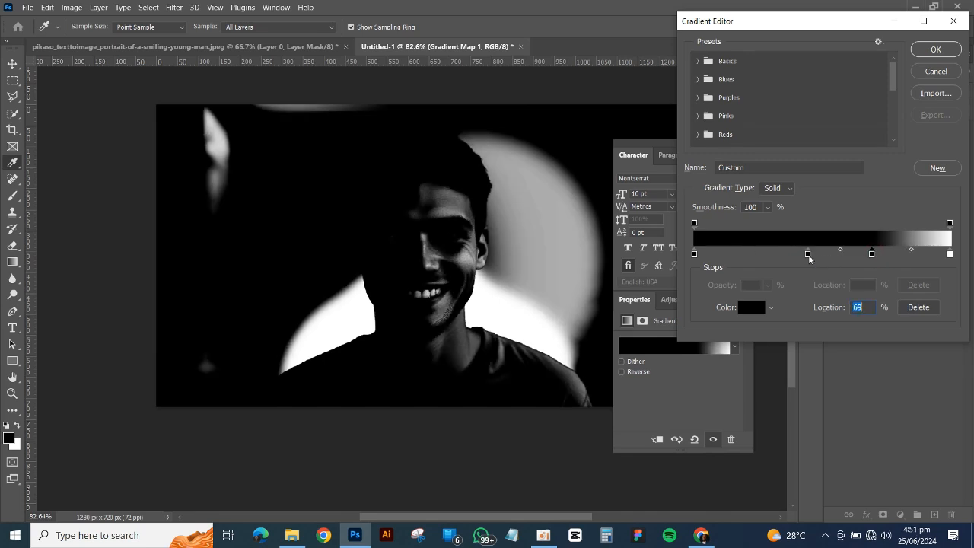
Colour the gradient stop at 69% golden yellow, fec80e.
{"action": "double_click", "coordinate": [871, 253]}
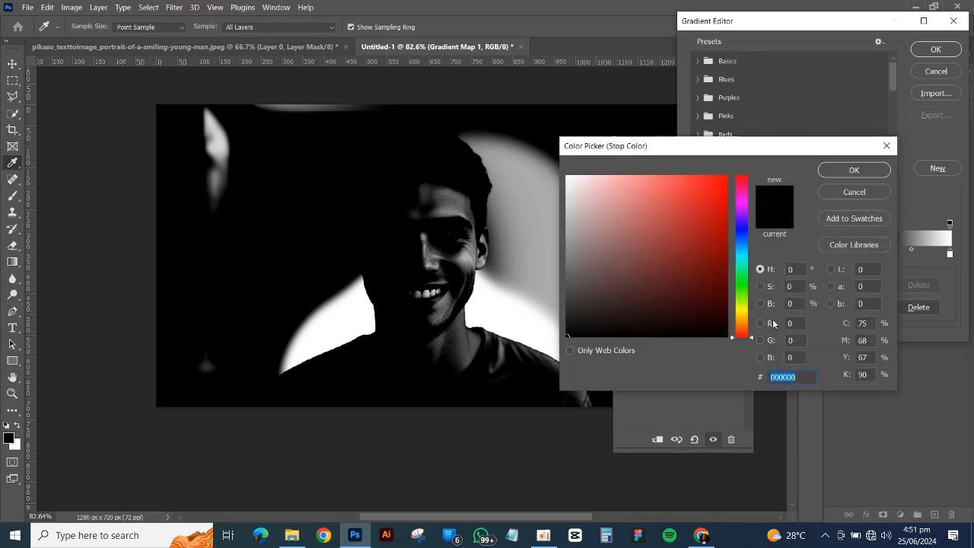
{"action": "left_click_drag", "start_coordinate": [743, 304], "coordinate": [743, 317]}
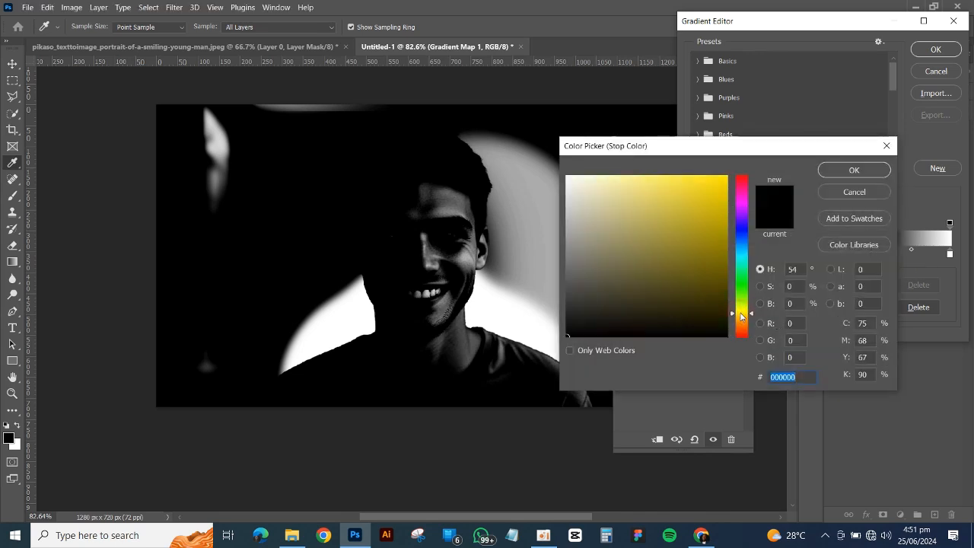
{"action": "left_click", "coordinate": [719, 177]}
{"action": "left_click", "coordinate": [743, 315]}
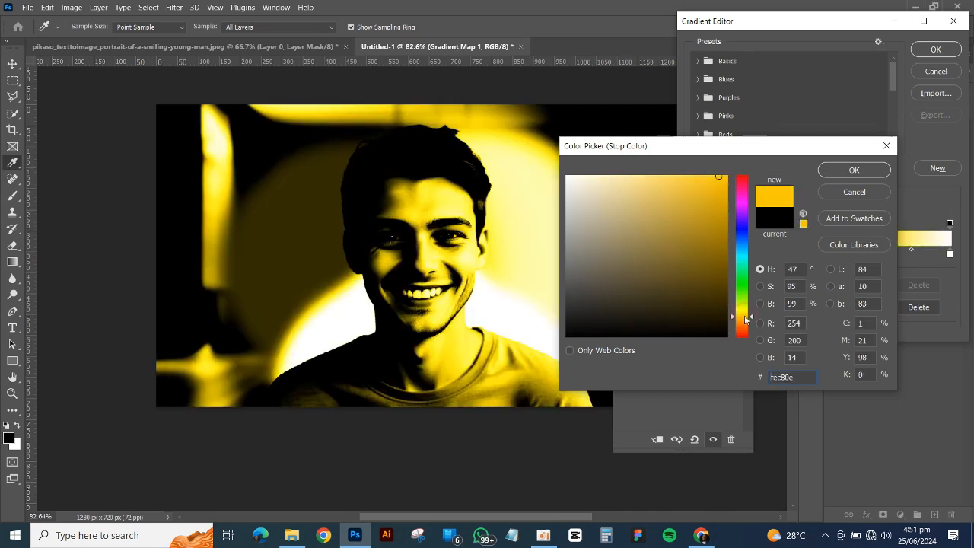
{"action": "left_click", "coordinate": [854, 170]}
Colour the black gradient stop at 44% orange-brown, 946107.
{"action": "left_click", "coordinate": [807, 255]}
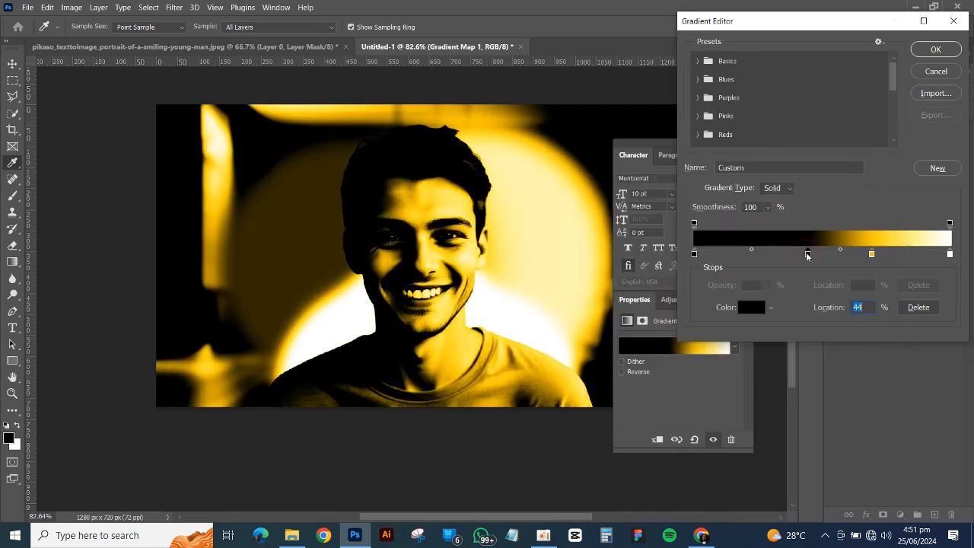
{"action": "left_click", "coordinate": [754, 308]}
{"action": "left_click", "coordinate": [742, 313]}
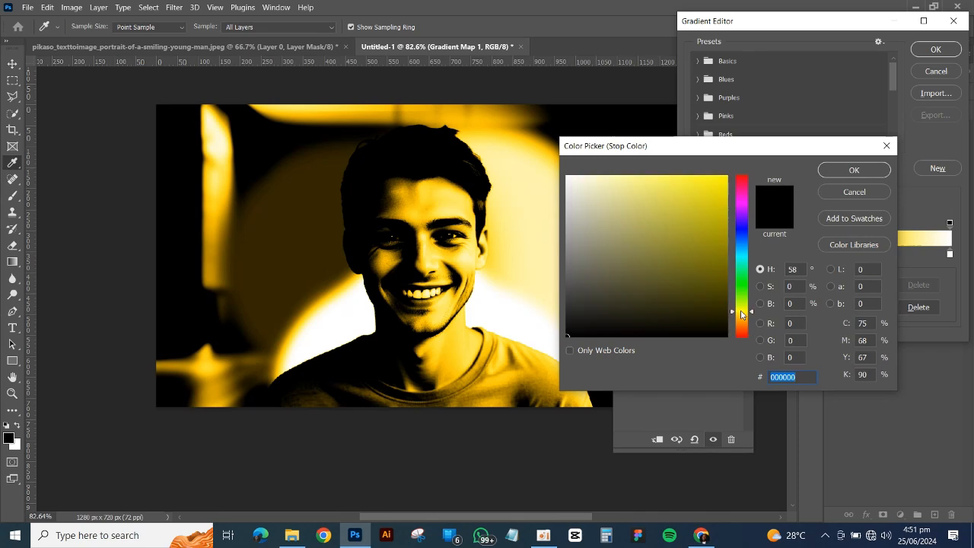
{"action": "left_click", "coordinate": [721, 221]}
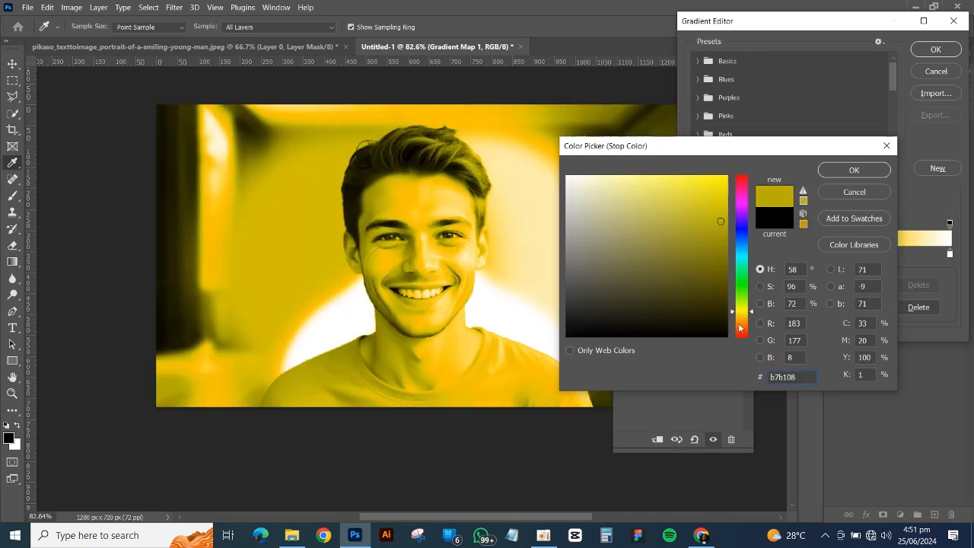
{"action": "left_click", "coordinate": [742, 320]}
{"action": "left_click", "coordinate": [720, 244]}
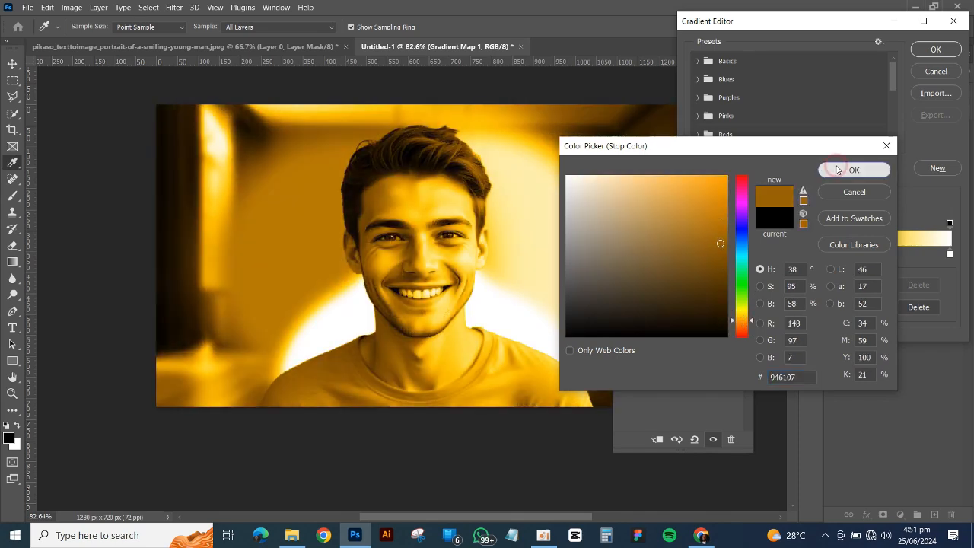
{"action": "left_click", "coordinate": [838, 169]}
Set the black-to-brown midpoint to 75%, move the brown stop to 52% and the golden stop to 76%, and accept the gradient.
{"action": "left_click_drag", "start_coordinate": [751, 249], "coordinate": [781, 252]}
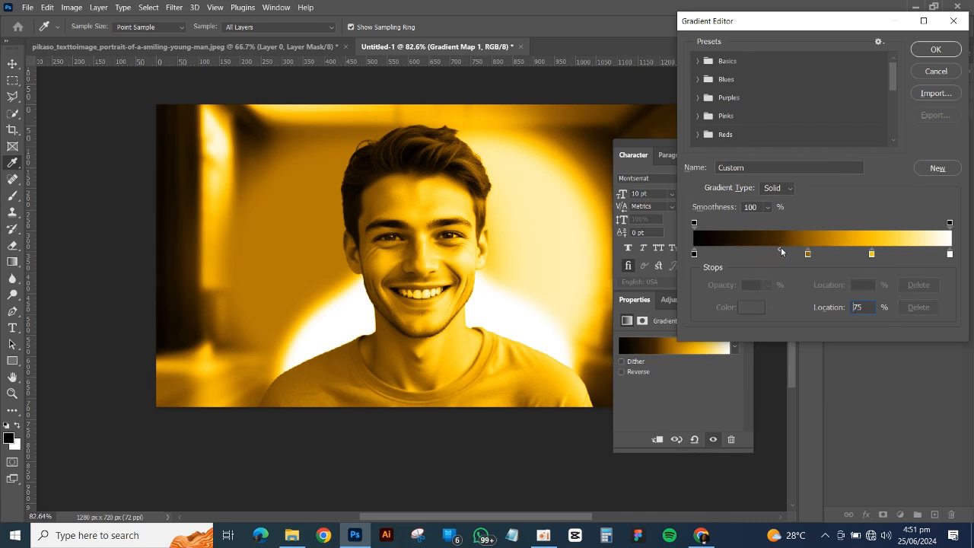
{"action": "left_click_drag", "start_coordinate": [871, 254], "coordinate": [888, 255]}
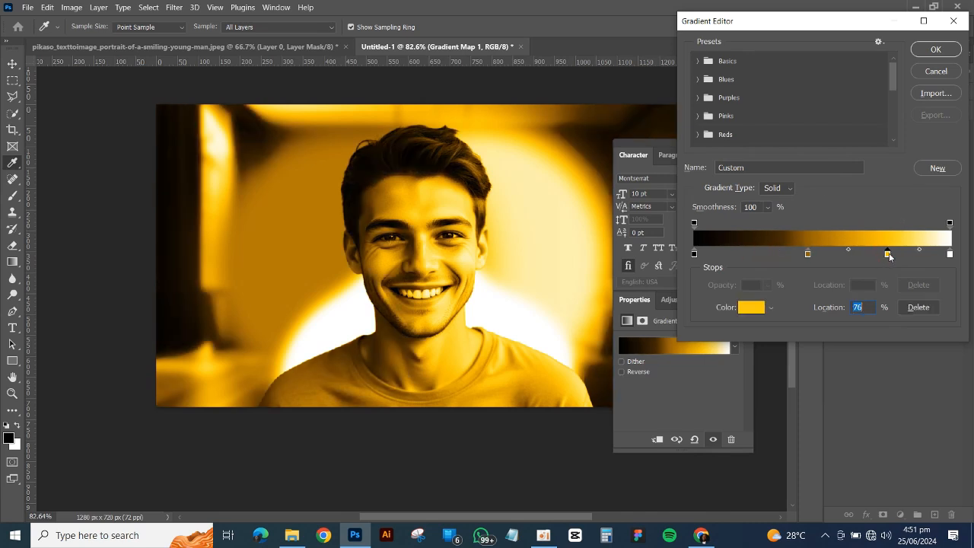
{"action": "left_click_drag", "start_coordinate": [809, 254], "coordinate": [829, 256]}
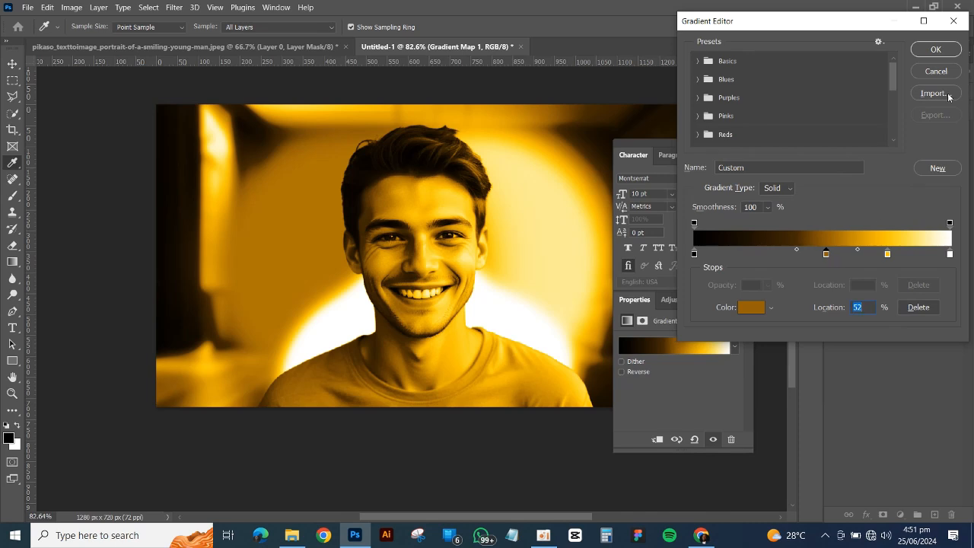
{"action": "left_click", "coordinate": [935, 49]}
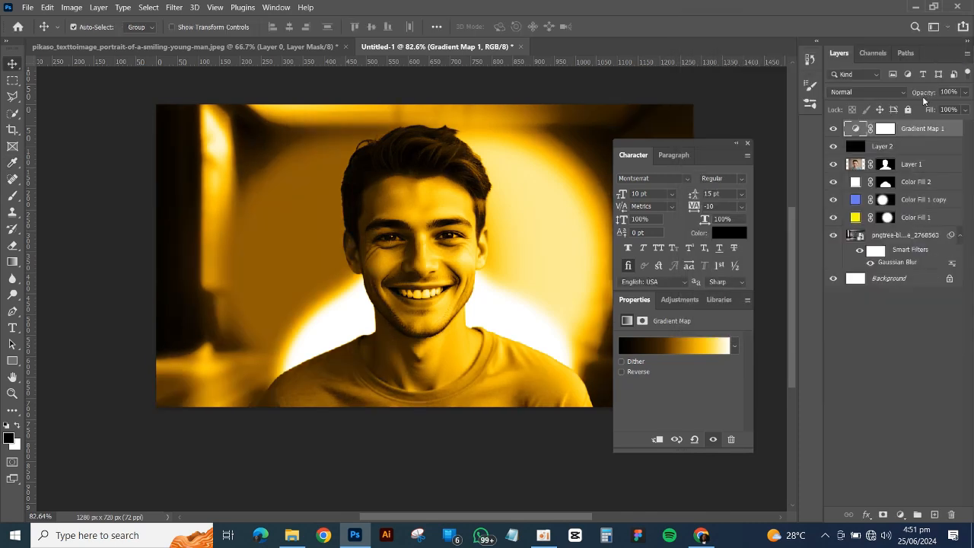
Group the black Screen layer with the gradient map clipped to it, and mask the group to the man's silhouette.
{"action": "left_click", "coordinate": [944, 137], "text": "alt"}
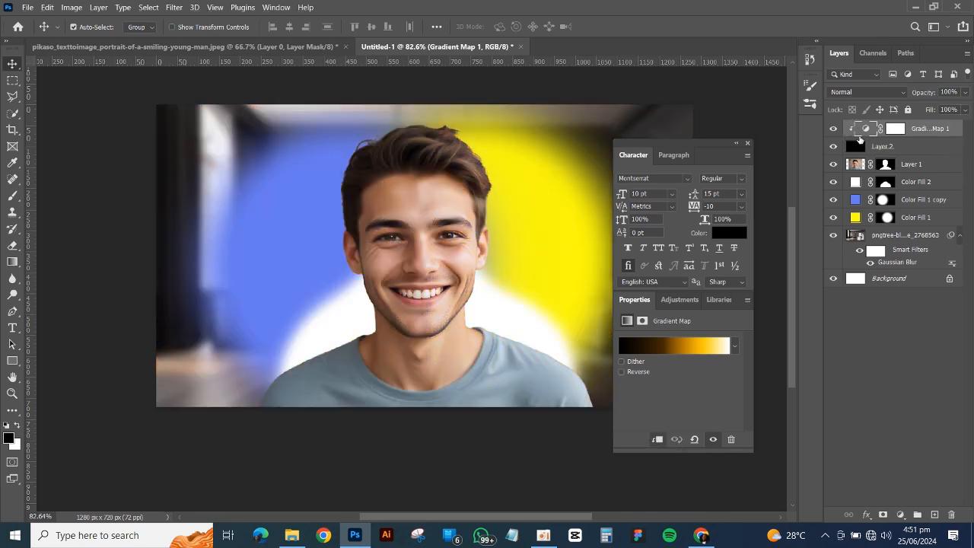
{"action": "left_click", "coordinate": [886, 171], "text": "ctrl"}
{"action": "left_click", "coordinate": [906, 146]}
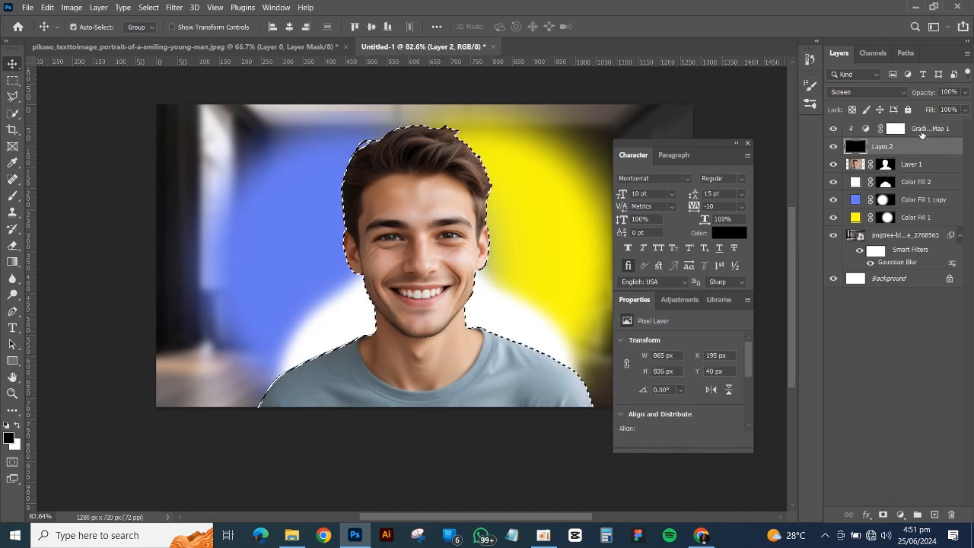
{"action": "left_click", "coordinate": [923, 129], "text": "shift"}
{"action": "key", "text": "ctrl+g"}
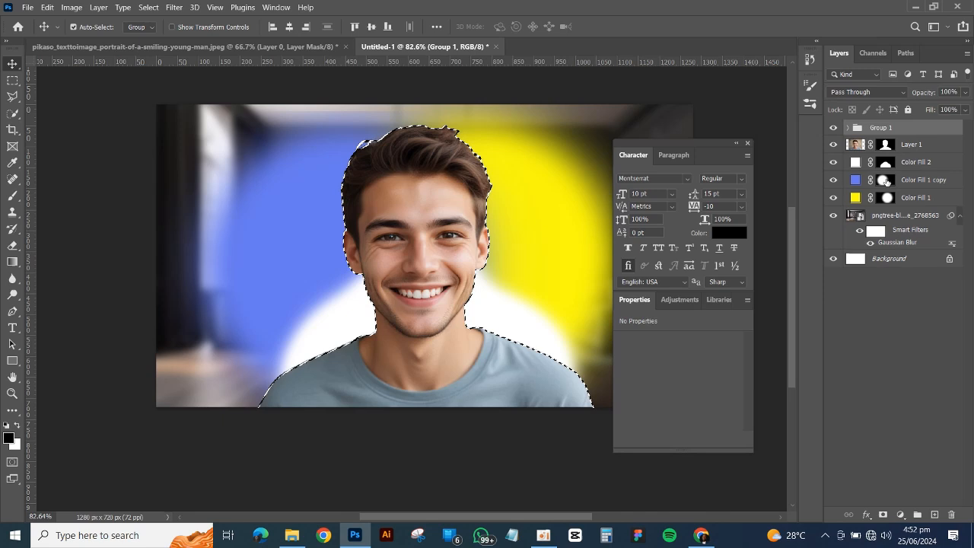
{"action": "left_click", "coordinate": [883, 516]}
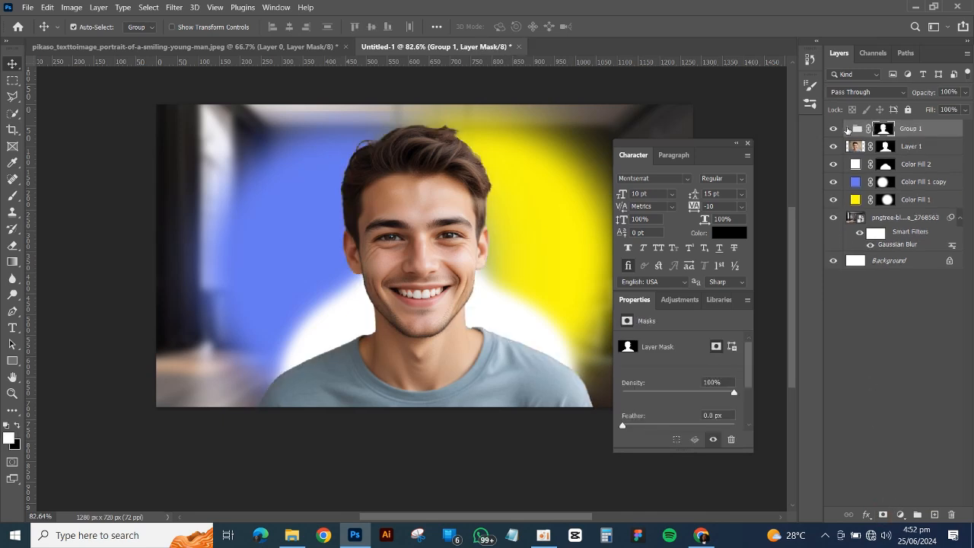
Prepare a white 60 px brush on the black Screen layer inside the group, testing one stroke on the temple and undoing it.
{"action": "left_click", "coordinate": [849, 129]}
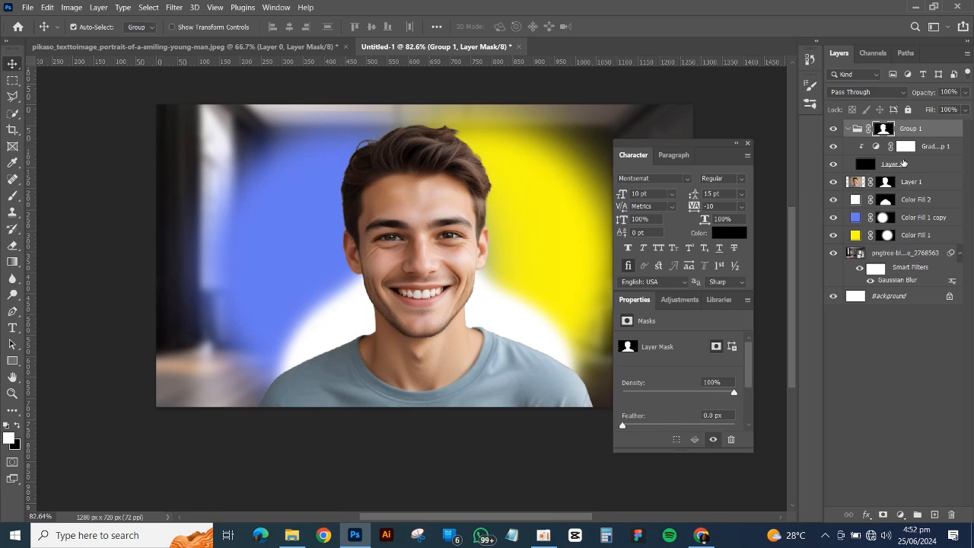
{"action": "left_click", "coordinate": [873, 165]}
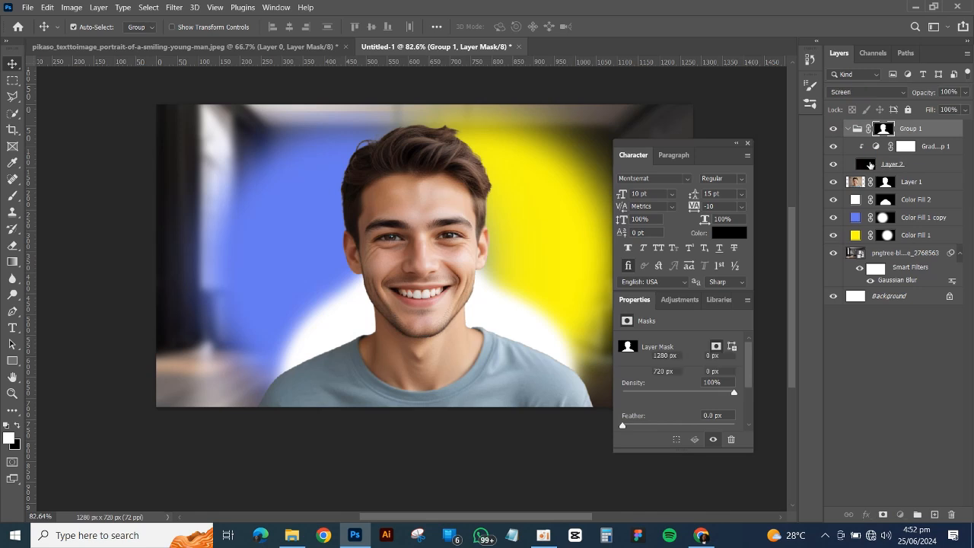
{"action": "left_click", "coordinate": [17, 427]}
{"action": "key", "text": "b"}
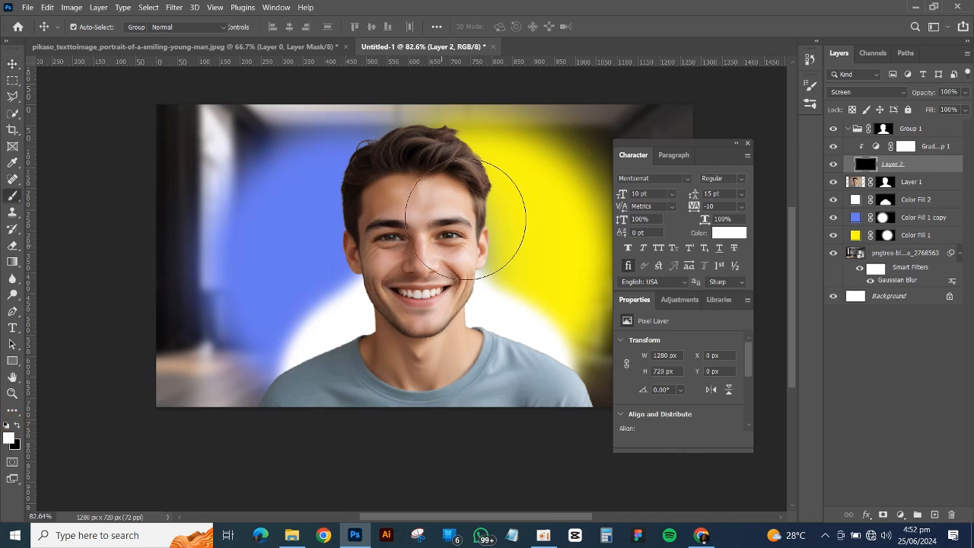
{"action": "key", "text": "bracketleft"}
{"action": "key", "text": "bracketleft"}
{"action": "key", "text": "bracketleft"}
{"action": "key", "text": "bracketleft"}
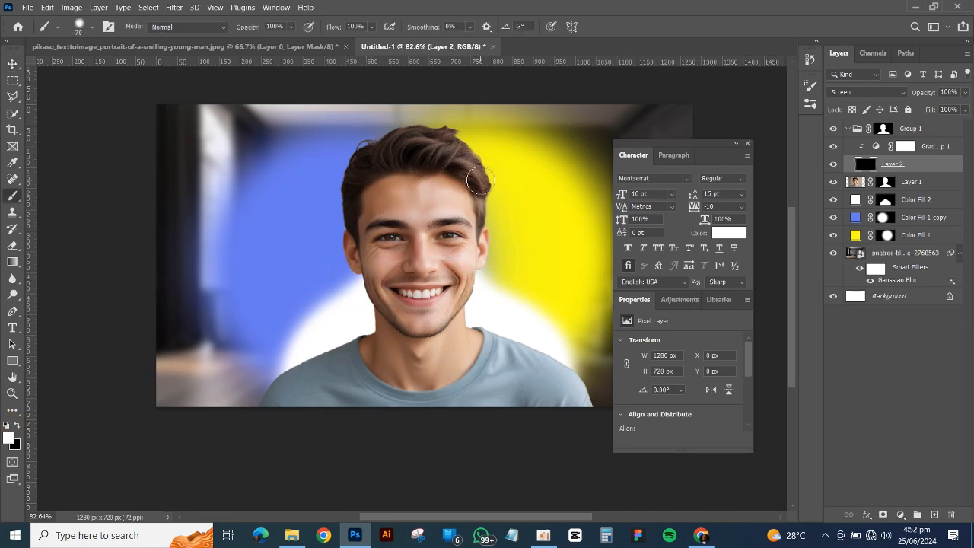
{"action": "left_click_drag", "start_coordinate": [473, 199], "coordinate": [478, 242]}
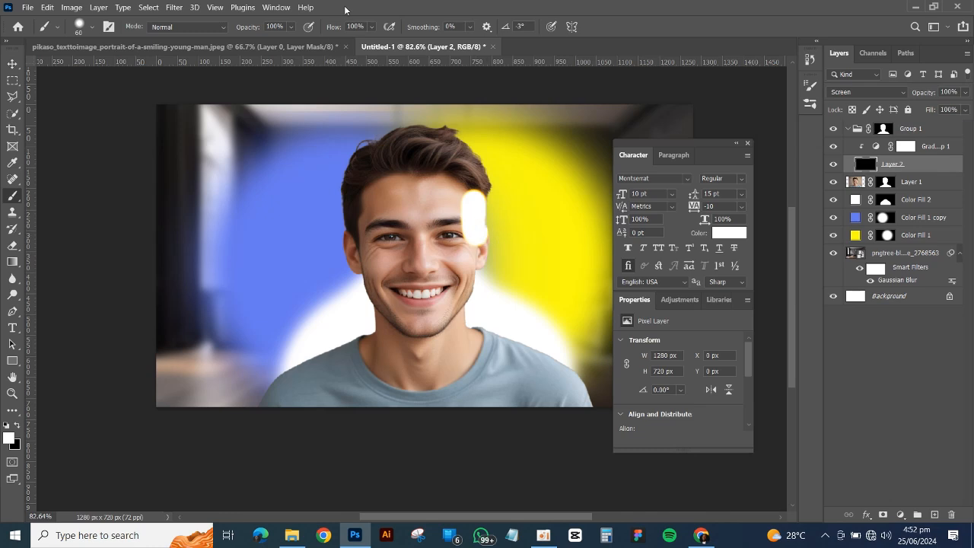
{"action": "key", "text": "ctrl+z"}
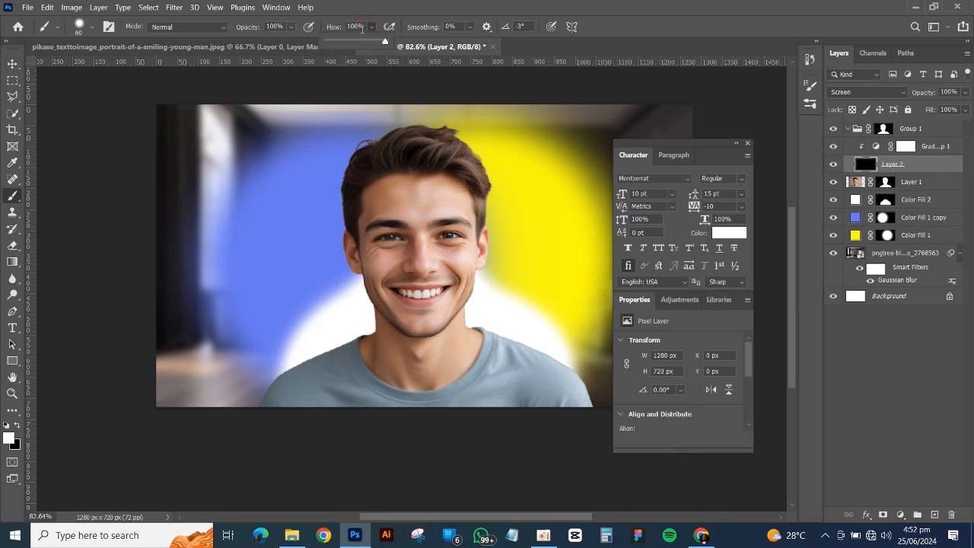
Lower the brush flow to 10% and paint soft light down both sides of the man's face.
{"action": "left_click", "coordinate": [362, 28]}
{"action": "mouse_move", "coordinate": [470, 201]}
{"action": "left_mouse_down"}
{"action": "mouse_move", "coordinate": [470, 282]}
{"action": "mouse_move", "coordinate": [447, 329]}
{"action": "left_mouse_up"}
{"action": "mouse_move", "coordinate": [355, 244]}
{"action": "left_mouse_down"}
{"action": "mouse_move", "coordinate": [381, 310]}
{"action": "mouse_move", "coordinate": [324, 213]}
{"action": "mouse_move", "coordinate": [359, 148]}
{"action": "mouse_move", "coordinate": [367, 154]}
{"action": "mouse_move", "coordinate": [357, 144]}
{"action": "left_mouse_up"}
{"action": "scroll", "coordinate": [384, 308], "scroll_direction": "up", "scroll_amount": 1}
{"action": "scroll", "coordinate": [388, 301], "scroll_direction": "up", "scroll_amount": 3}
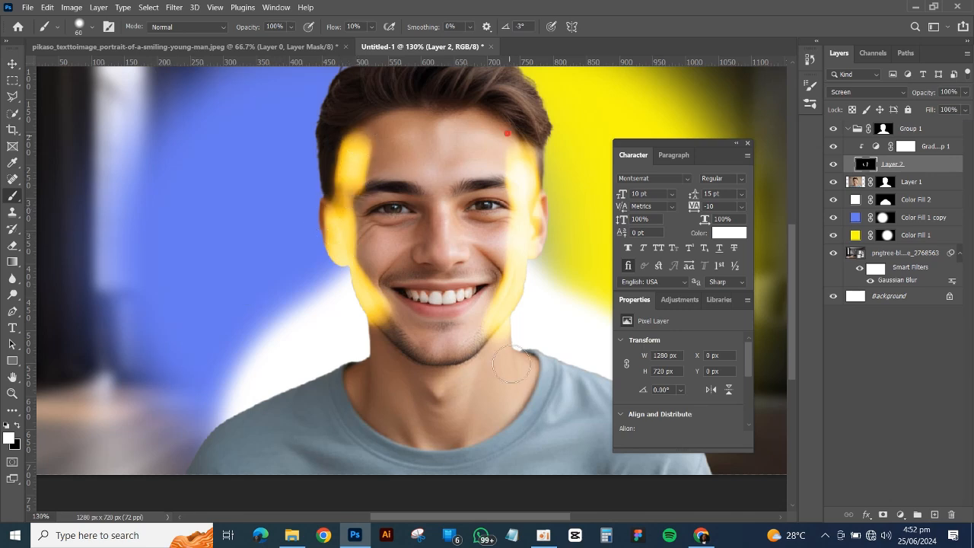
{"action": "left_click_drag", "start_coordinate": [508, 133], "coordinate": [524, 147]}
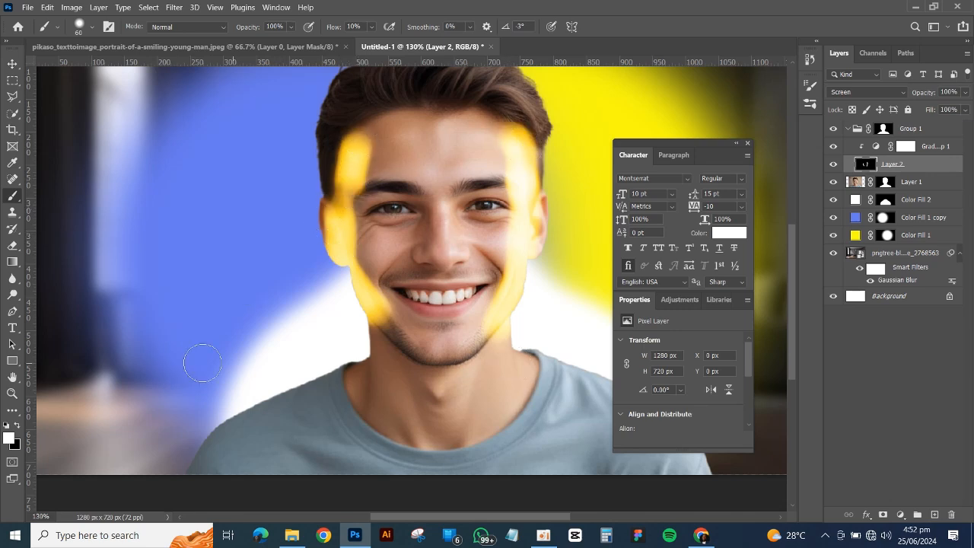
Paint with black, reducing the brush opacity to 37%, to soften the inner edges of the light on both sides of the face.
{"action": "left_click", "coordinate": [17, 426]}
{"action": "left_click_drag", "start_coordinate": [333, 143], "coordinate": [321, 218]}
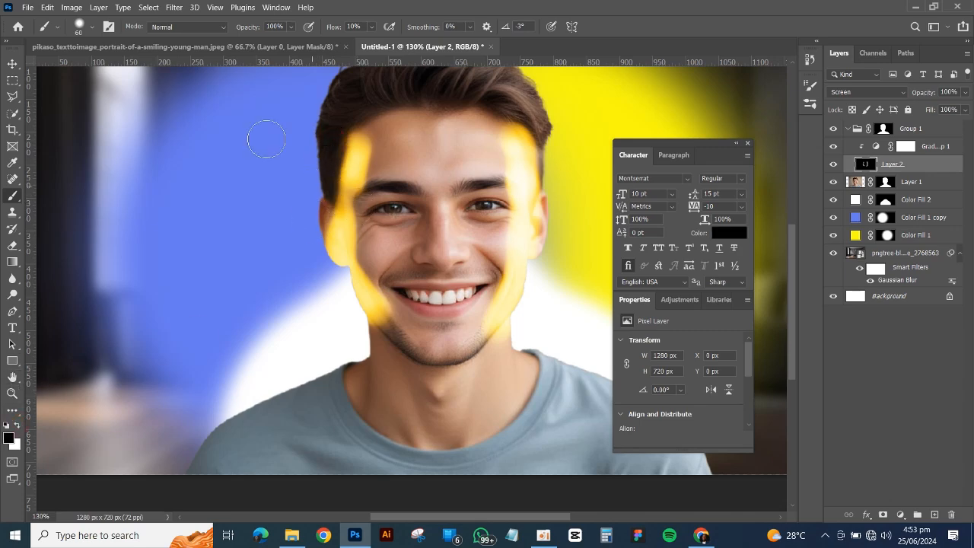
{"action": "left_click", "coordinate": [290, 28]}
{"action": "mouse_move", "coordinate": [366, 142]}
{"action": "left_mouse_down"}
{"action": "mouse_move", "coordinate": [341, 165]}
{"action": "mouse_move", "coordinate": [355, 141]}
{"action": "mouse_move", "coordinate": [327, 216]}
{"action": "mouse_move", "coordinate": [332, 245]}
{"action": "mouse_move", "coordinate": [322, 228]}
{"action": "mouse_move", "coordinate": [329, 212]}
{"action": "mouse_move", "coordinate": [335, 281]}
{"action": "mouse_move", "coordinate": [328, 249]}
{"action": "mouse_move", "coordinate": [384, 343]}
{"action": "mouse_move", "coordinate": [402, 306]}
{"action": "left_mouse_up"}
{"action": "left_click_drag", "start_coordinate": [500, 330], "coordinate": [502, 336]}
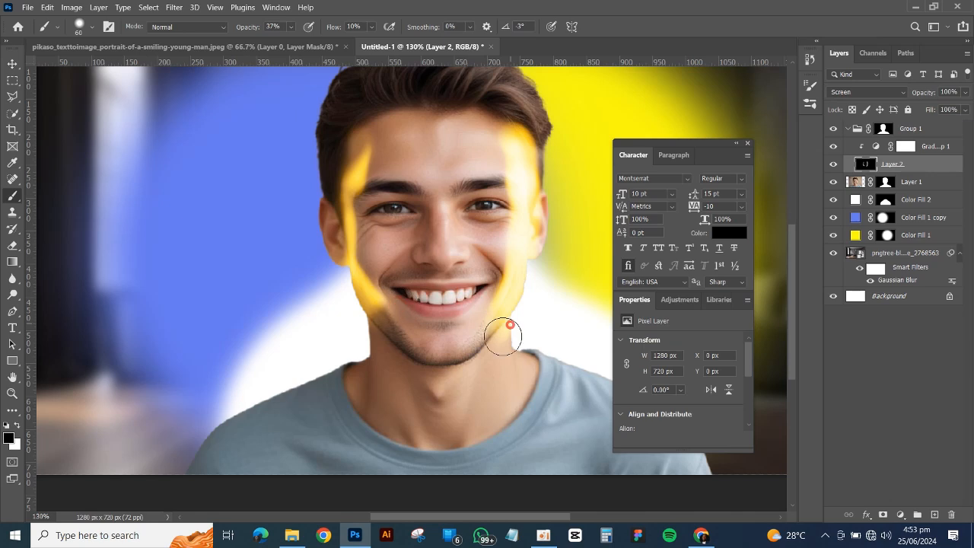
{"action": "mouse_move", "coordinate": [506, 136]}
{"action": "left_mouse_down"}
{"action": "mouse_move", "coordinate": [532, 131]}
{"action": "mouse_move", "coordinate": [526, 123]}
{"action": "mouse_move", "coordinate": [546, 164]}
{"action": "mouse_move", "coordinate": [548, 236]}
{"action": "mouse_move", "coordinate": [526, 231]}
{"action": "mouse_move", "coordinate": [517, 270]}
{"action": "left_mouse_up"}
{"action": "left_click_drag", "start_coordinate": [362, 165], "coordinate": [353, 229]}
{"action": "mouse_move", "coordinate": [504, 188]}
{"action": "left_mouse_down"}
{"action": "mouse_move", "coordinate": [508, 242]}
{"action": "mouse_move", "coordinate": [507, 226]}
{"action": "left_mouse_up"}
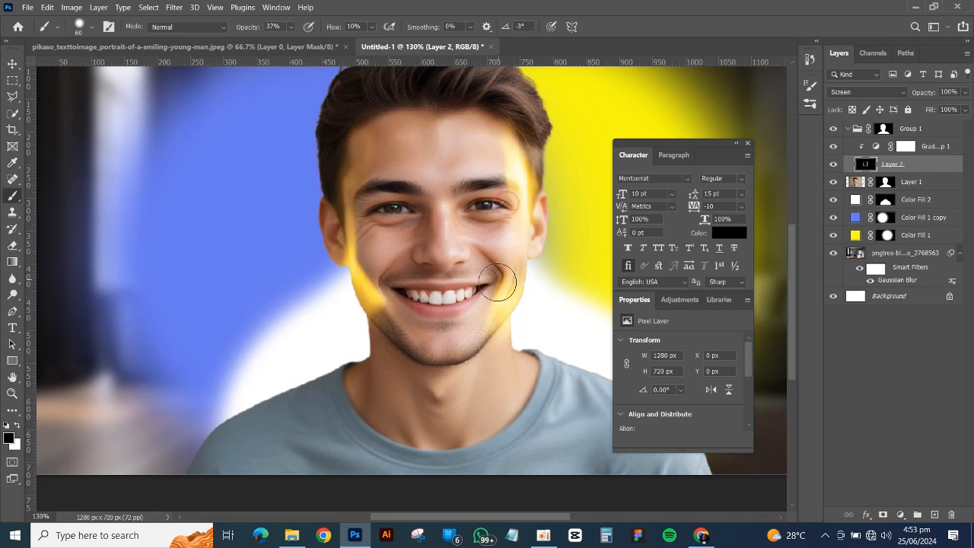
{"action": "mouse_move", "coordinate": [402, 306]}
{"action": "left_mouse_down"}
{"action": "mouse_move", "coordinate": [382, 289]}
{"action": "mouse_move", "coordinate": [391, 320]}
{"action": "mouse_move", "coordinate": [390, 258]}
{"action": "left_mouse_up"}
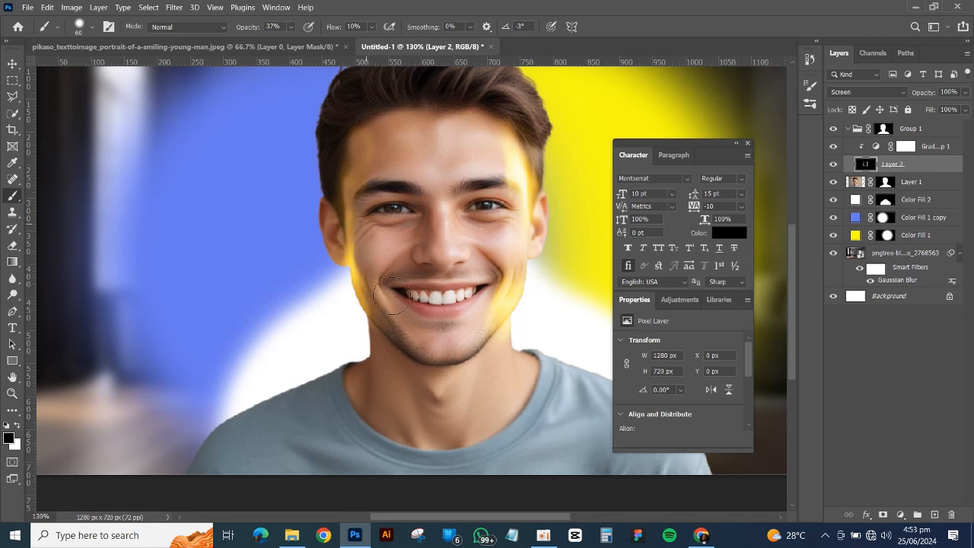
With a white 20 px Hard Round brush at 100% opacity, paint a light rim along the shoulder beside the yellow glow.
{"action": "scroll", "coordinate": [428, 289], "scroll_direction": "down", "scroll_amount": 3}
{"action": "scroll", "coordinate": [428, 289], "scroll_direction": "down", "scroll_amount": 2}
{"action": "scroll", "coordinate": [452, 257], "scroll_direction": "up", "scroll_amount": 3}
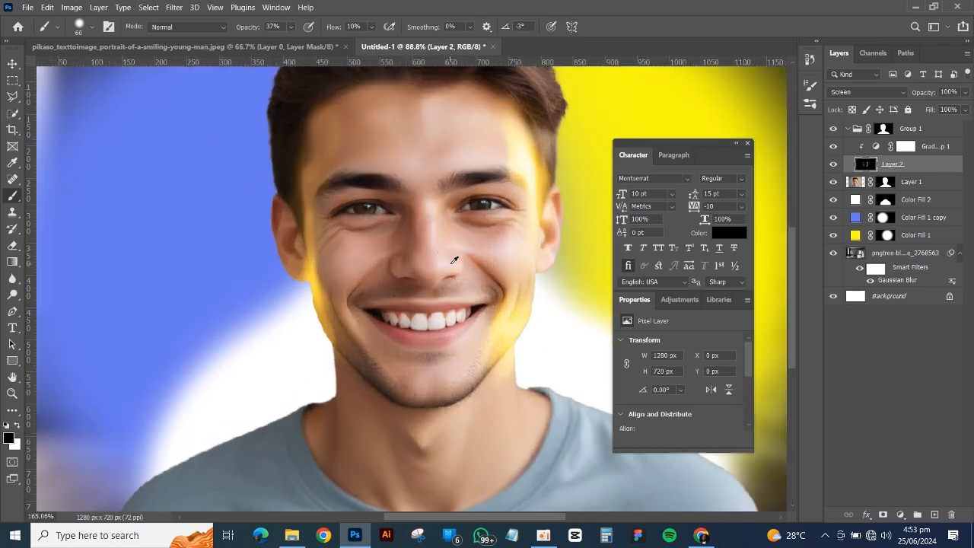
{"action": "scroll", "coordinate": [404, 276], "scroll_direction": "up", "scroll_amount": 2}
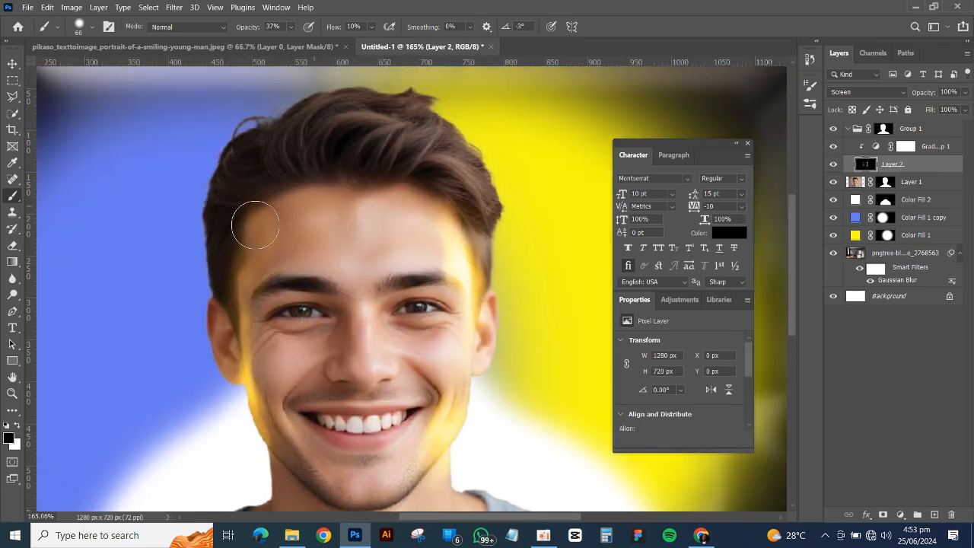
{"action": "left_click", "coordinate": [85, 29]}
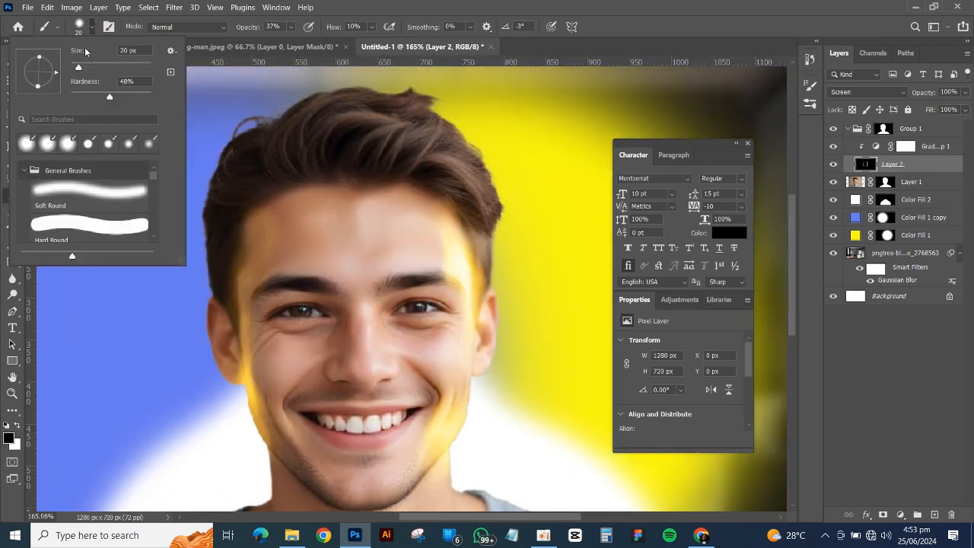
{"action": "left_click", "coordinate": [84, 222]}
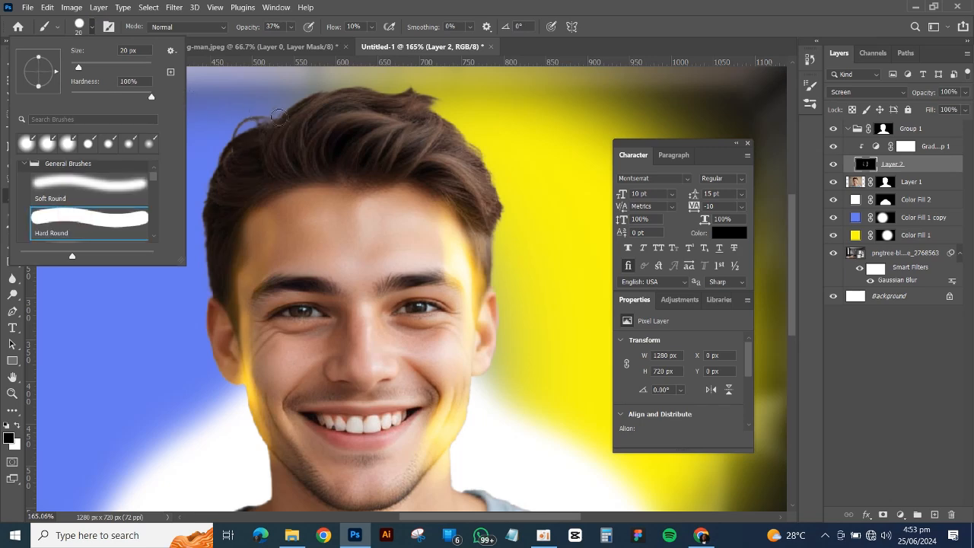
{"action": "scroll", "coordinate": [490, 305], "scroll_direction": "down", "scroll_amount": 3}
{"action": "left_click_drag", "start_coordinate": [499, 317], "coordinate": [320, 295]}
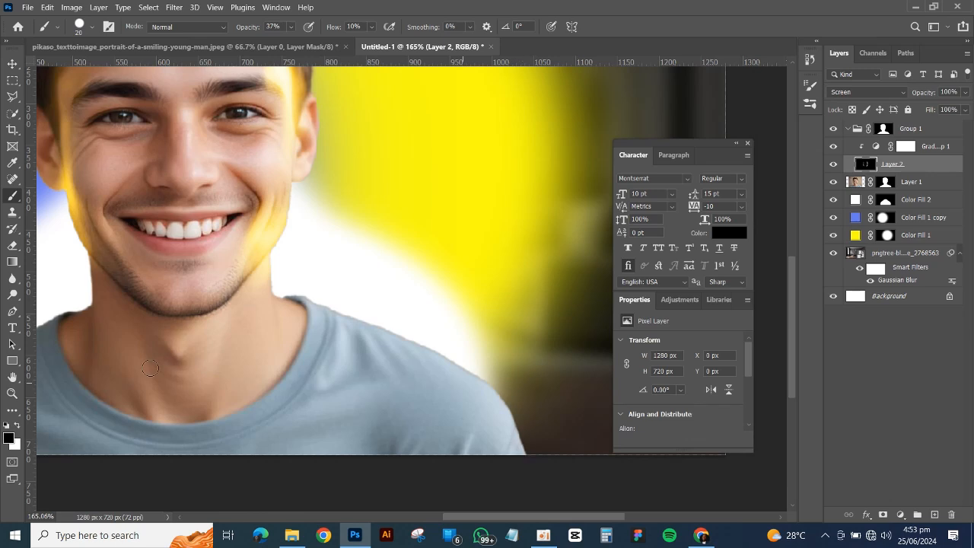
{"action": "left_click", "coordinate": [19, 427]}
{"action": "left_click", "coordinate": [291, 26]}
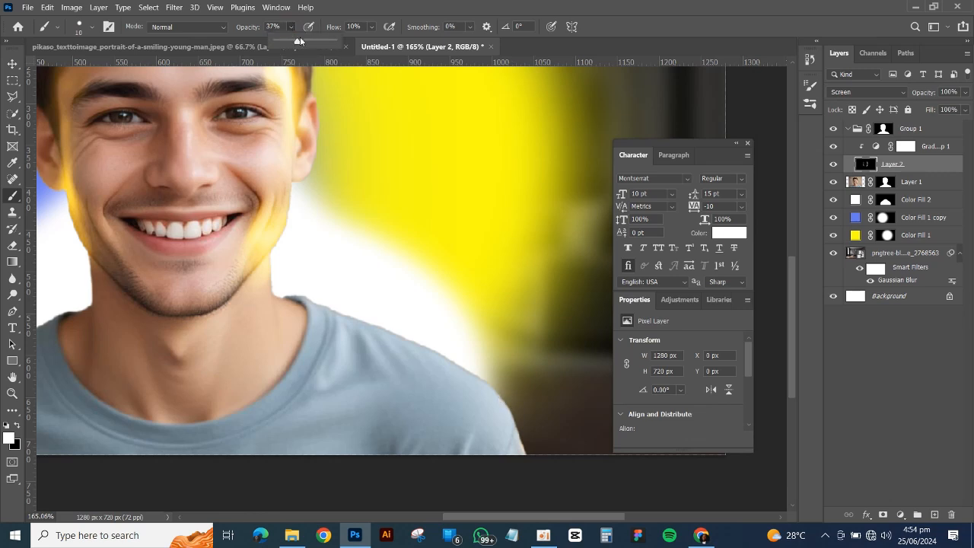
{"action": "left_click", "coordinate": [526, 453]}
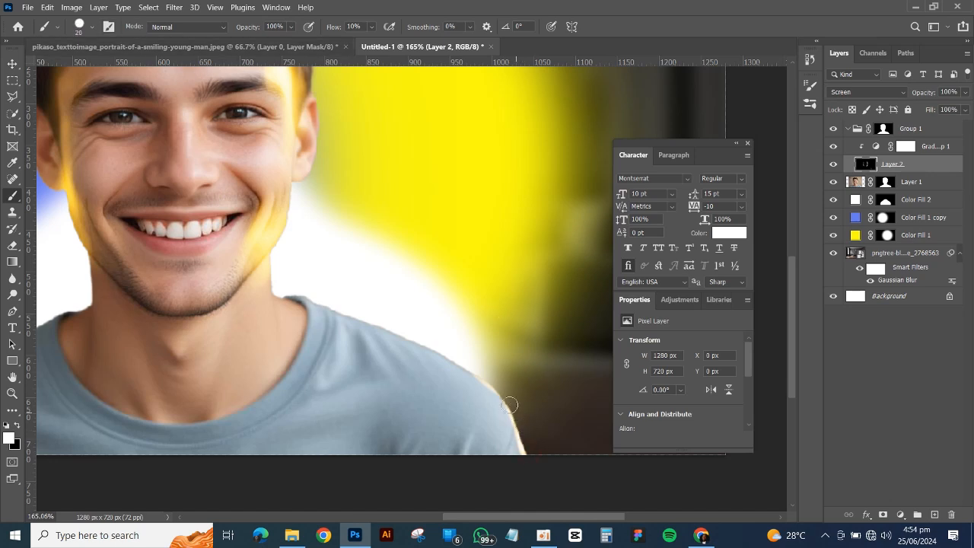
{"action": "left_click_drag", "start_coordinate": [447, 352], "coordinate": [307, 301]}
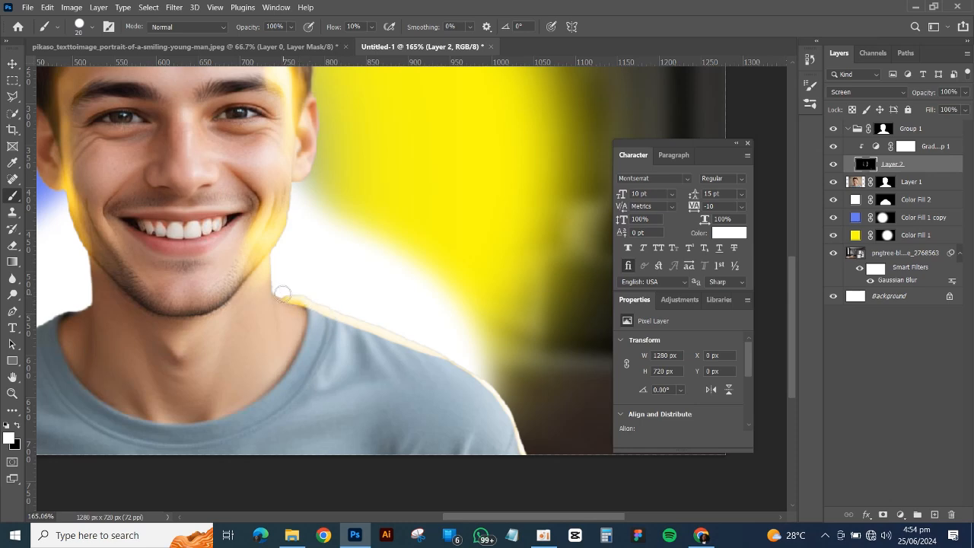
Reduce the brush to 15 px and paint the light rim up the jaw and ear on the yellow side.
{"action": "scroll", "coordinate": [279, 247], "scroll_direction": "up", "scroll_amount": 1}
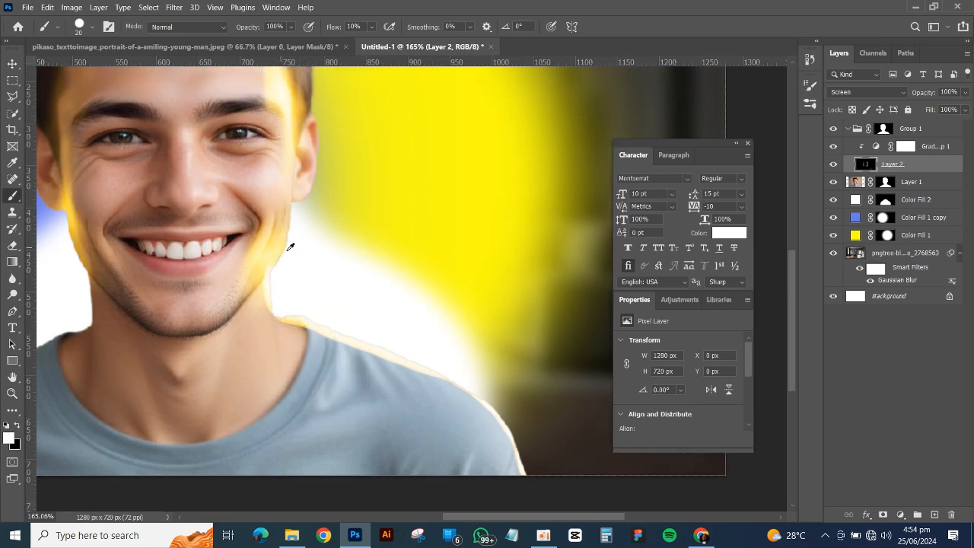
{"action": "scroll", "coordinate": [290, 247], "scroll_direction": "up", "scroll_amount": 4}
{"action": "left_click_drag", "start_coordinate": [291, 247], "coordinate": [389, 310]}
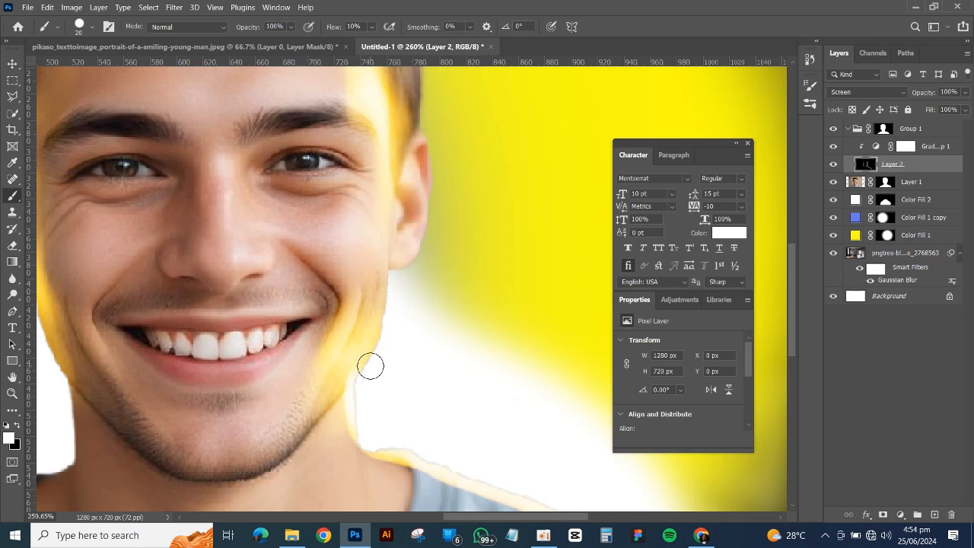
{"action": "key", "text": "bracketleft"}
{"action": "left_click_drag", "start_coordinate": [360, 368], "coordinate": [384, 324]}
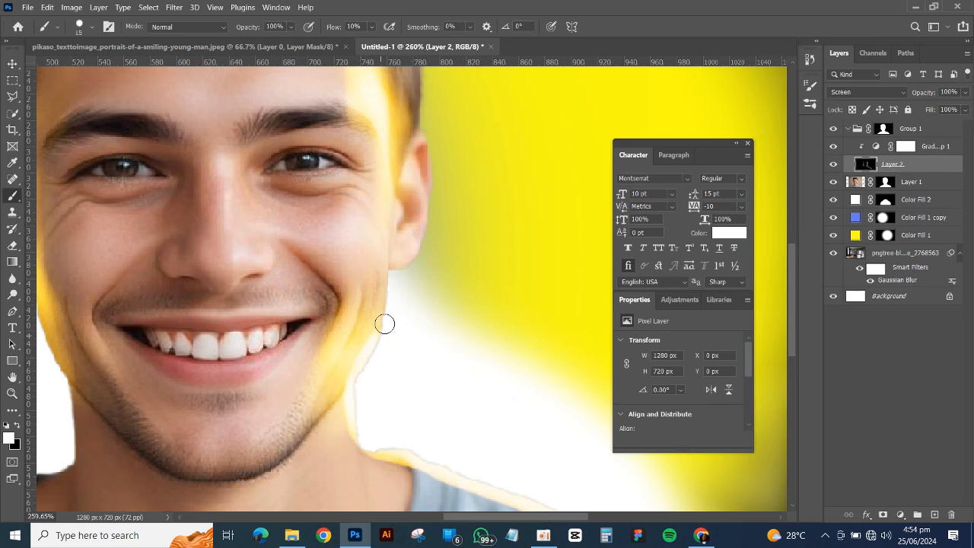
{"action": "mouse_move", "coordinate": [391, 281]}
{"action": "left_mouse_down"}
{"action": "mouse_move", "coordinate": [430, 221]}
{"action": "mouse_move", "coordinate": [439, 181]}
{"action": "mouse_move", "coordinate": [425, 134]}
{"action": "left_mouse_up"}
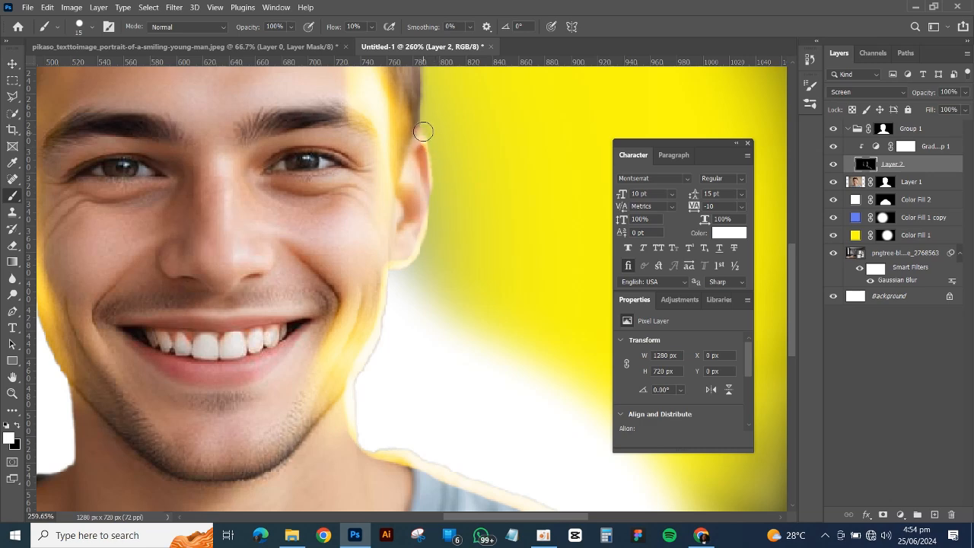
Continue the light rim from above the ear on the yellow side around the hair's outer edge and across its top.
{"action": "scroll", "coordinate": [424, 131], "scroll_direction": "up", "scroll_amount": 3}
{"action": "scroll", "coordinate": [430, 161], "scroll_direction": "up", "scroll_amount": 2}
{"action": "left_click_drag", "start_coordinate": [389, 213], "coordinate": [474, 337]}
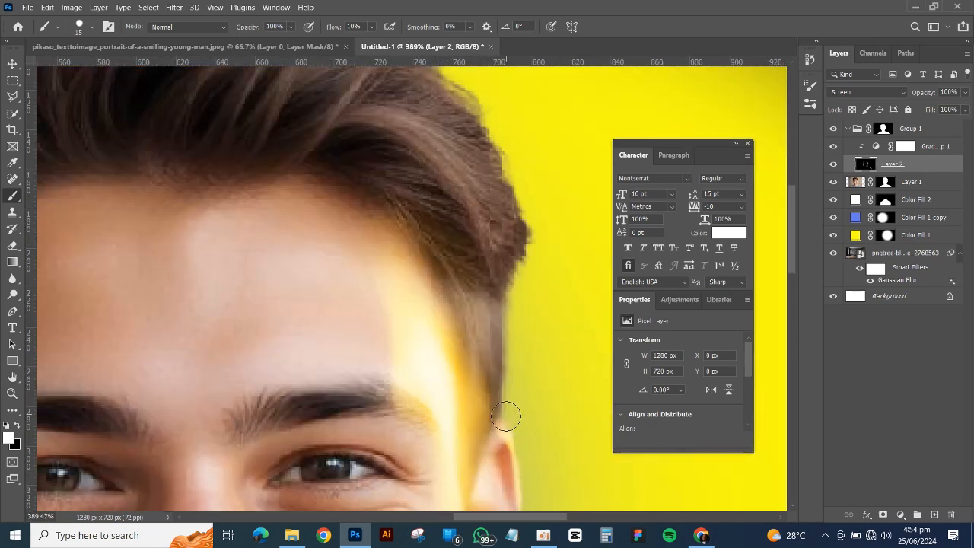
{"action": "mouse_move", "coordinate": [506, 416]}
{"action": "left_mouse_down"}
{"action": "mouse_move", "coordinate": [512, 282]}
{"action": "mouse_move", "coordinate": [533, 226]}
{"action": "left_mouse_up"}
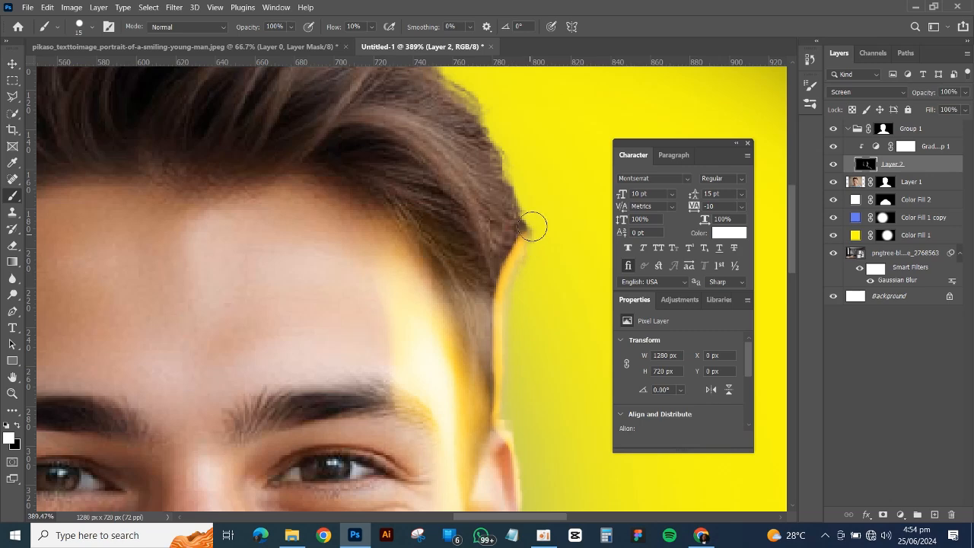
{"action": "scroll", "coordinate": [366, 171], "scroll_direction": "up", "scroll_amount": 3}
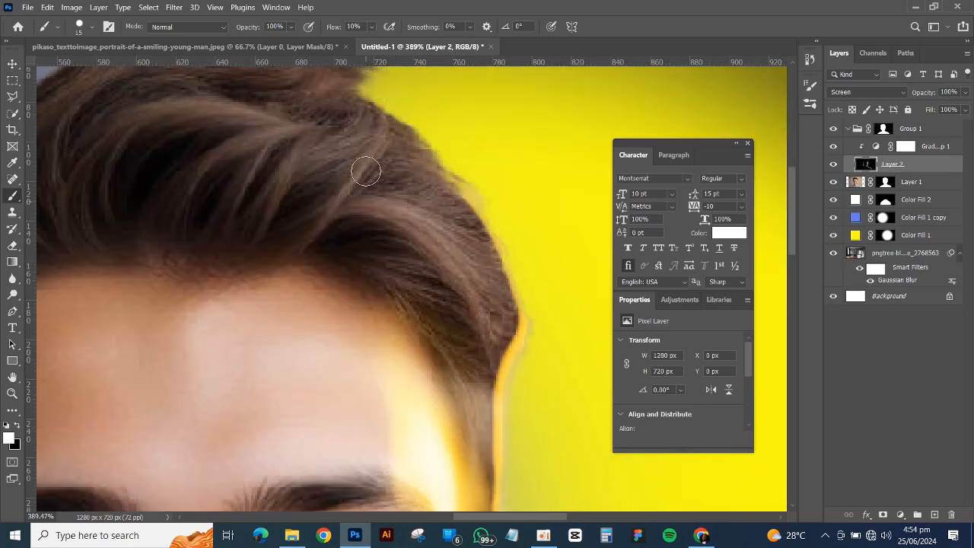
{"action": "scroll", "coordinate": [366, 172], "scroll_direction": "up", "scroll_amount": 3}
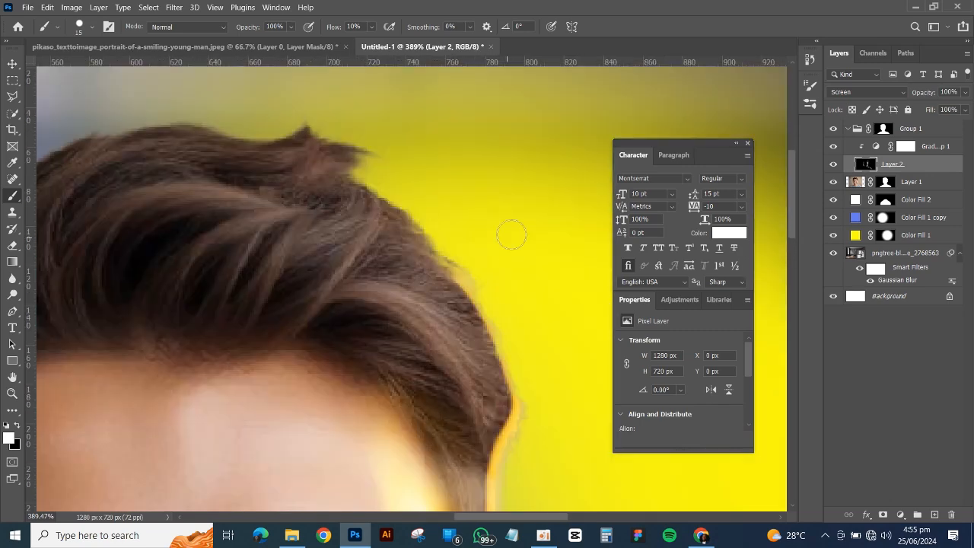
{"action": "mouse_move", "coordinate": [460, 262]}
{"action": "left_mouse_down"}
{"action": "mouse_move", "coordinate": [345, 167]}
{"action": "mouse_move", "coordinate": [351, 141]}
{"action": "mouse_move", "coordinate": [340, 137]}
{"action": "mouse_move", "coordinate": [271, 141]}
{"action": "mouse_move", "coordinate": [157, 121]}
{"action": "mouse_move", "coordinate": [80, 141]}
{"action": "left_mouse_up"}
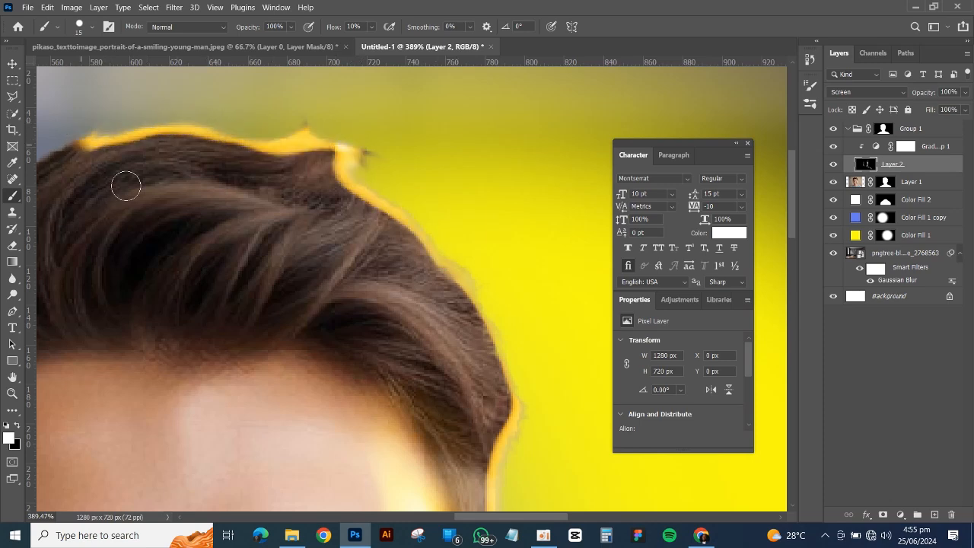
Paint the light rim down the hair's edge and around the ear on the blue side.
{"action": "left_click_drag", "start_coordinate": [126, 222], "coordinate": [529, 226]}
{"action": "mouse_move", "coordinate": [463, 179]}
{"action": "left_mouse_down"}
{"action": "mouse_move", "coordinate": [504, 163]}
{"action": "mouse_move", "coordinate": [525, 140]}
{"action": "mouse_move", "coordinate": [400, 173]}
{"action": "mouse_move", "coordinate": [354, 212]}
{"action": "mouse_move", "coordinate": [305, 280]}
{"action": "mouse_move", "coordinate": [284, 394]}
{"action": "mouse_move", "coordinate": [290, 472]}
{"action": "left_mouse_up"}
{"action": "mouse_move", "coordinate": [396, 449]}
{"action": "left_mouse_down"}
{"action": "mouse_move", "coordinate": [357, 255]}
{"action": "mouse_move", "coordinate": [368, 193]}
{"action": "left_mouse_up"}
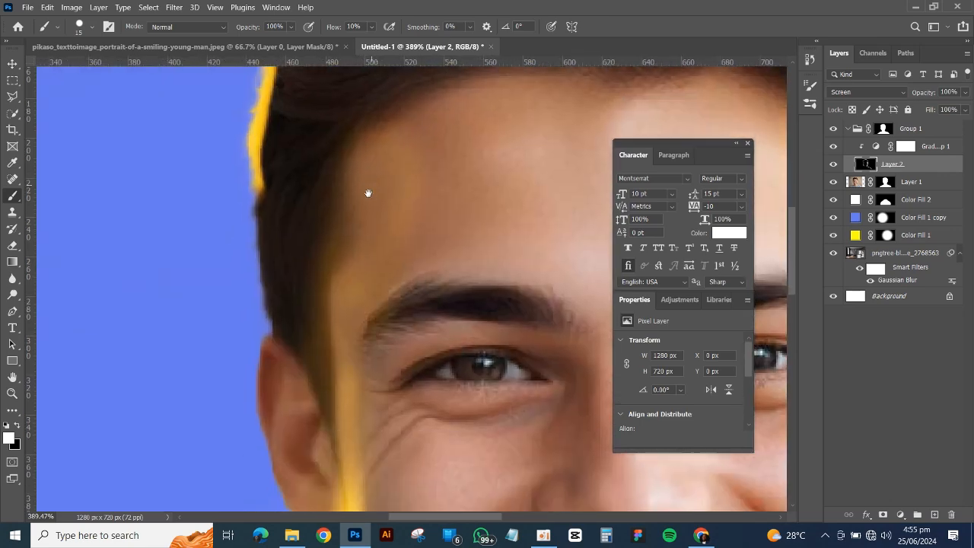
{"action": "mouse_move", "coordinate": [262, 190]}
{"action": "left_mouse_down"}
{"action": "mouse_move", "coordinate": [266, 344]}
{"action": "mouse_move", "coordinate": [251, 360]}
{"action": "mouse_move", "coordinate": [248, 414]}
{"action": "mouse_move", "coordinate": [268, 471]}
{"action": "left_mouse_up"}
{"action": "scroll", "coordinate": [343, 371], "scroll_direction": "down", "scroll_amount": 3}
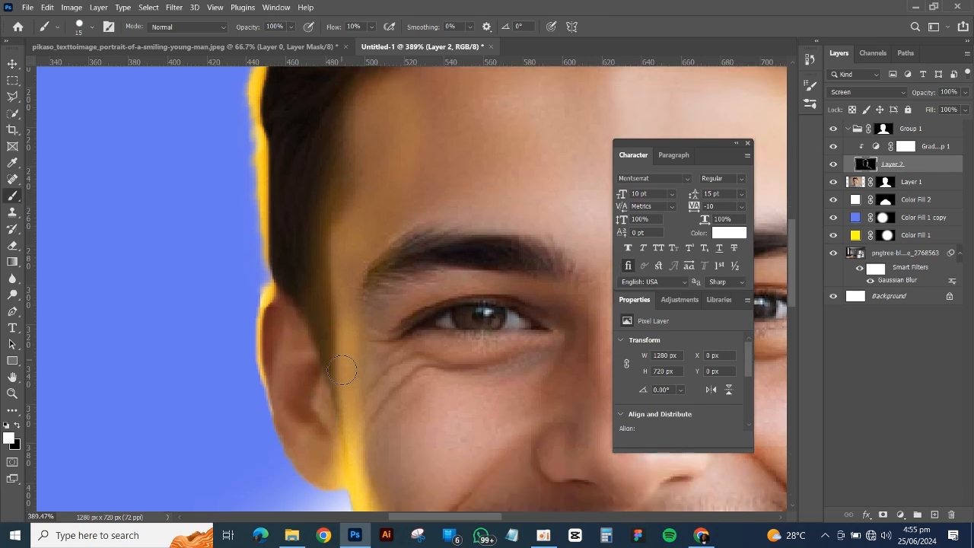
{"action": "scroll", "coordinate": [342, 370], "scroll_direction": "down", "scroll_amount": 5}
{"action": "mouse_move", "coordinate": [268, 256]}
{"action": "left_mouse_down"}
{"action": "mouse_move", "coordinate": [297, 322]}
{"action": "mouse_move", "coordinate": [343, 355]}
{"action": "mouse_move", "coordinate": [364, 394]}
{"action": "left_mouse_up"}
Extend the light rim along the jaw, neck and shoulder on the blue side down to the canvas's bottom edge.
{"action": "scroll", "coordinate": [400, 233], "scroll_direction": "down", "scroll_amount": 5}
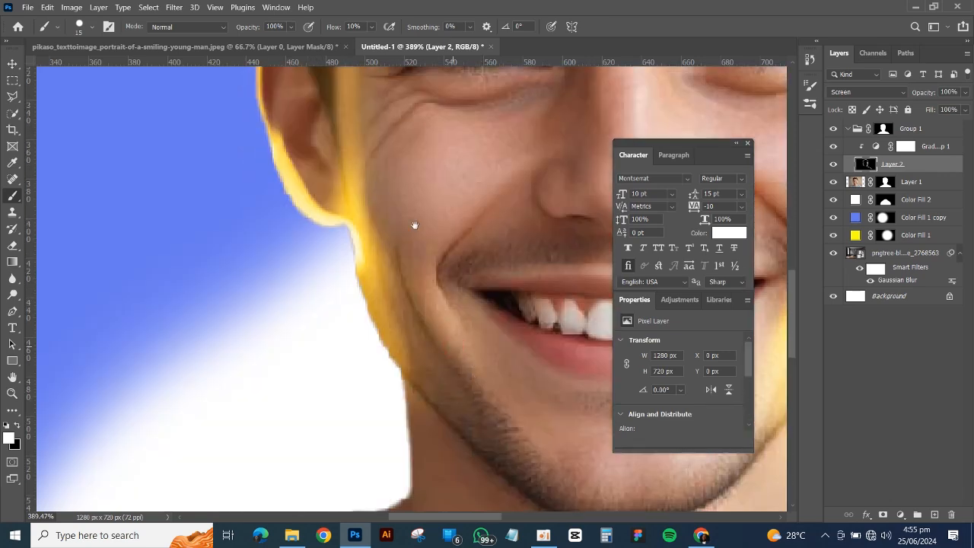
{"action": "scroll", "coordinate": [414, 224], "scroll_direction": "down", "scroll_amount": 5}
{"action": "mouse_move", "coordinate": [330, 153]}
{"action": "left_mouse_down"}
{"action": "mouse_move", "coordinate": [360, 235]}
{"action": "mouse_move", "coordinate": [357, 348]}
{"action": "mouse_move", "coordinate": [276, 370]}
{"action": "mouse_move", "coordinate": [62, 464]}
{"action": "left_mouse_up"}
{"action": "scroll", "coordinate": [242, 381], "scroll_direction": "down", "scroll_amount": 2}
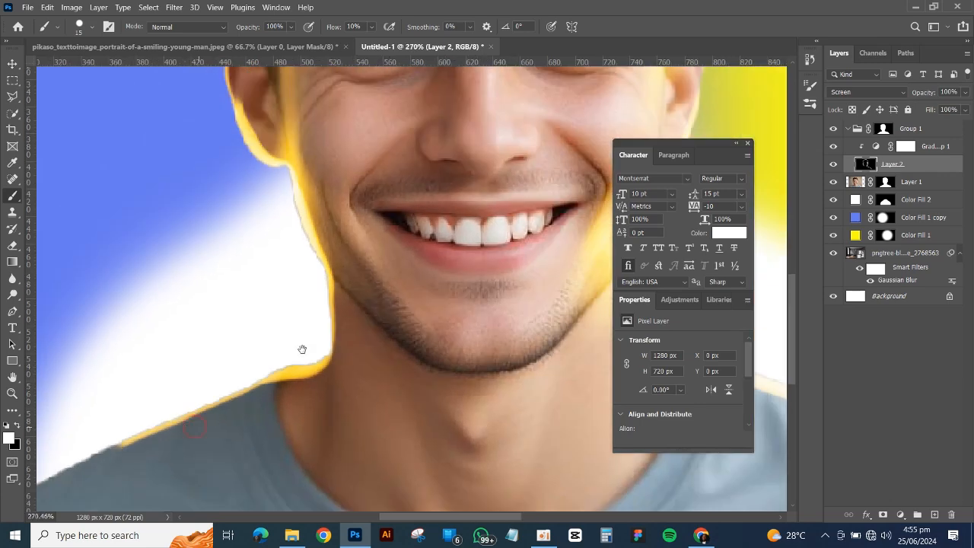
{"action": "left_click_drag", "start_coordinate": [302, 348], "coordinate": [455, 120]}
{"action": "mouse_move", "coordinate": [381, 153]}
{"action": "left_mouse_down"}
{"action": "mouse_move", "coordinate": [280, 204]}
{"action": "mouse_move", "coordinate": [242, 231]}
{"action": "mouse_move", "coordinate": [242, 249]}
{"action": "mouse_move", "coordinate": [259, 232]}
{"action": "left_mouse_up"}
{"action": "scroll", "coordinate": [597, 130], "scroll_direction": "down", "scroll_amount": 3}
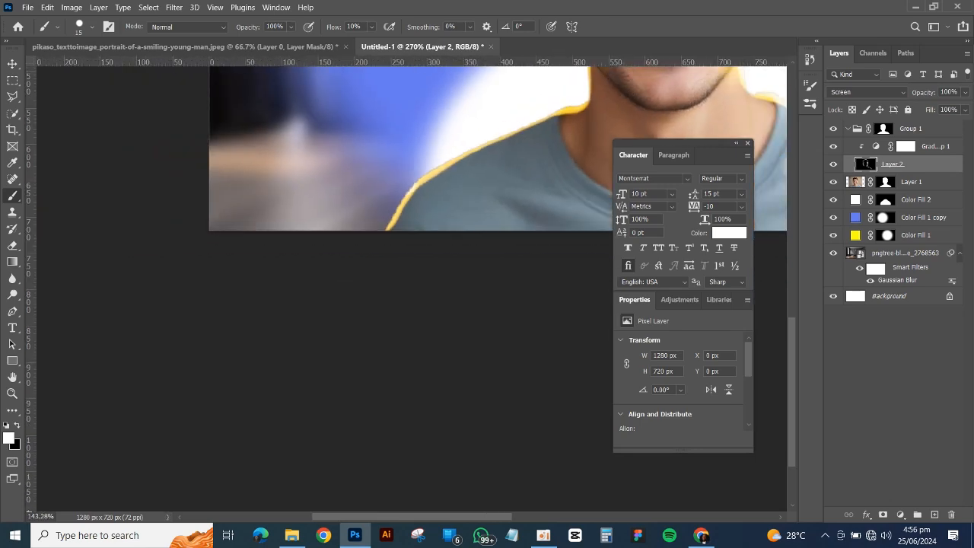
{"action": "scroll", "coordinate": [601, 114], "scroll_direction": "down", "scroll_amount": 2}
{"action": "left_click_drag", "start_coordinate": [607, 96], "coordinate": [373, 368]}
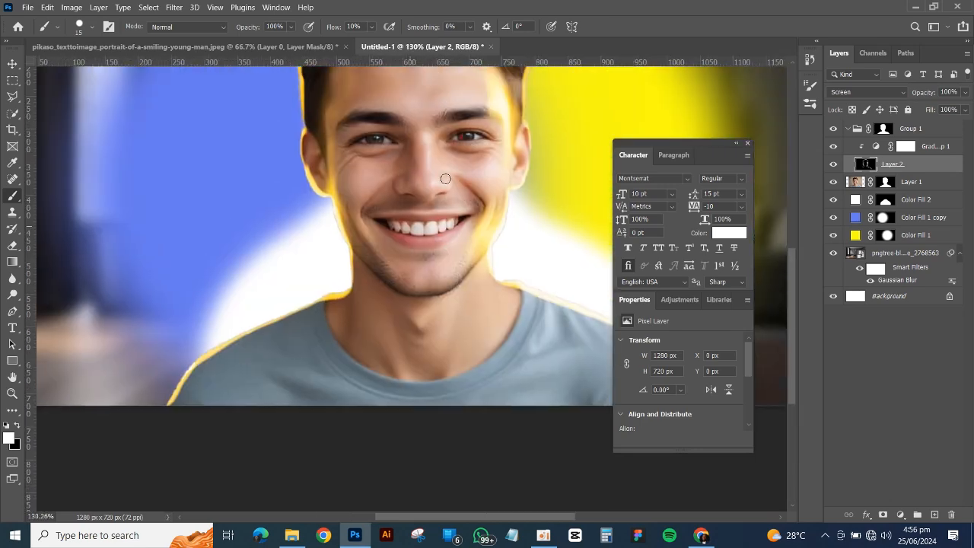
Smudge the light rim inward along the top and both sides of the hair with a 13 px Smudge tool at 50% strength.
{"action": "left_click_drag", "start_coordinate": [445, 179], "coordinate": [381, 300]}
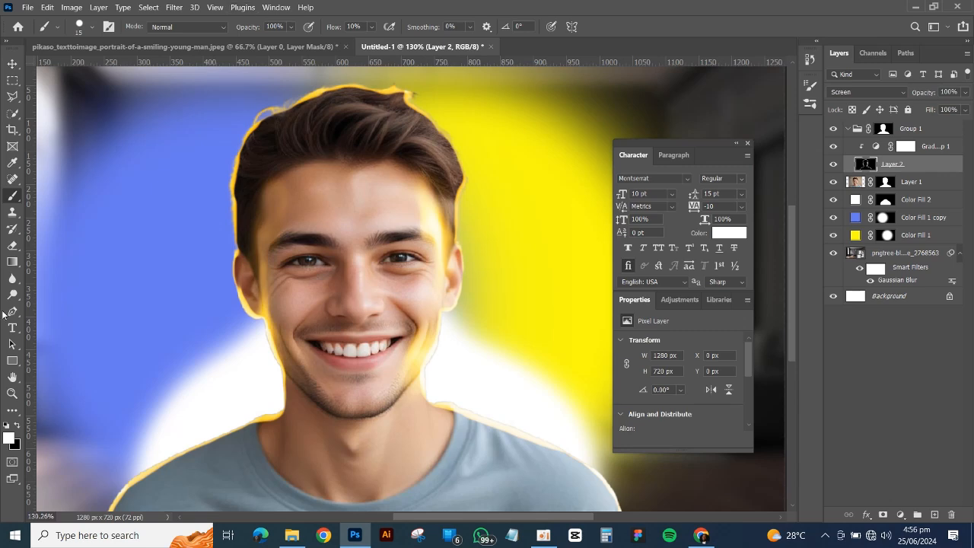
{"action": "left_click", "coordinate": [12, 280]}
{"action": "left_click", "coordinate": [64, 303]}
{"action": "scroll", "coordinate": [273, 209], "scroll_direction": "up", "scroll_amount": 4}
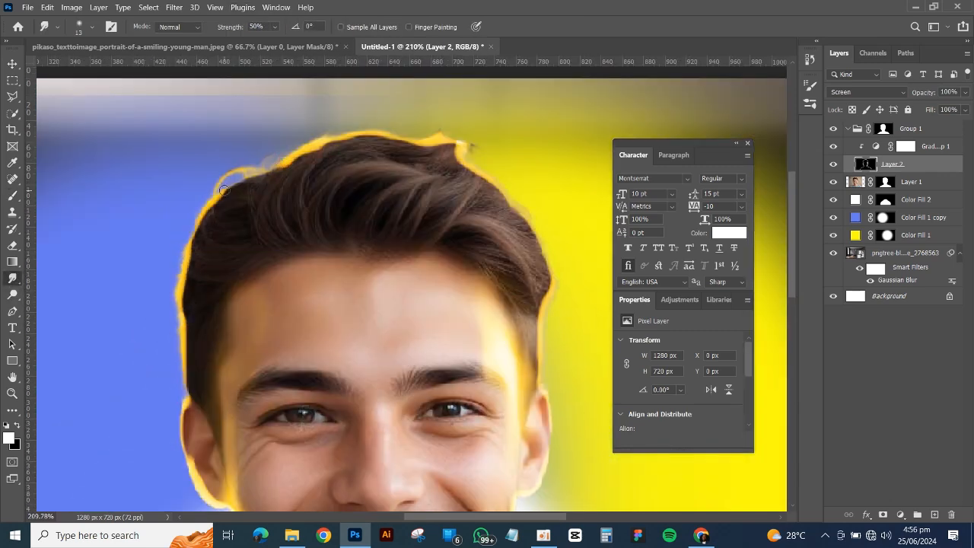
{"action": "left_click_drag", "start_coordinate": [224, 190], "coordinate": [249, 184]}
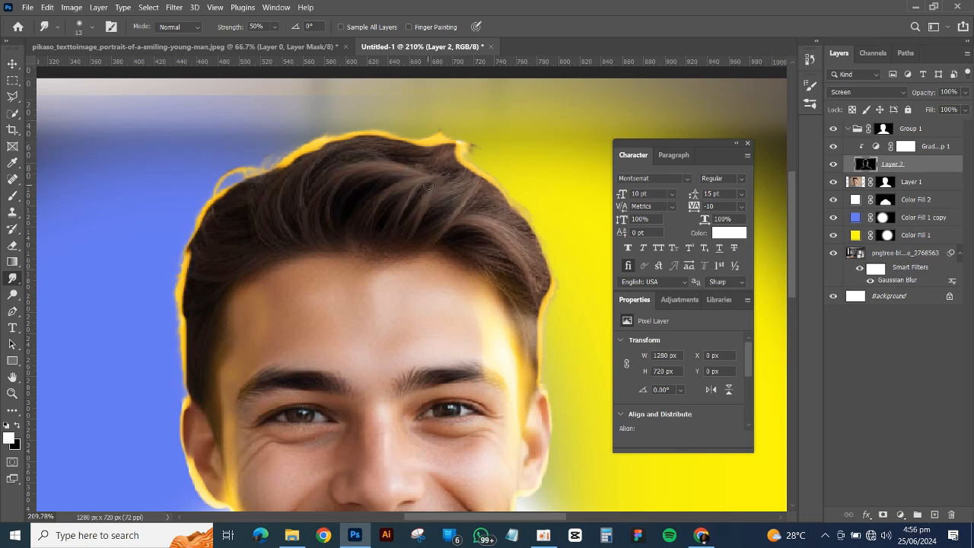
{"action": "left_click_drag", "start_coordinate": [432, 139], "coordinate": [393, 135]}
{"action": "left_click_drag", "start_coordinate": [529, 216], "coordinate": [502, 205]}
{"action": "left_click_drag", "start_coordinate": [444, 131], "coordinate": [382, 149]}
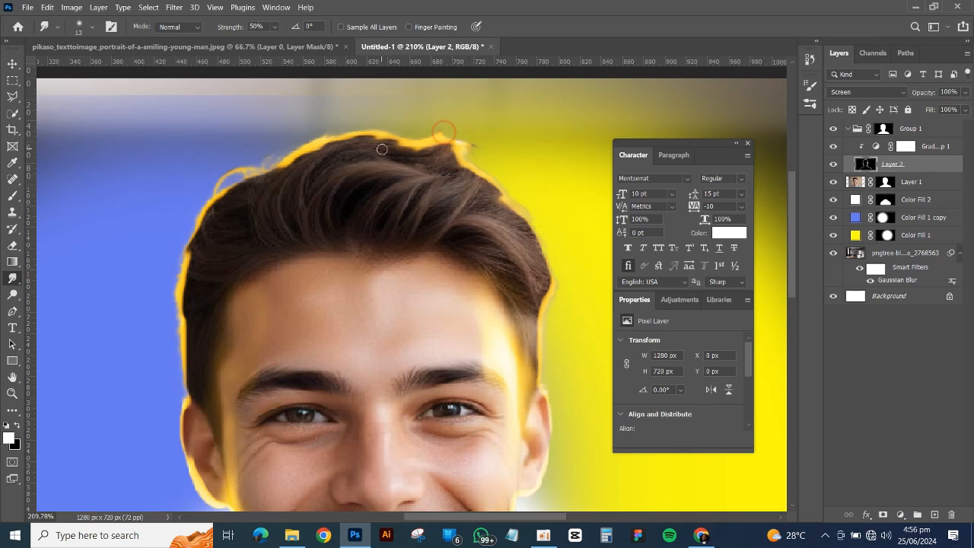
{"action": "mouse_move", "coordinate": [320, 134]}
{"action": "left_mouse_down"}
{"action": "mouse_move", "coordinate": [260, 184]}
{"action": "mouse_move", "coordinate": [294, 175]}
{"action": "mouse_move", "coordinate": [329, 207]}
{"action": "left_mouse_up"}
{"action": "left_click_drag", "start_coordinate": [190, 196], "coordinate": [247, 199]}
{"action": "left_click_drag", "start_coordinate": [197, 230], "coordinate": [288, 238]}
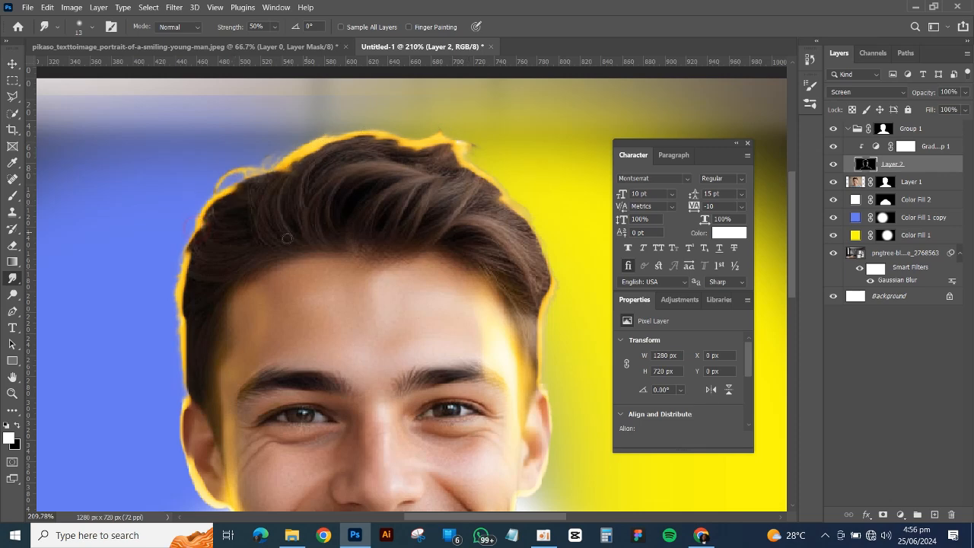
{"action": "left_click_drag", "start_coordinate": [546, 250], "coordinate": [489, 268]}
Smudge the light rim around the ears, along the jaw on the blue side and at the shoulder on the yellow side.
{"action": "scroll", "coordinate": [551, 292], "scroll_direction": "down", "scroll_amount": 5}
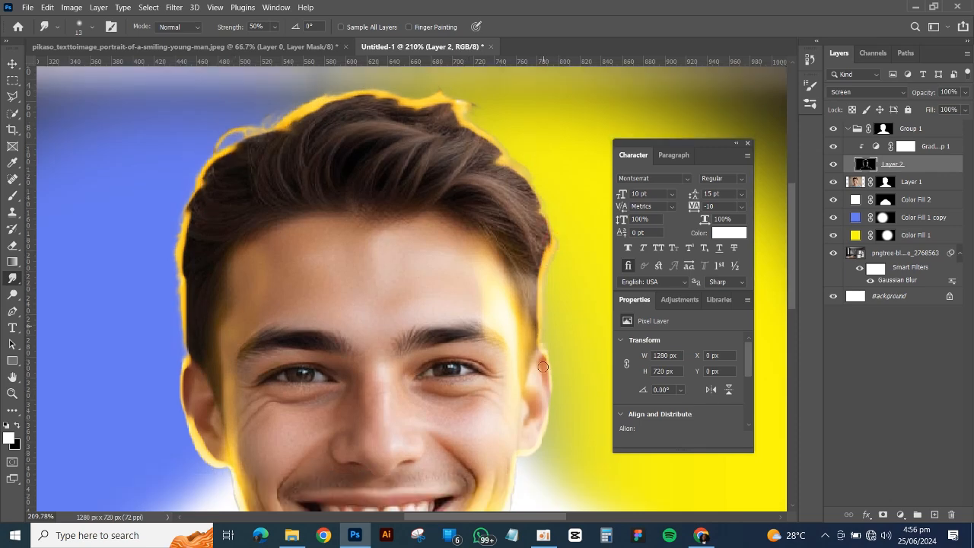
{"action": "left_click_drag", "start_coordinate": [511, 360], "coordinate": [492, 391]}
{"action": "left_click_drag", "start_coordinate": [519, 451], "coordinate": [540, 453]}
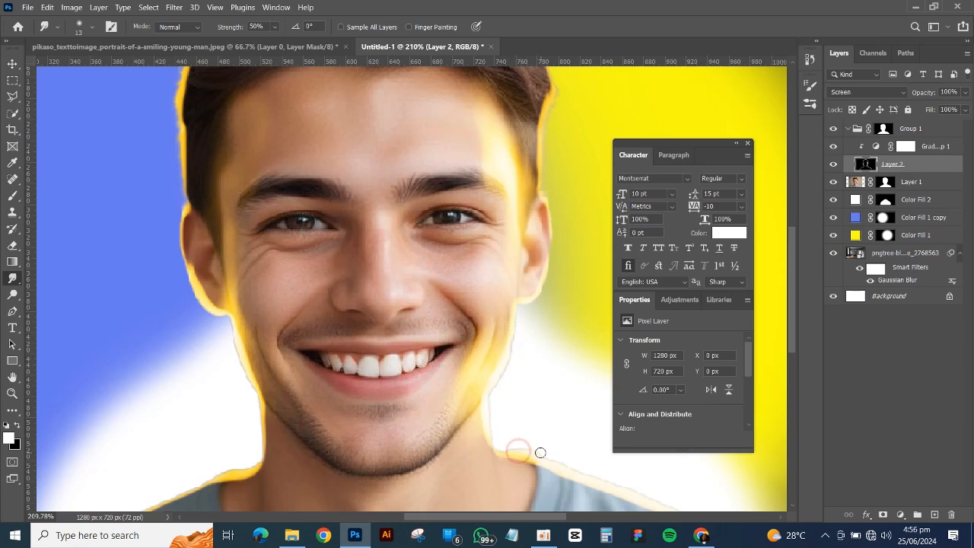
{"action": "mouse_move", "coordinate": [186, 267]}
{"action": "left_mouse_down"}
{"action": "mouse_move", "coordinate": [221, 312]}
{"action": "mouse_move", "coordinate": [197, 302]}
{"action": "mouse_move", "coordinate": [245, 348]}
{"action": "mouse_move", "coordinate": [254, 407]}
{"action": "left_mouse_up"}
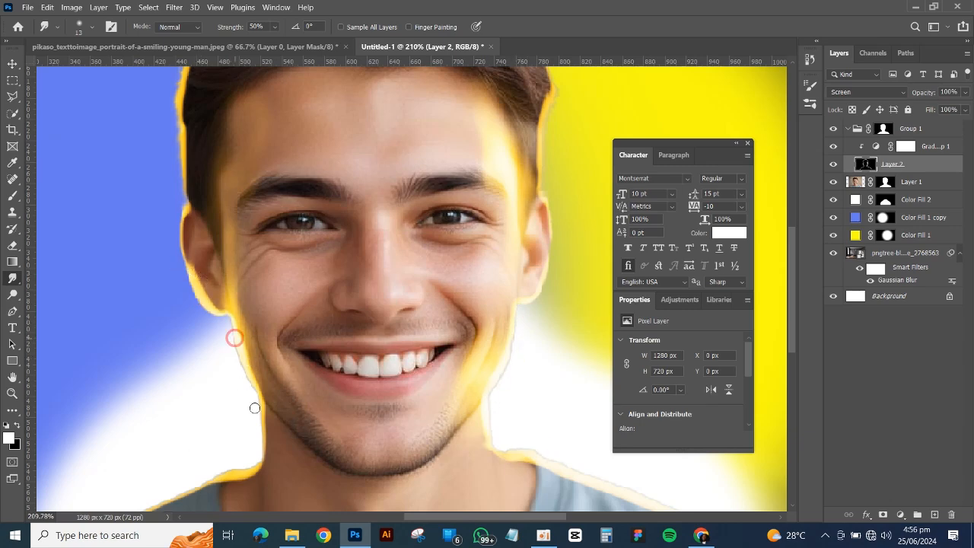
Set the Smudge strength to 100%, reduce the brush to 5 px and pull thin strands of rim light into the top of the hair.
{"action": "scroll", "coordinate": [360, 123], "scroll_direction": "up", "scroll_amount": 4}
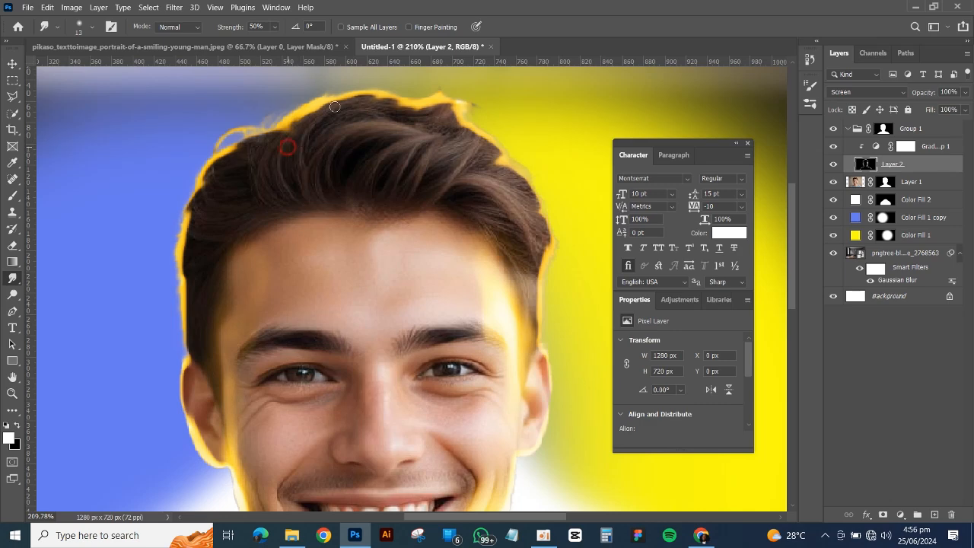
{"action": "left_click", "coordinate": [277, 27]}
{"action": "left_click_drag", "start_coordinate": [282, 41], "coordinate": [324, 42]}
{"action": "left_click", "coordinate": [421, 99]}
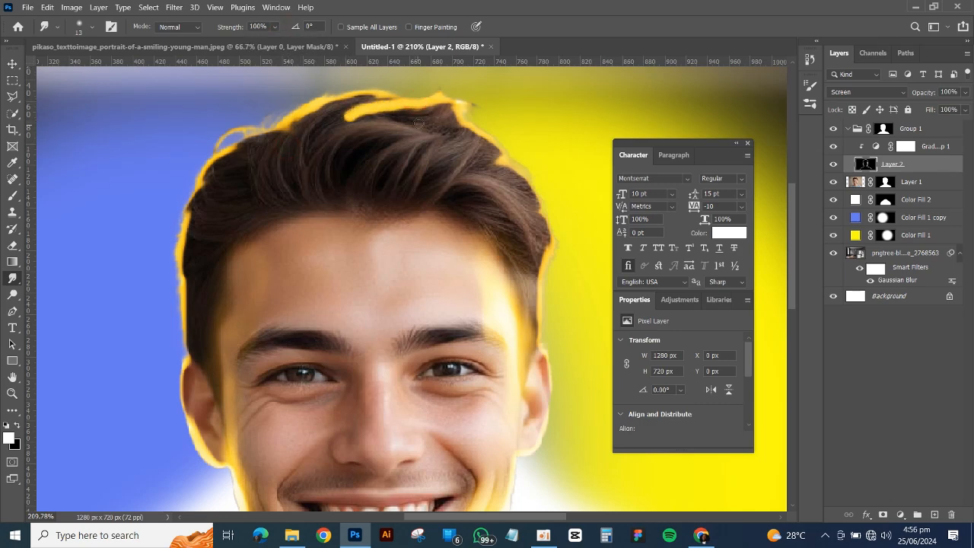
{"action": "key", "text": "bracketleft"}
{"action": "key", "text": "bracketleft"}
{"action": "key", "text": "bracketleft"}
{"action": "left_click_drag", "start_coordinate": [400, 99], "coordinate": [343, 107]}
{"action": "left_click_drag", "start_coordinate": [458, 112], "coordinate": [397, 114]}
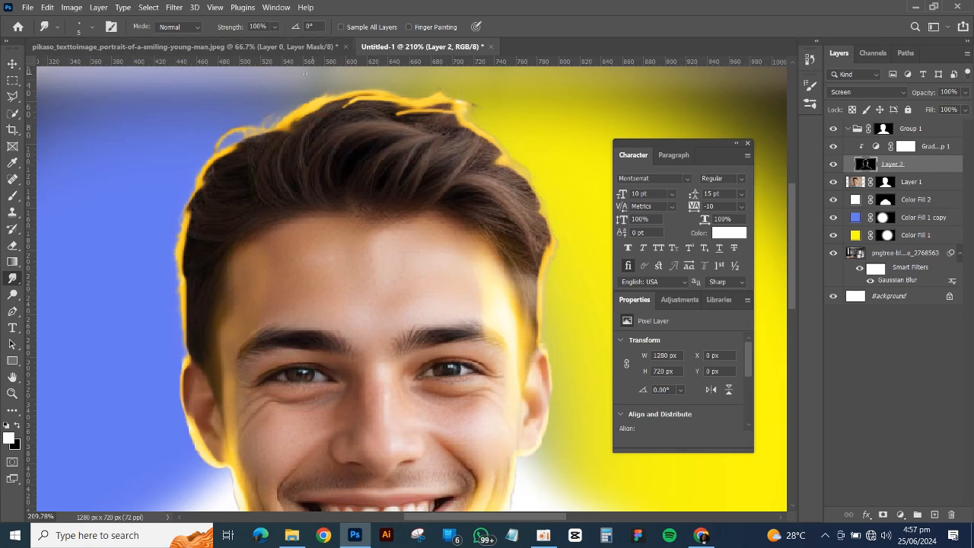
Lower the Smudge strength to 72% and blend the light rim along the hair and jaw, enlarging the brush to 9 px.
{"action": "left_click", "coordinate": [295, 124]}
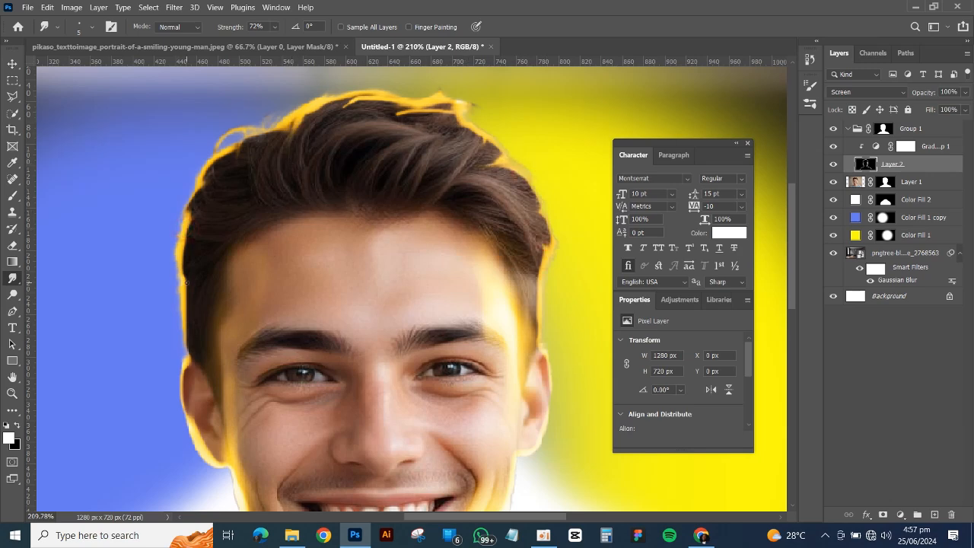
{"action": "scroll", "coordinate": [242, 291], "scroll_direction": "down", "scroll_amount": 6}
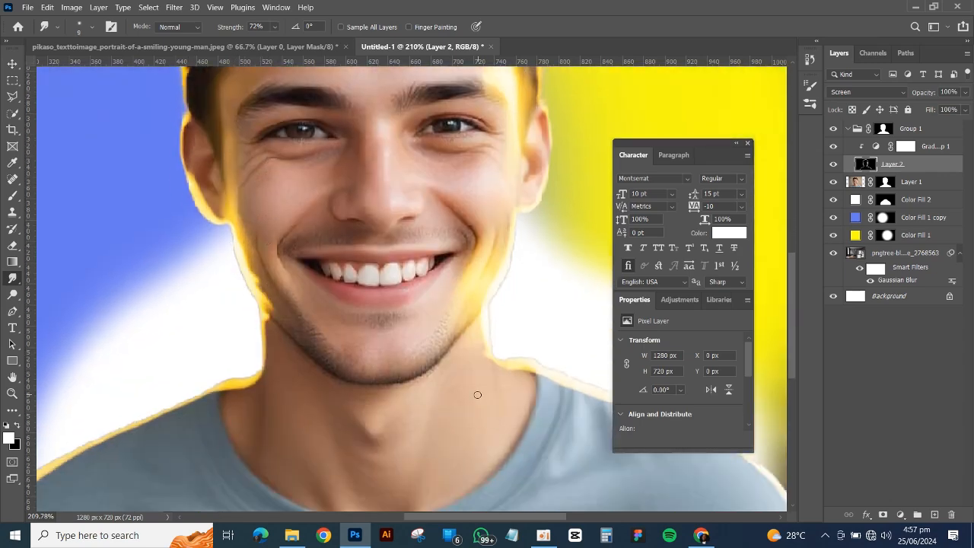
{"action": "scroll", "coordinate": [477, 393], "scroll_direction": "down", "scroll_amount": 6}
{"action": "scroll", "coordinate": [487, 349], "scroll_direction": "up", "scroll_amount": 2}
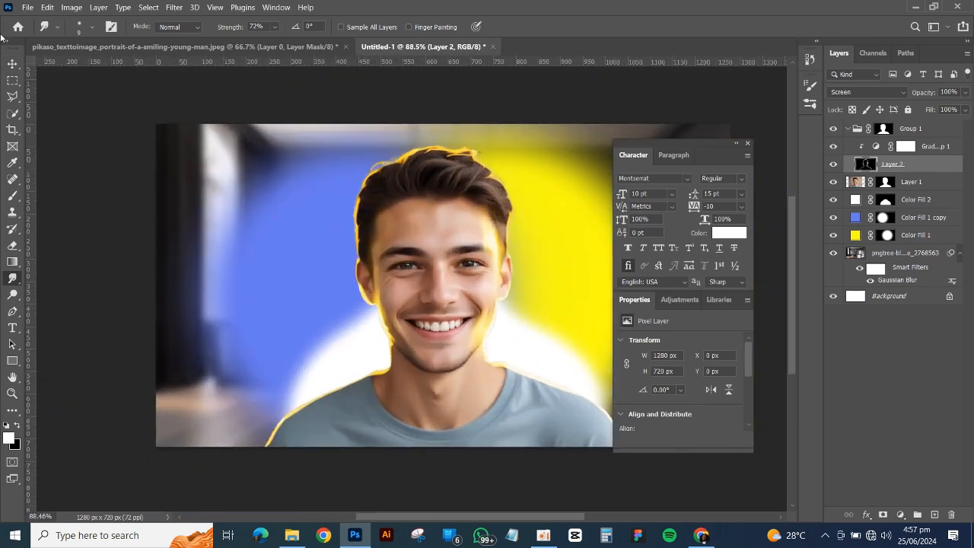
Group the living-room image, the three colour fills and the man's layer, and name the group Background.
{"action": "left_click", "coordinate": [13, 64]}
{"action": "left_click", "coordinate": [883, 296]}
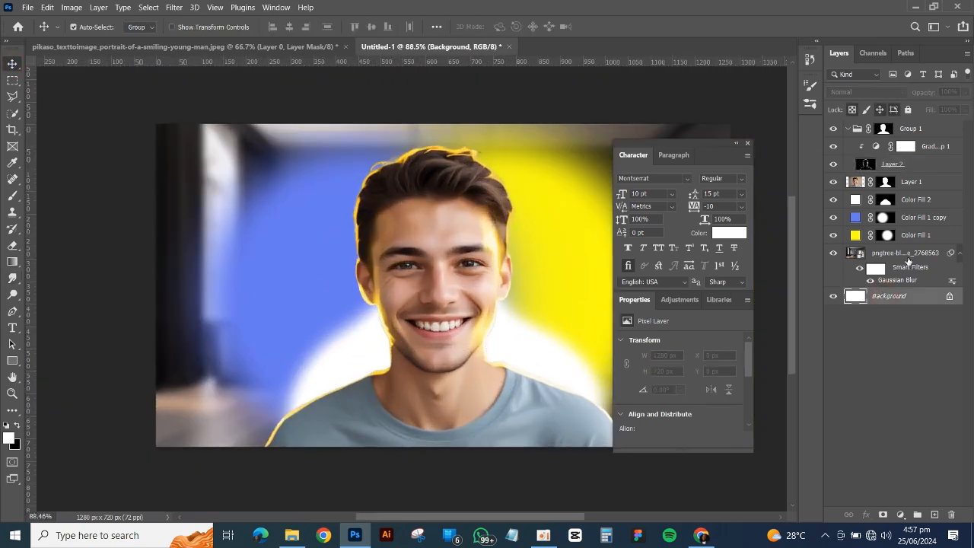
{"action": "left_click", "coordinate": [908, 256]}
{"action": "left_click", "coordinate": [848, 128]}
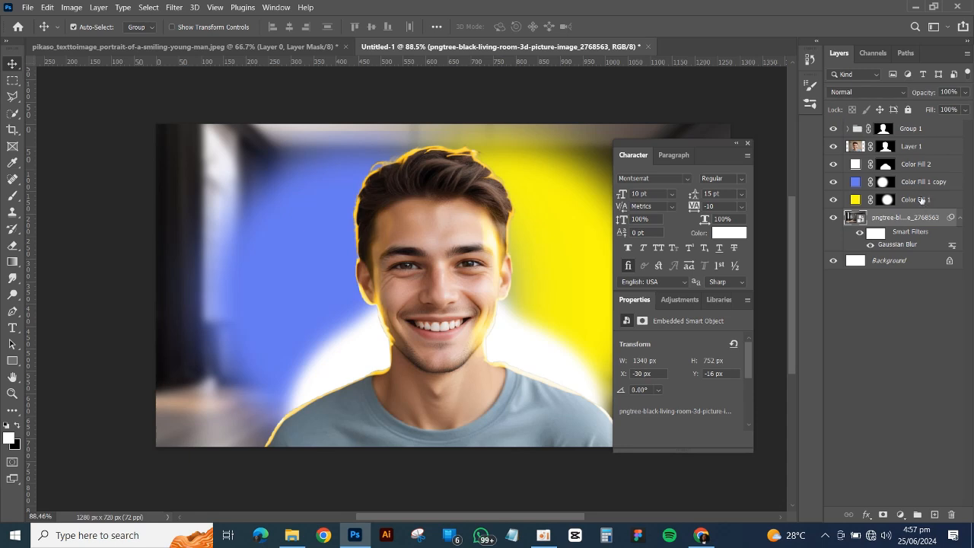
{"action": "left_click", "coordinate": [919, 154], "text": "shift"}
{"action": "key", "text": "ctrl+g"}
{"action": "double_click", "coordinate": [883, 146]}
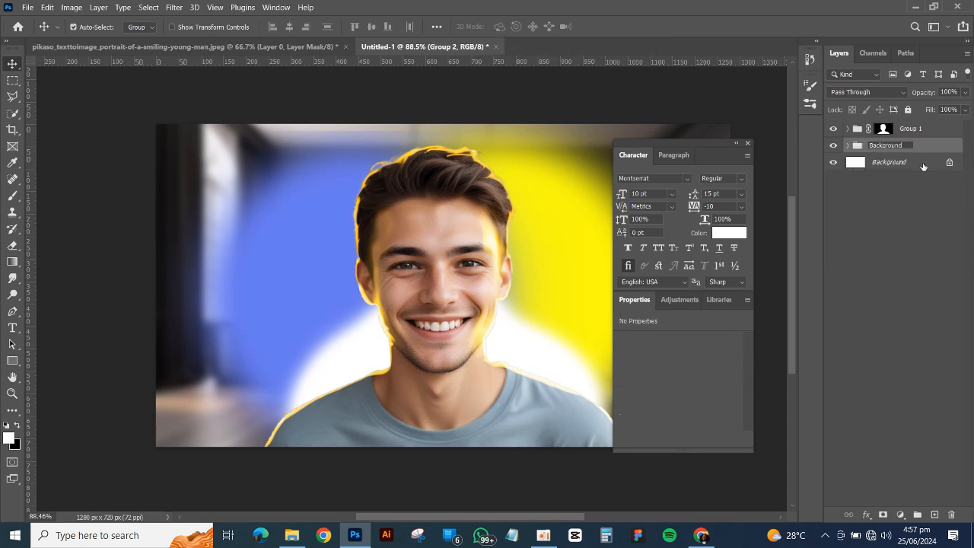
{"action": "key", "text": "Return"}
Add a white text layer reading YOUTUBE over the blue glow beside the man's head.
{"action": "scroll", "coordinate": [322, 152], "scroll_direction": "down", "scroll_amount": 2}
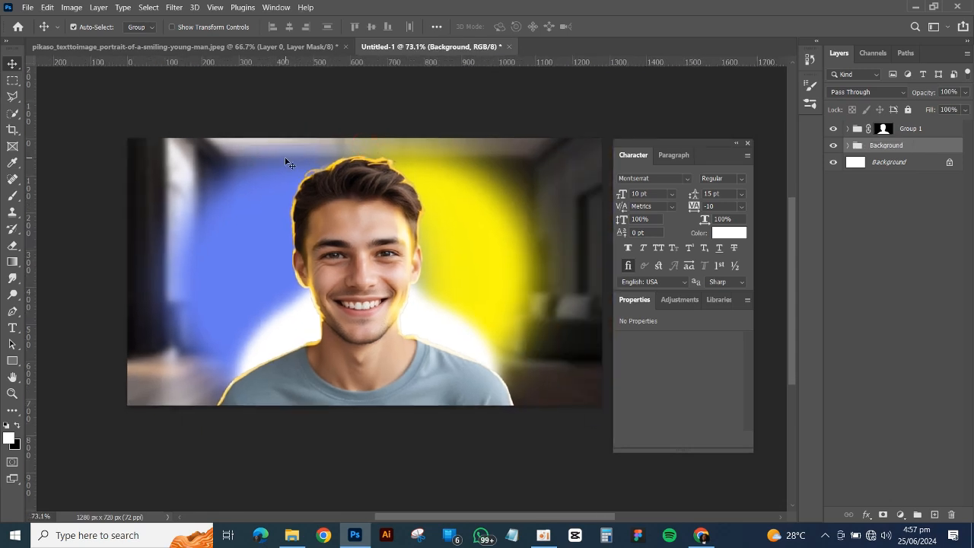
{"action": "left_click", "coordinate": [13, 328]}
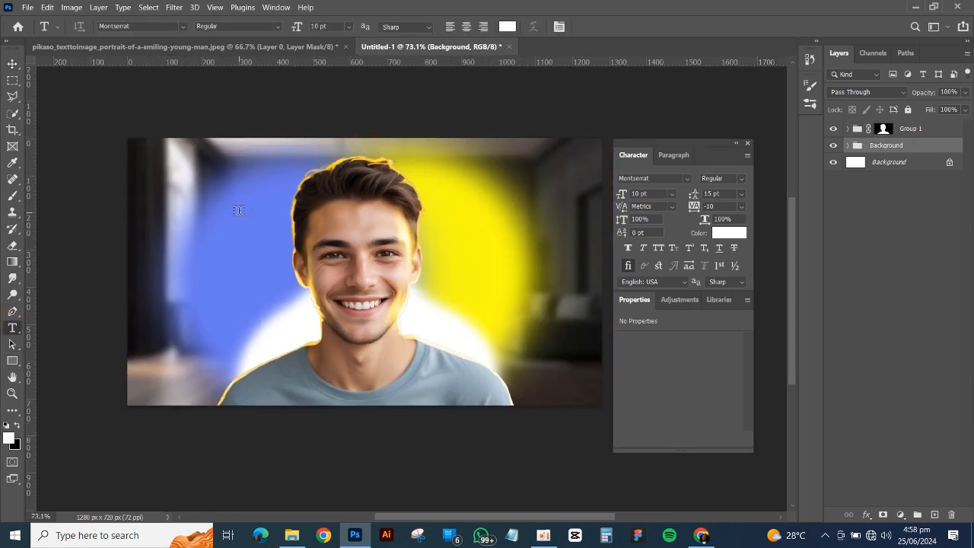
{"action": "left_click", "coordinate": [239, 211]}
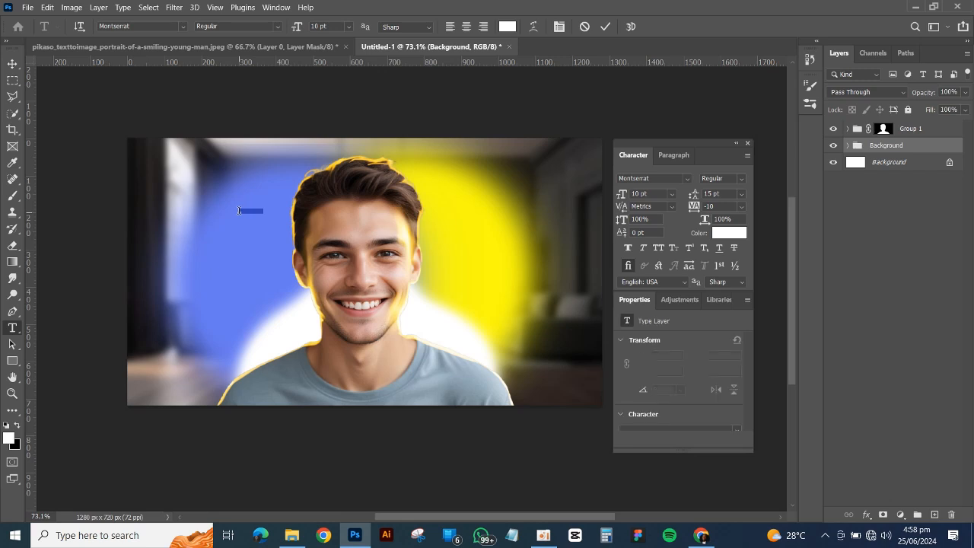
{"action": "left_click", "coordinate": [605, 27]}
Set the YOUTUBE text size to 200 pt and move the word across the man's hair, starting over the blue glow.
{"action": "left_click", "coordinate": [652, 194]}
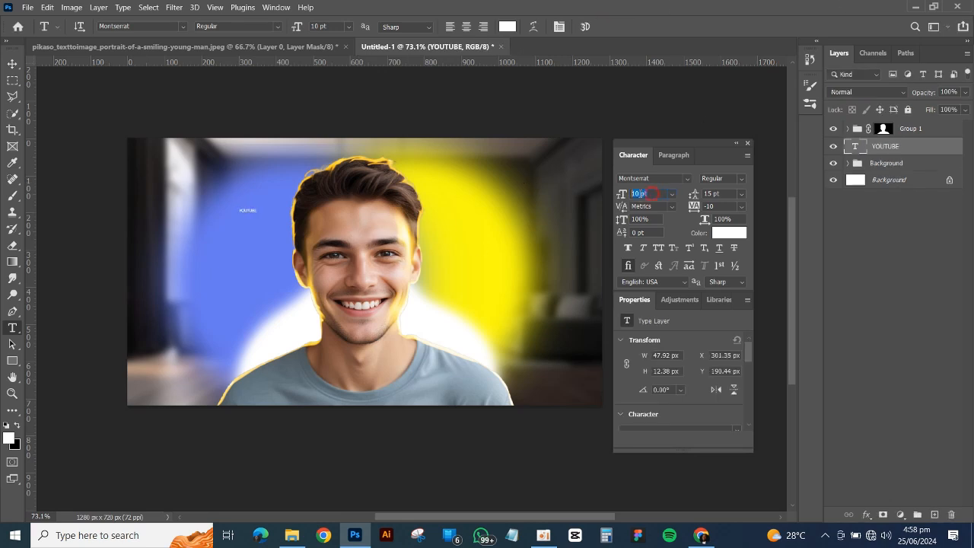
{"action": "type", "text": "9"}
{"action": "key", "text": "Return"}
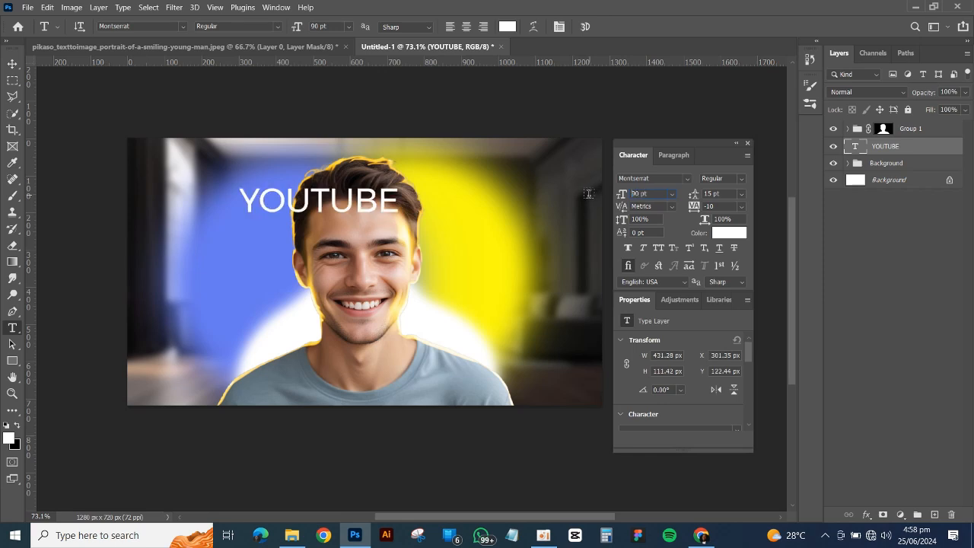
{"action": "type", "text": "200"}
{"action": "key", "text": "Return"}
{"action": "left_click", "coordinate": [11, 64]}
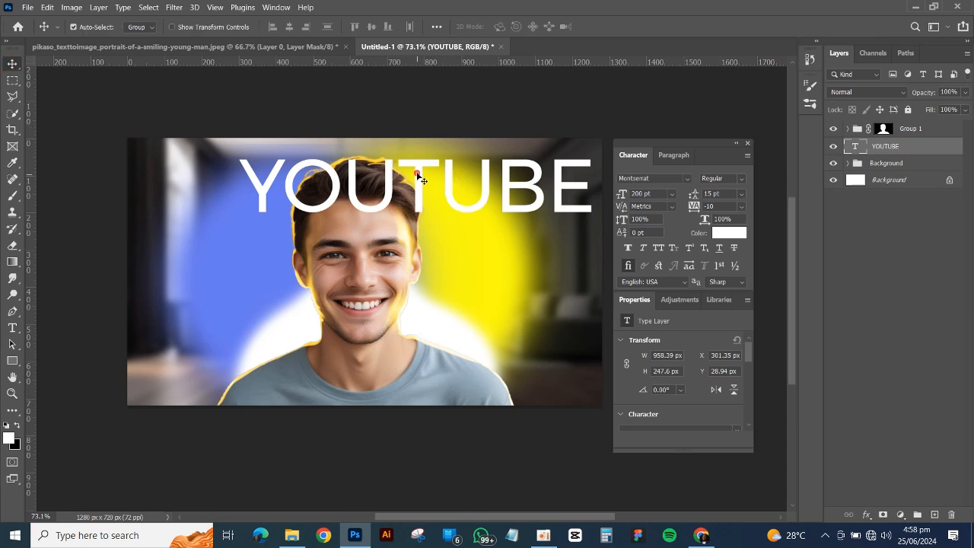
{"action": "left_click_drag", "start_coordinate": [415, 173], "coordinate": [319, 173]}
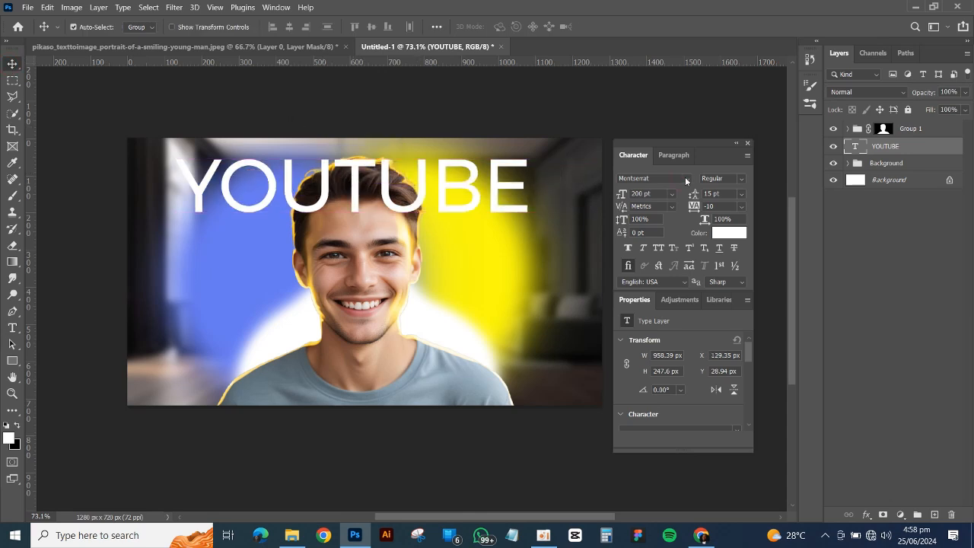
Change the YOUTUBE text's font to Harabara Mais Demo.
{"action": "left_click", "coordinate": [686, 179]}
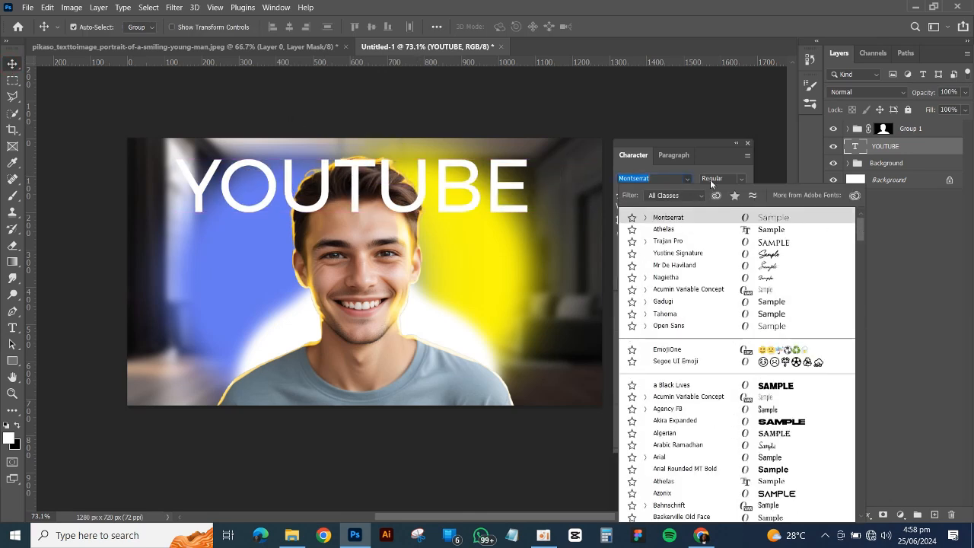
{"action": "type", "text": "HA"}
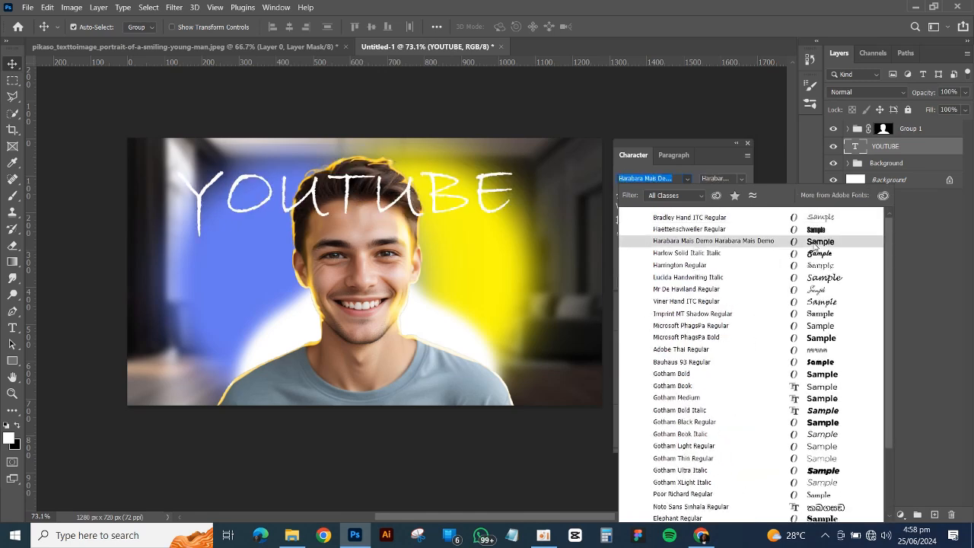
{"action": "left_click", "coordinate": [813, 242]}
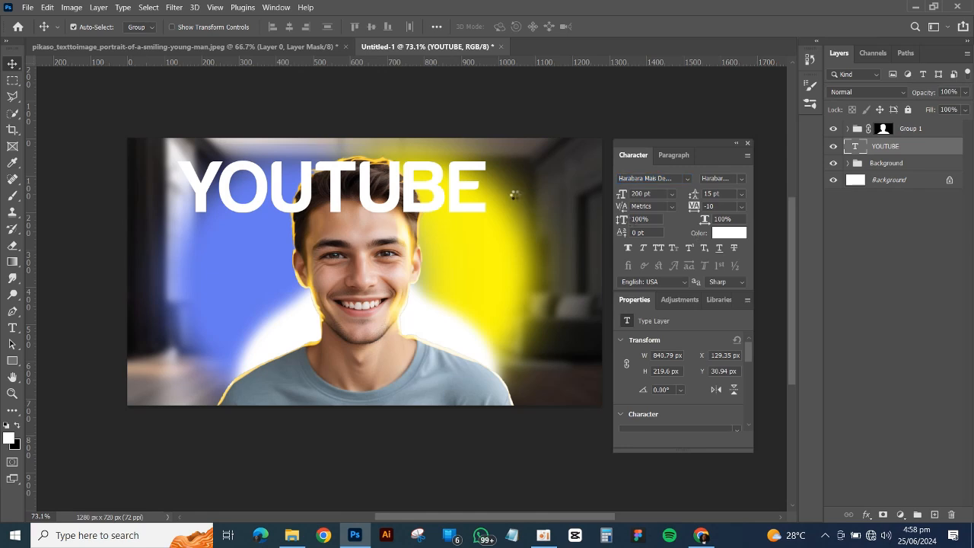
{"action": "key", "text": "ctrl+bracketleft"}
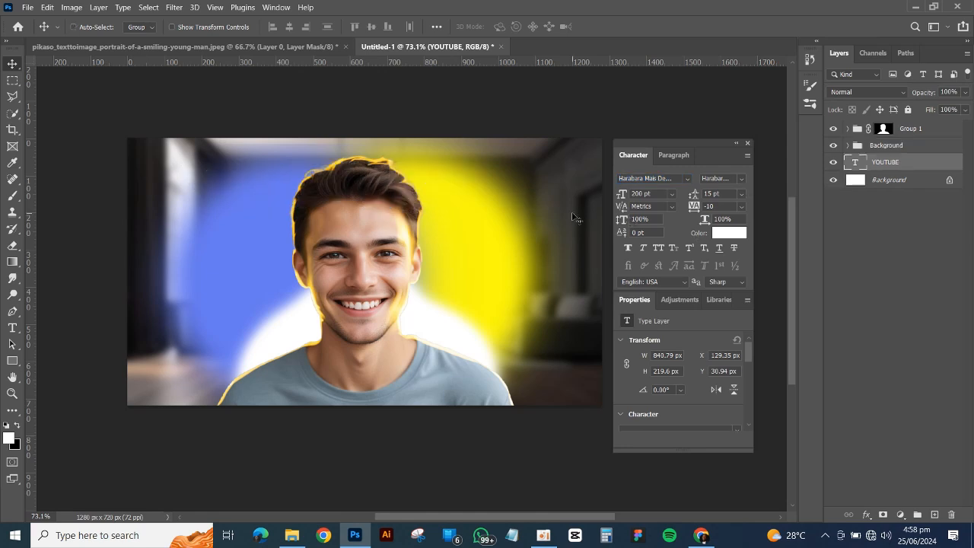
{"action": "key", "text": "ctrl+bracketright"}
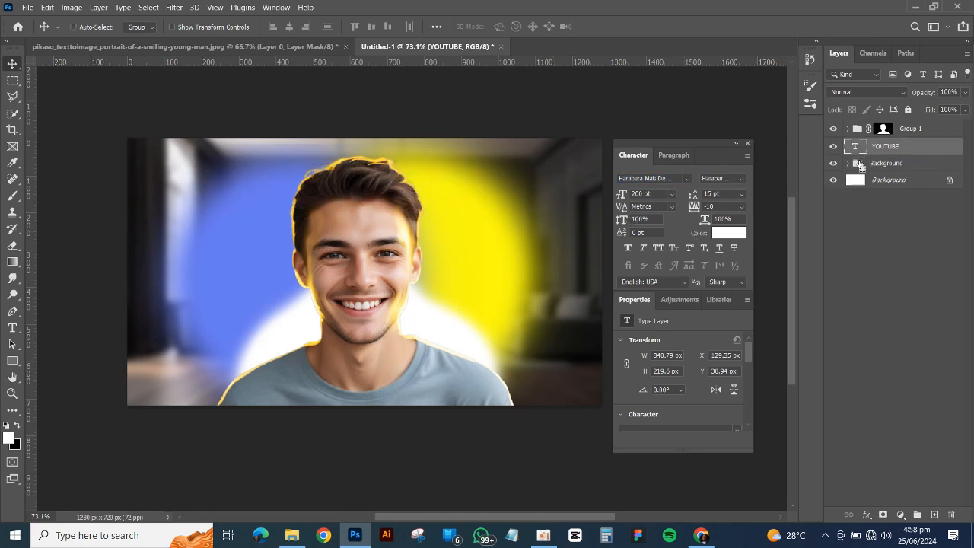
{"action": "left_click", "coordinate": [848, 128]}
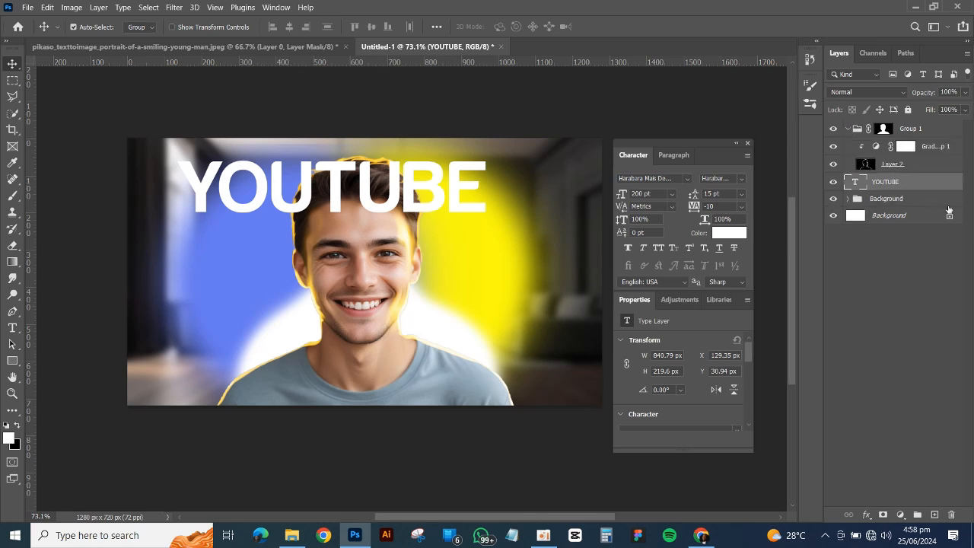
{"action": "key", "text": "ctrl+bracketright"}
{"action": "key", "text": "ctrl+bracketright"}
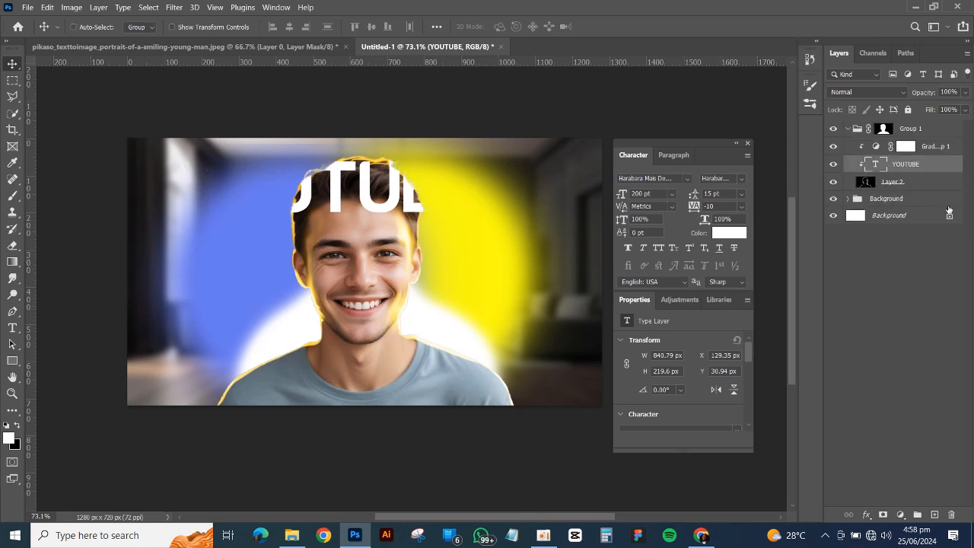
{"action": "key", "text": "ctrl+bracketleft"}
{"action": "key", "text": "ctrl+bracketleft"}
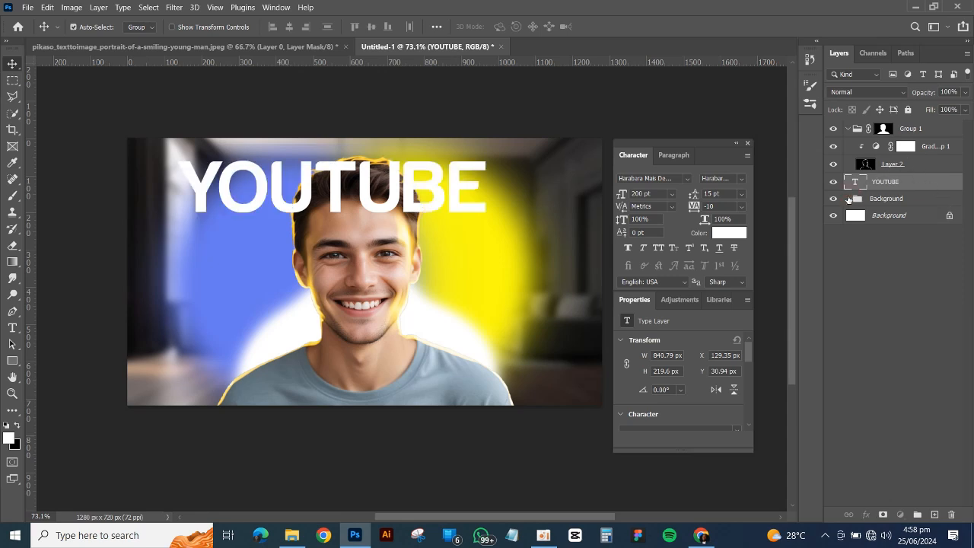
Move the YOUTUBE layer into the Background group, directly beneath the man's layer.
{"action": "left_click", "coordinate": [850, 199]}
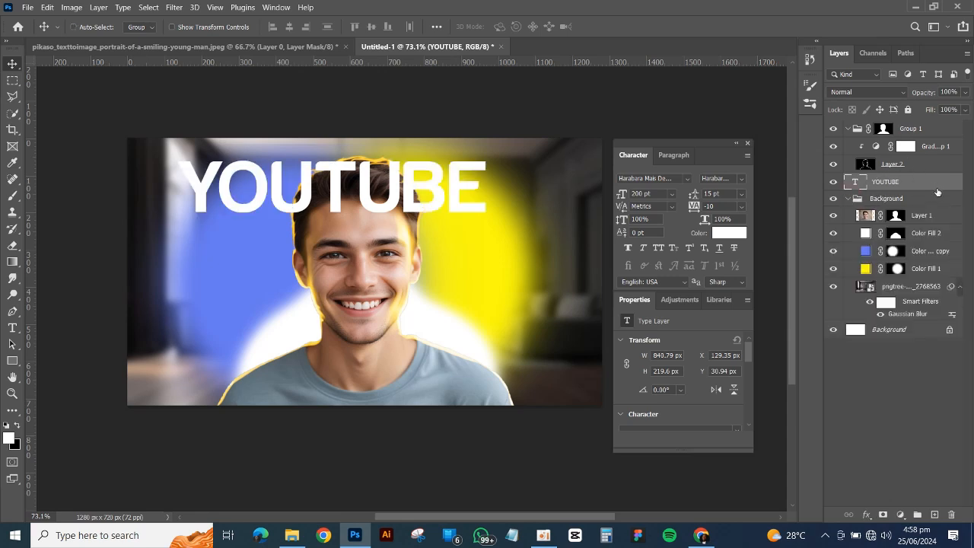
{"action": "key", "text": "ctrl+bracketleft"}
{"action": "key", "text": "ctrl+bracketleft"}
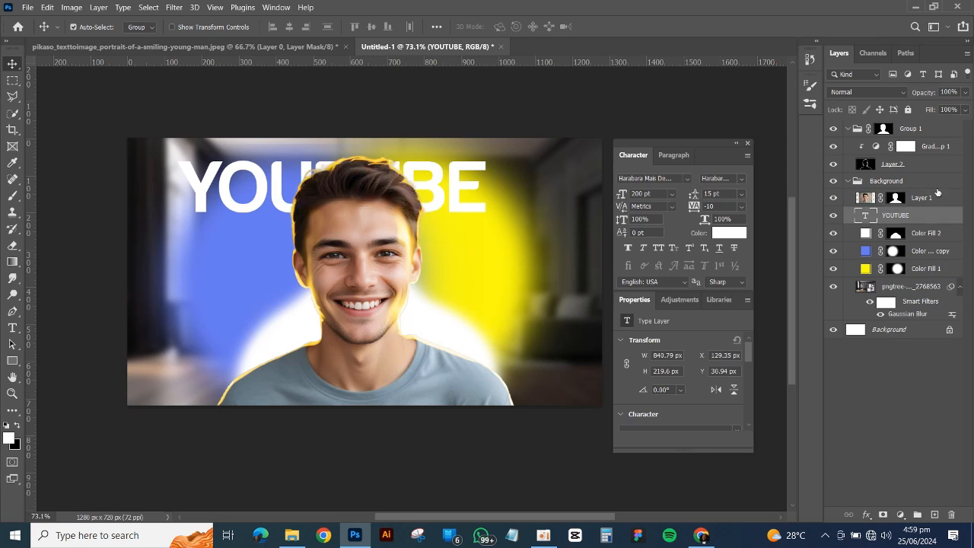
Enlarge the YOUTUBE title to about 265 pt so it spans most of the canvas width behind the man's head.
{"action": "key", "text": "ctrl+t"}
{"action": "left_click_drag", "start_coordinate": [469, 191], "coordinate": [505, 192]}
{"action": "left_click_drag", "start_coordinate": [523, 160], "coordinate": [570, 142]}
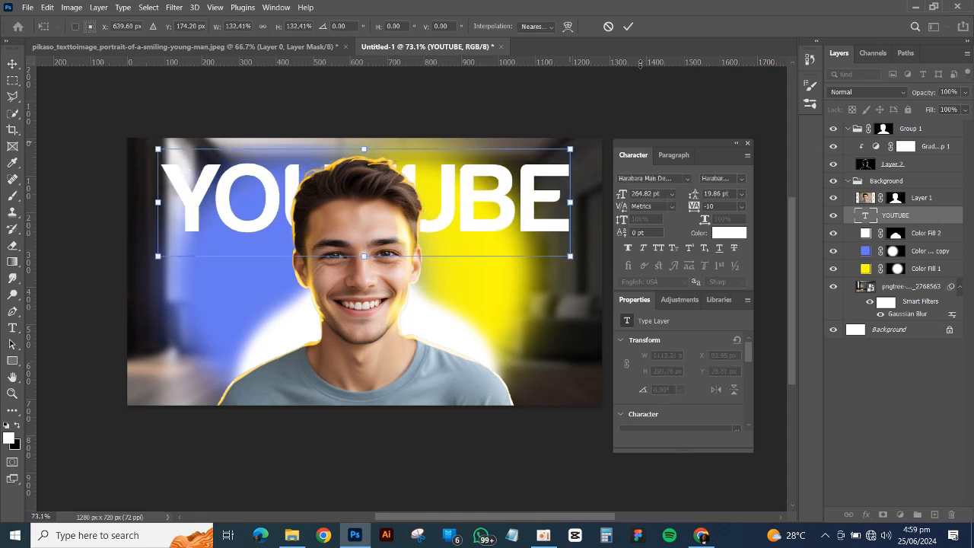
{"action": "left_click", "coordinate": [628, 27]}
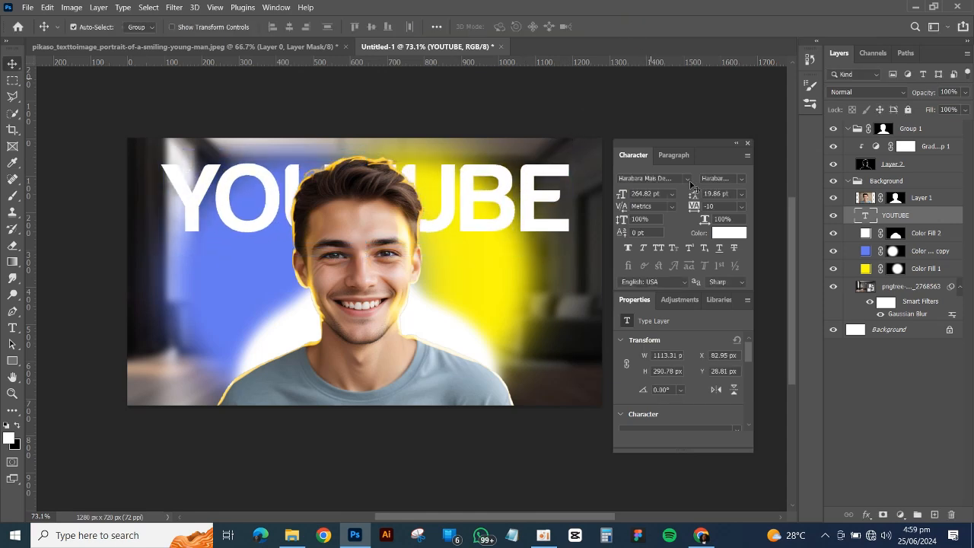
Duplicate the YOUTUBE text layer and scale the copy to about 56%, placing it below the title over the blue glow.
{"action": "key", "text": "ctrl+j"}
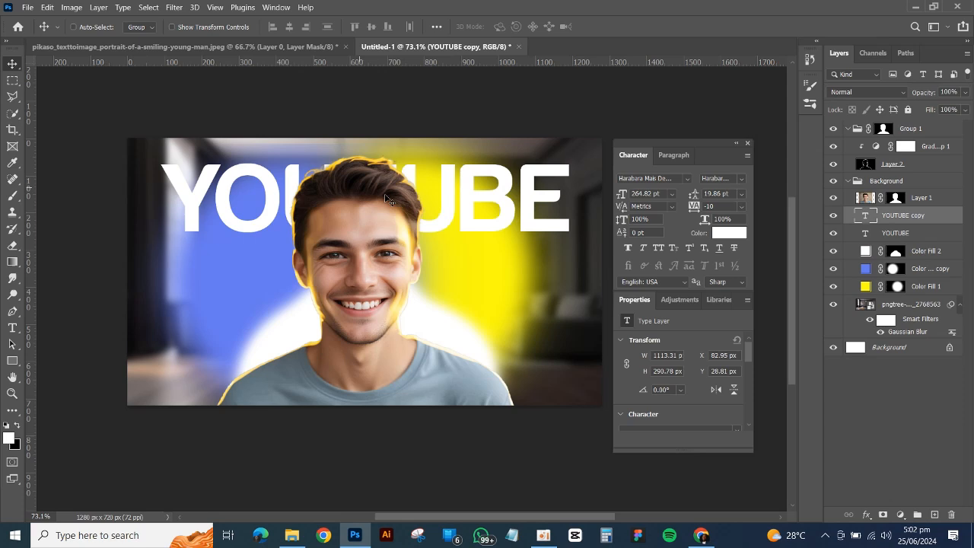
{"action": "key", "text": "ctrl+t"}
{"action": "left_click_drag", "start_coordinate": [567, 149], "coordinate": [369, 278]}
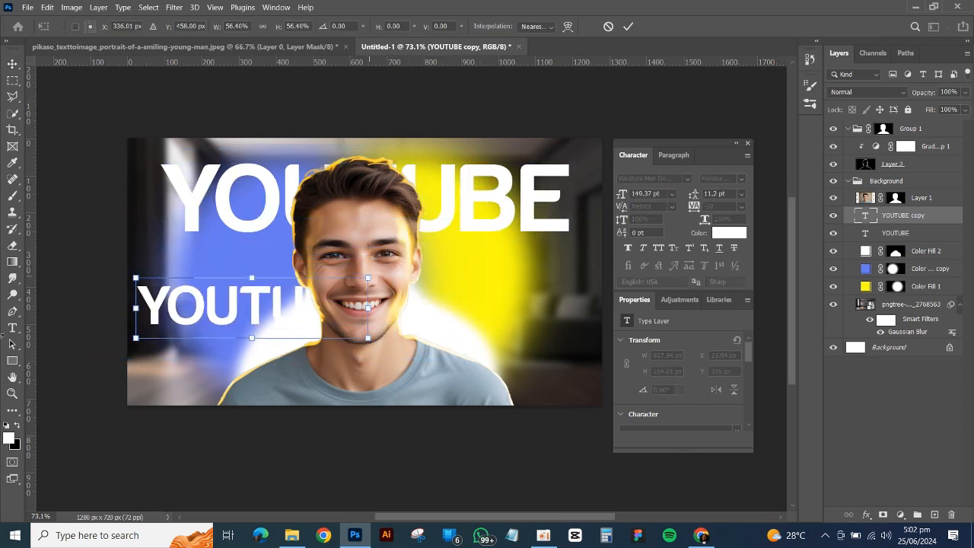
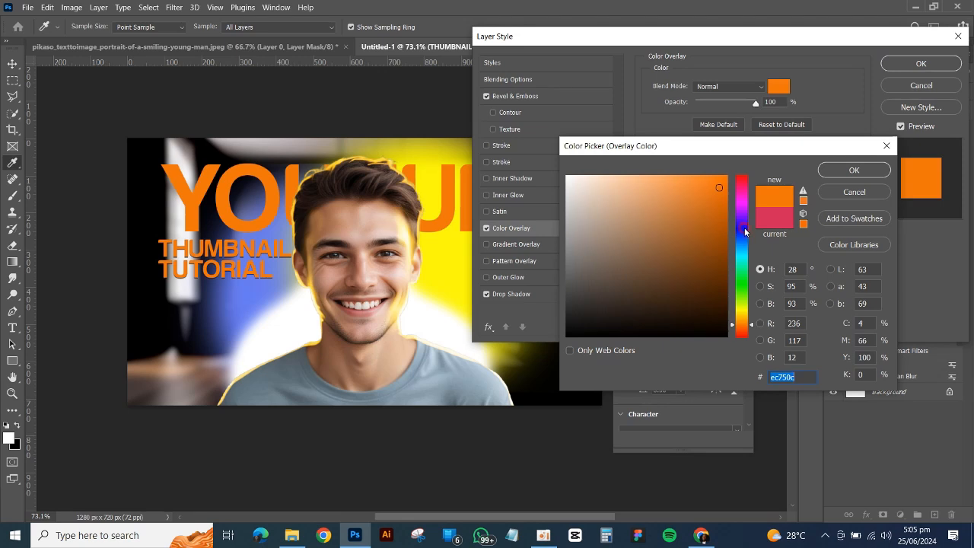
Set the THUMBNAIL TUTORIAL text's colour overlay to cyan 0cdaec.
{"action": "left_click", "coordinate": [745, 228]}
{"action": "left_click", "coordinate": [669, 177]}
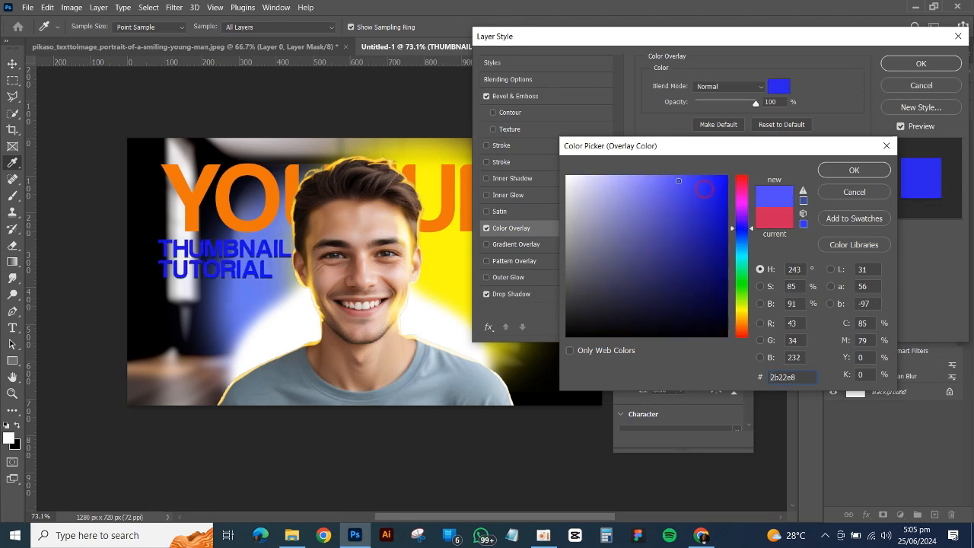
{"action": "left_click", "coordinate": [274, 177]}
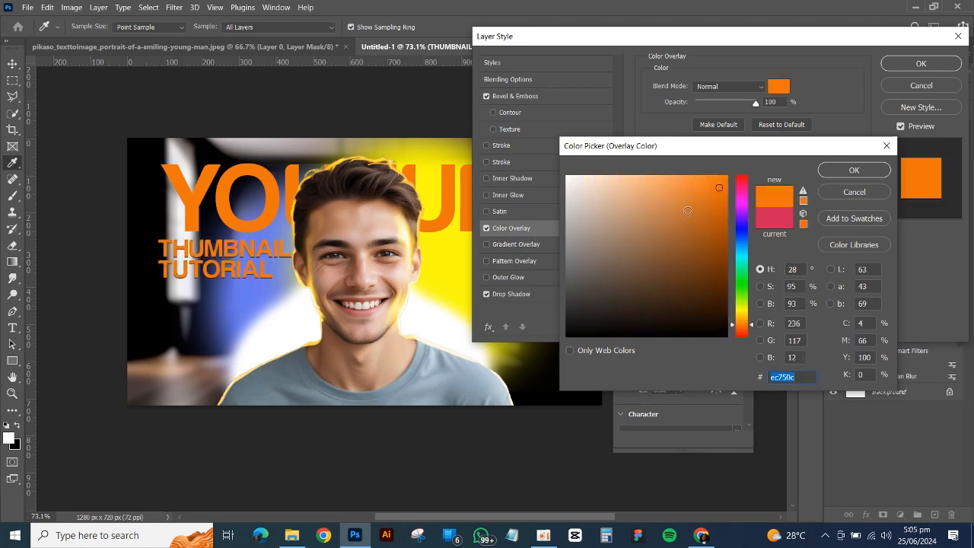
{"action": "left_click", "coordinate": [744, 257]}
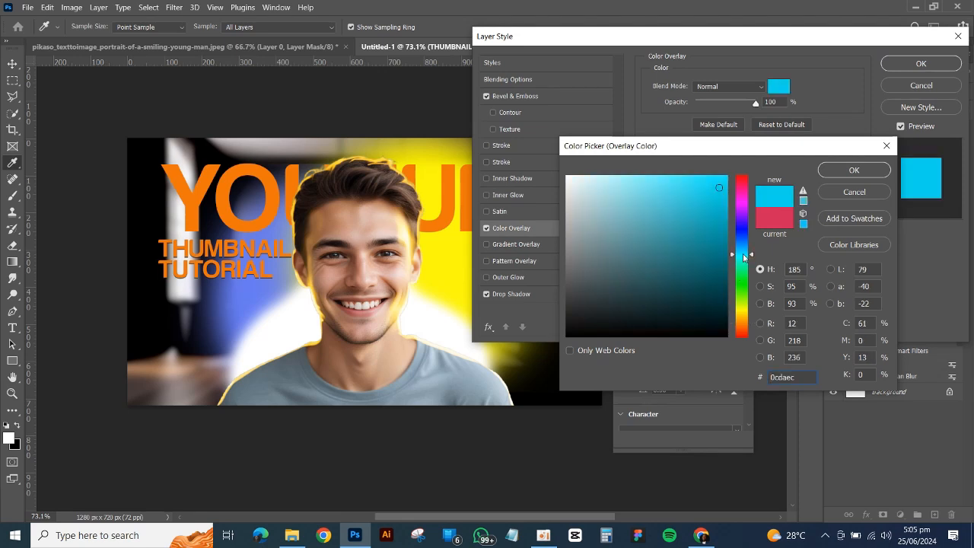
{"action": "left_click", "coordinate": [844, 169]}
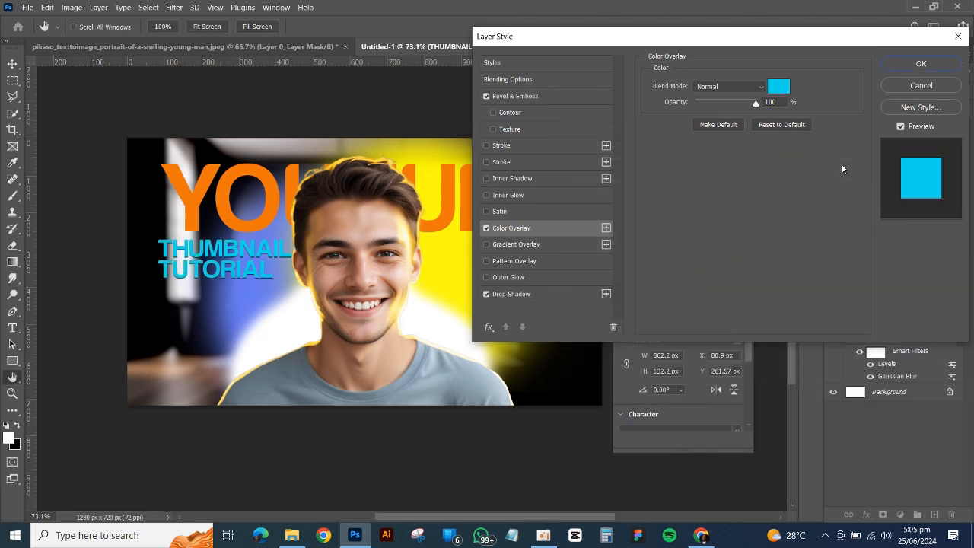
Turn on the bevel contour and add a white 5 px outside stroke at 17% opacity to the THUMBNAIL TUTORIAL text.
{"action": "left_click", "coordinate": [494, 113]}
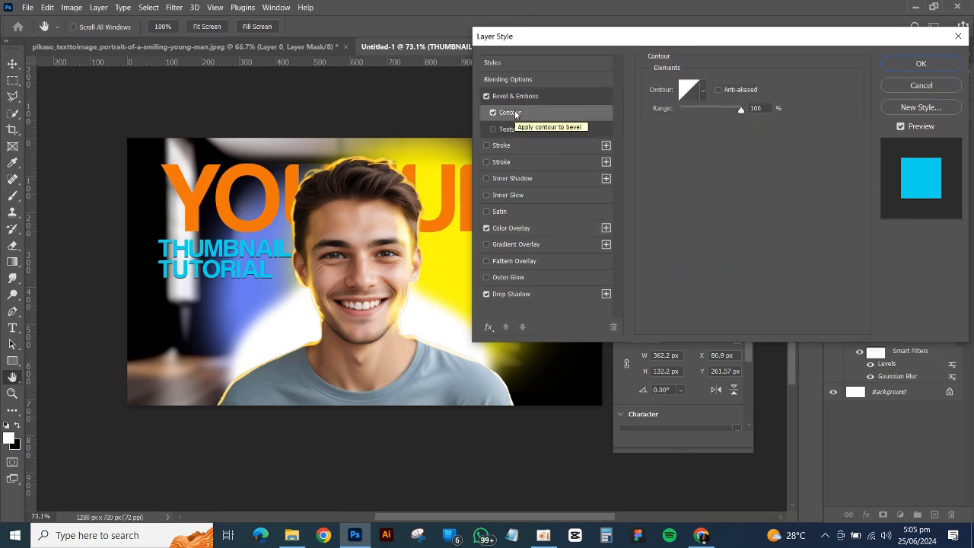
{"action": "left_click", "coordinate": [487, 162]}
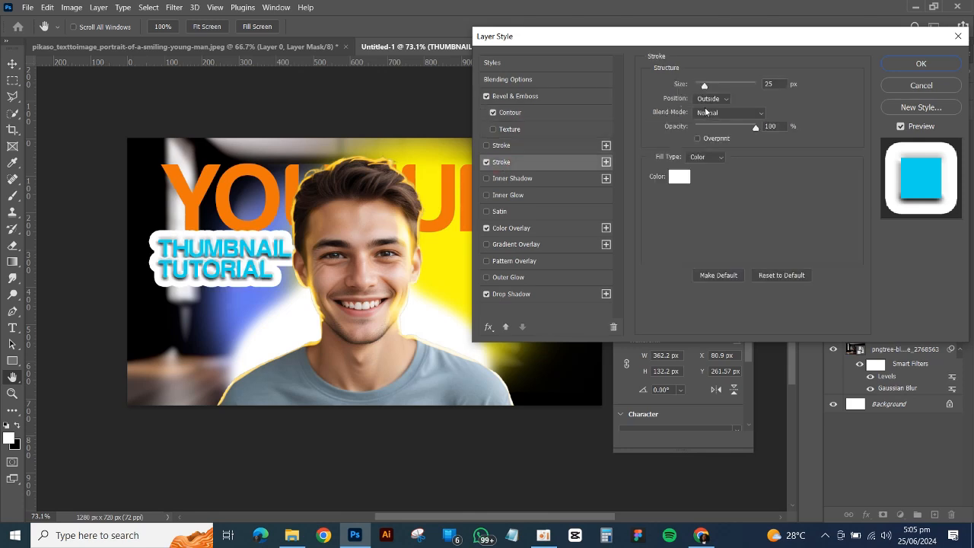
{"action": "left_click", "coordinate": [705, 126]}
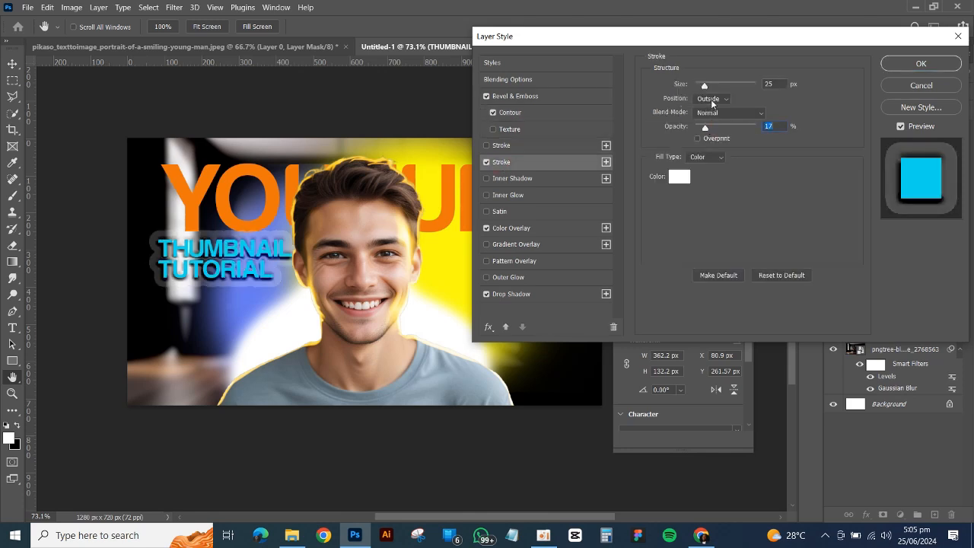
{"action": "left_click_drag", "start_coordinate": [704, 85], "coordinate": [698, 84]}
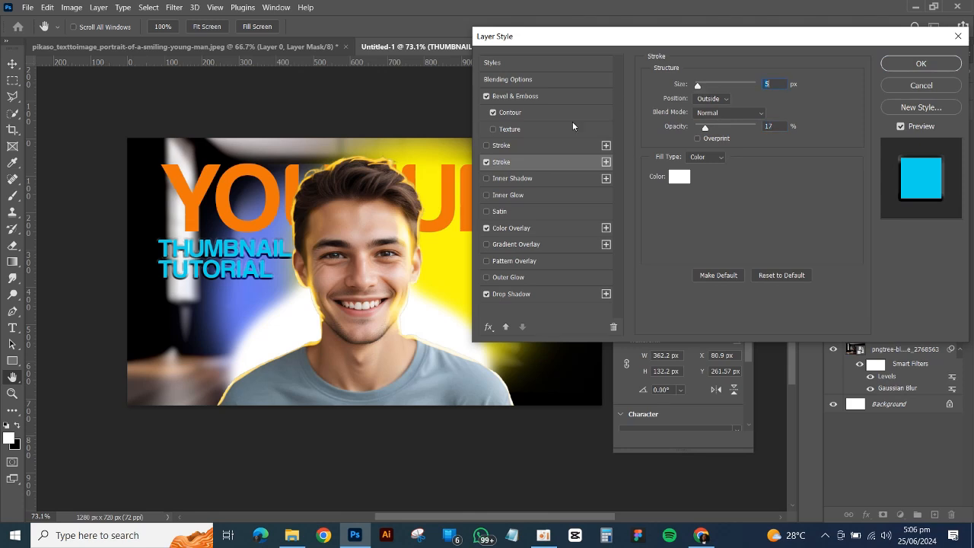
Turn off the bevel's Contour option and apply the layer style to the THUMBNAIL TUTORIAL text.
{"action": "left_click", "coordinate": [510, 114]}
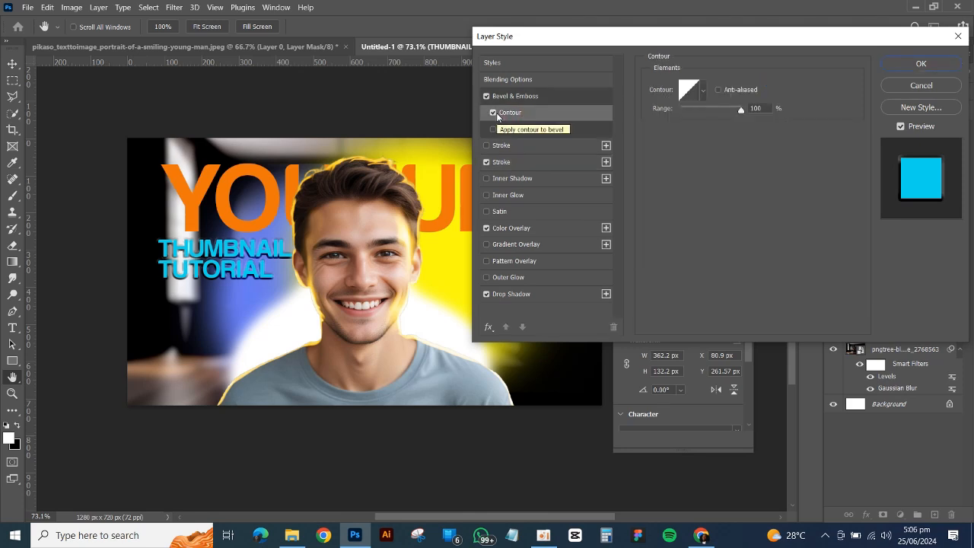
{"action": "left_click", "coordinate": [497, 115]}
{"action": "left_click", "coordinate": [498, 115]}
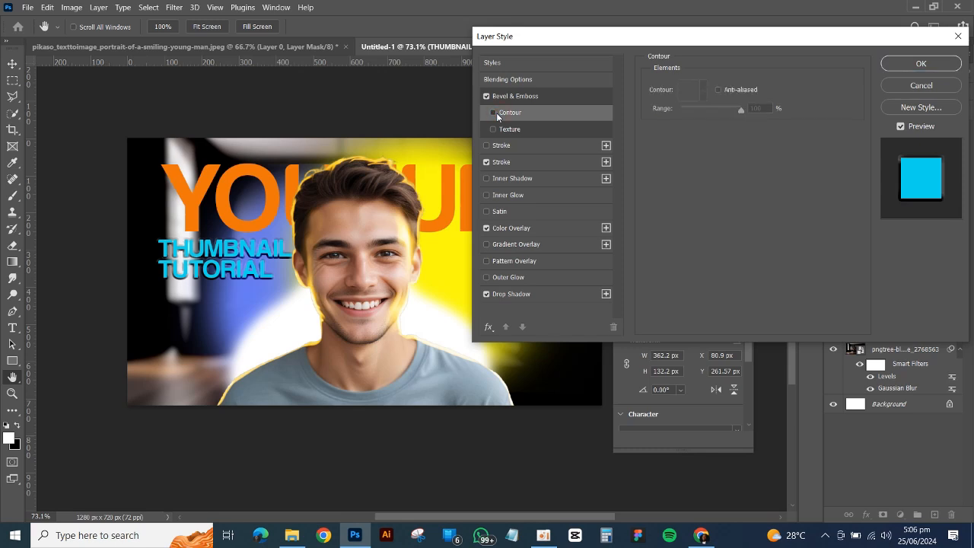
{"action": "left_click", "coordinate": [497, 116]}
{"action": "left_click", "coordinate": [901, 64]}
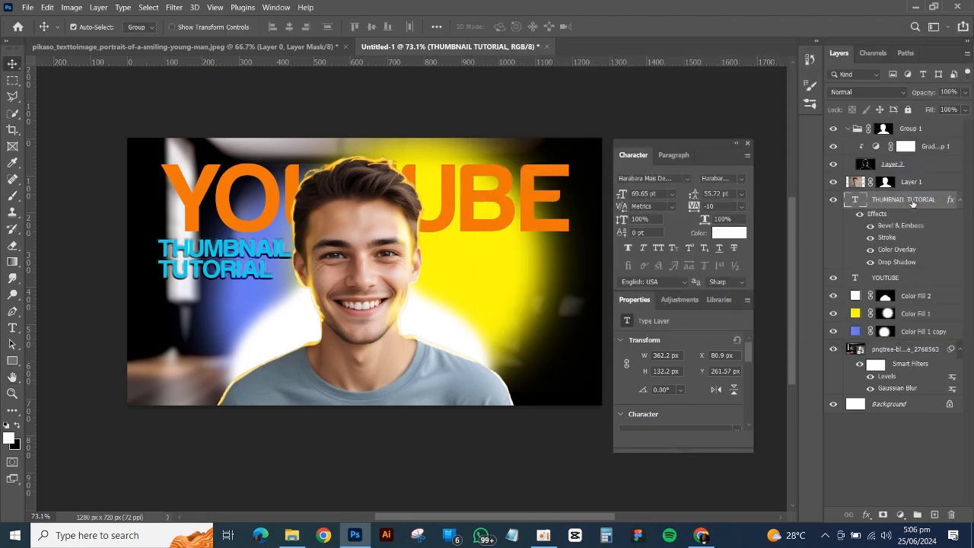
Copy the layer style from the THUMBNAIL TUTORIAL layer and paste it onto the YOUTUBE layer.
{"action": "right_click", "coordinate": [921, 201]}
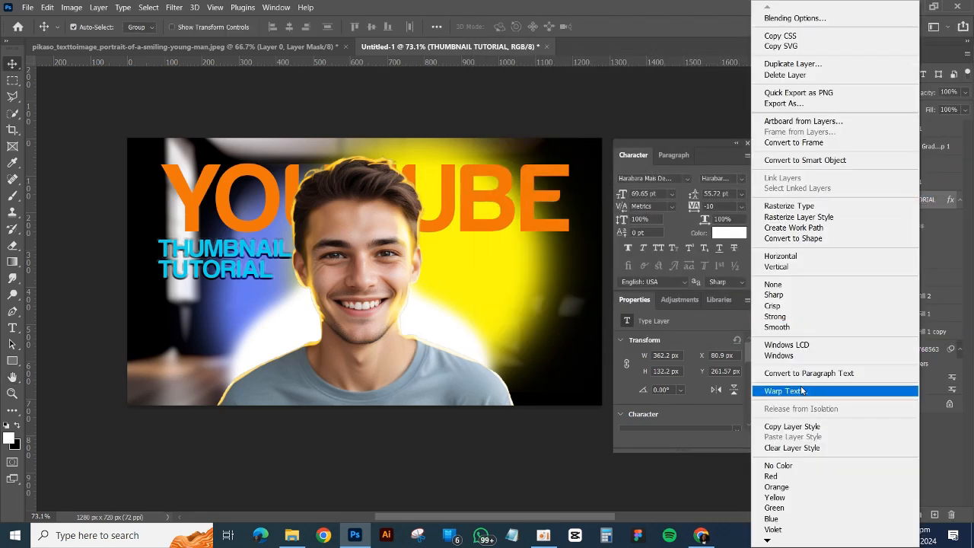
{"action": "left_click", "coordinate": [795, 426]}
{"action": "right_click", "coordinate": [884, 280]}
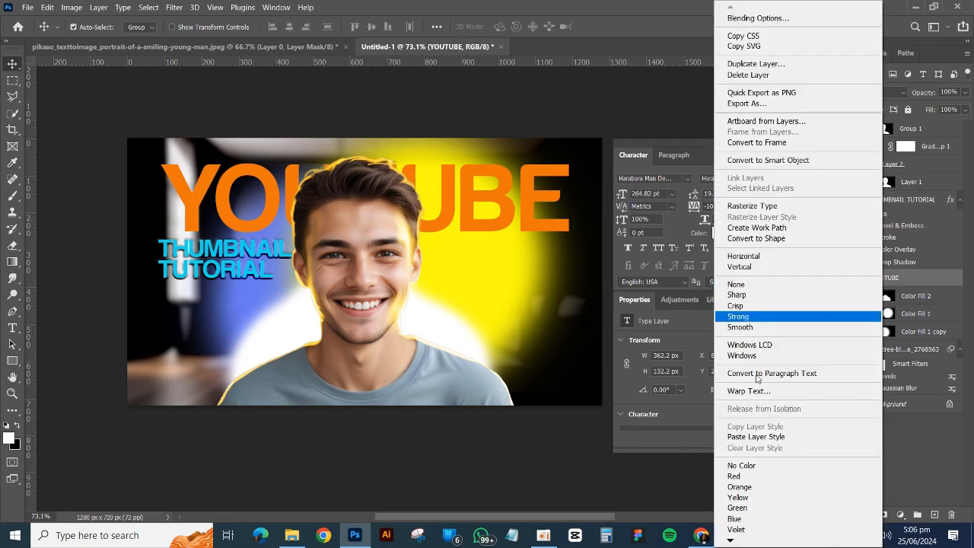
{"action": "left_click", "coordinate": [761, 433]}
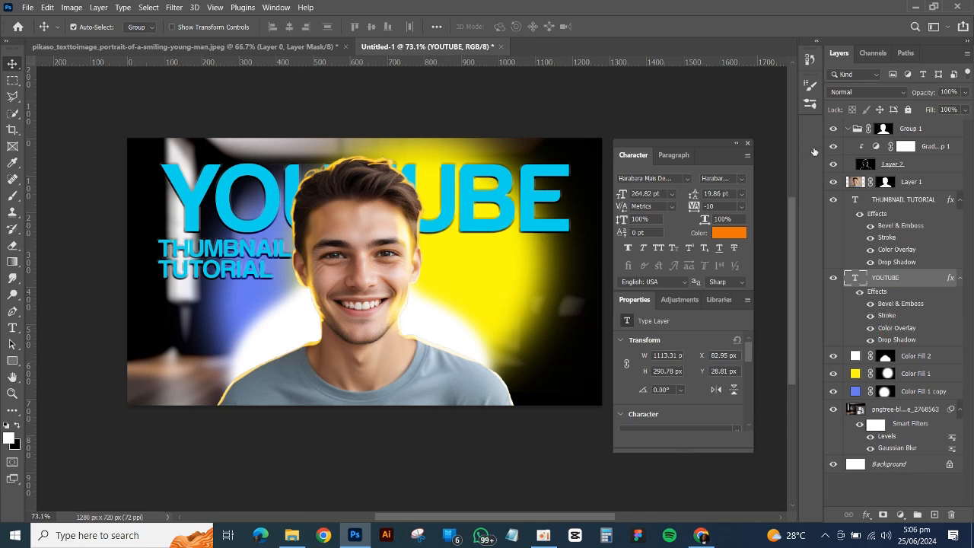
Set the YOUTUBE title's colour overlay to orange f88509 and apply the layer style.
{"action": "double_click", "coordinate": [897, 327]}
{"action": "left_click", "coordinate": [778, 86]}
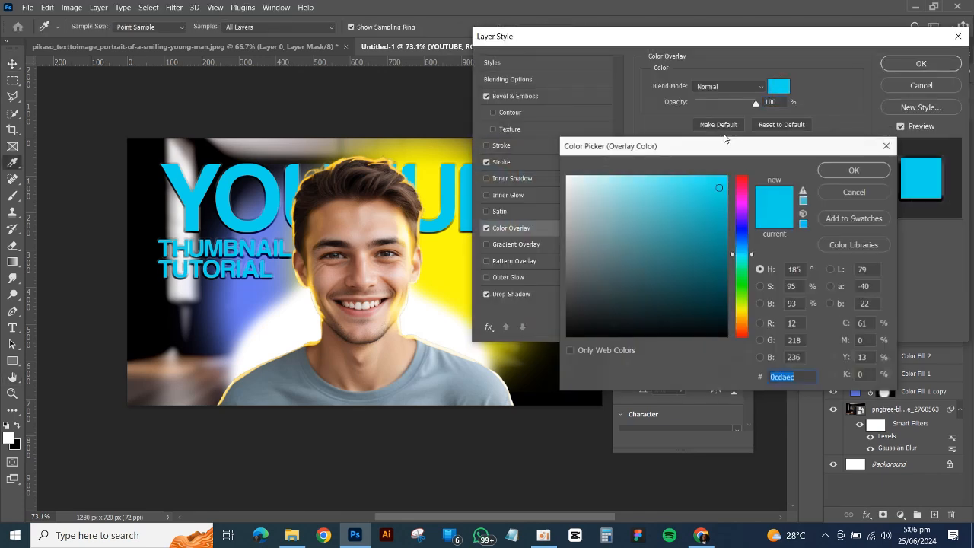
{"action": "type", "text": "f87409"}
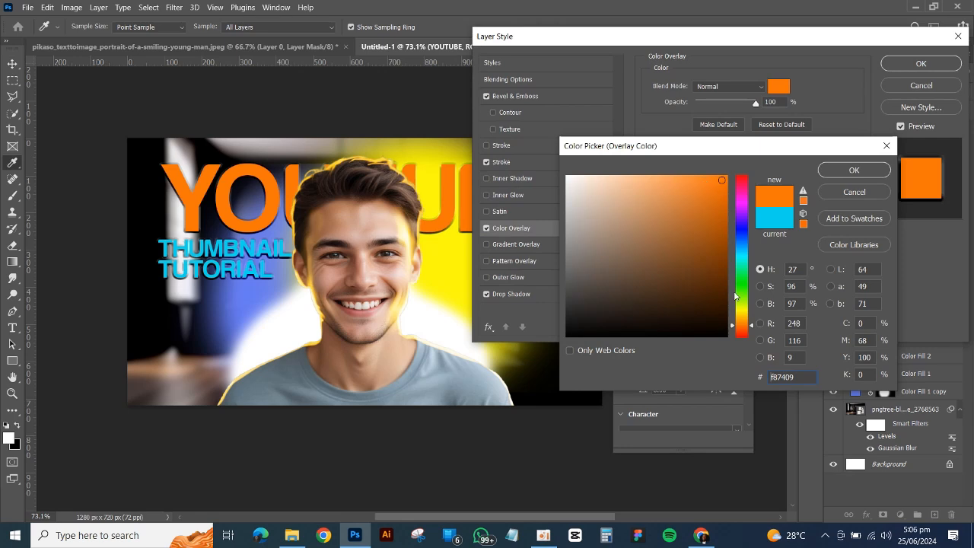
{"action": "left_click", "coordinate": [739, 318]}
{"action": "left_click", "coordinate": [744, 324]}
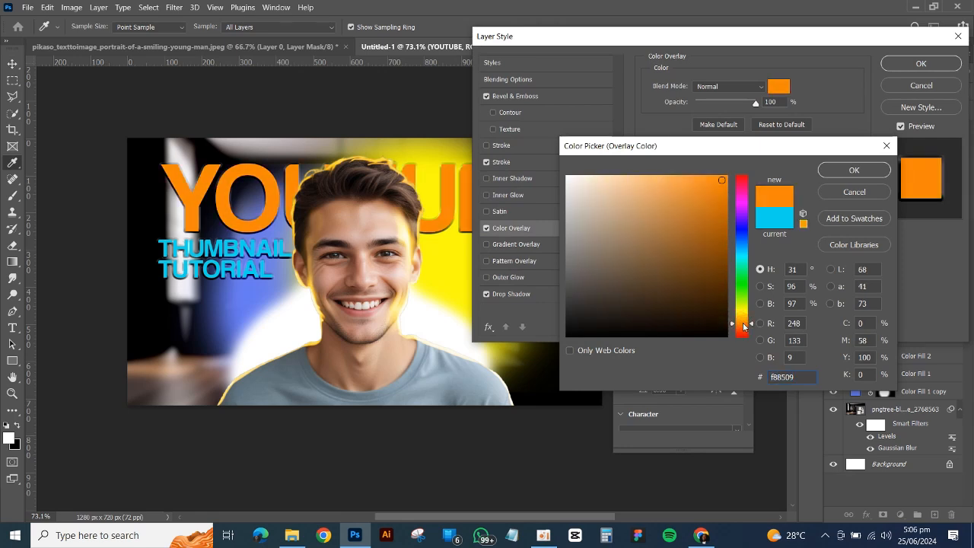
{"action": "left_click", "coordinate": [854, 171]}
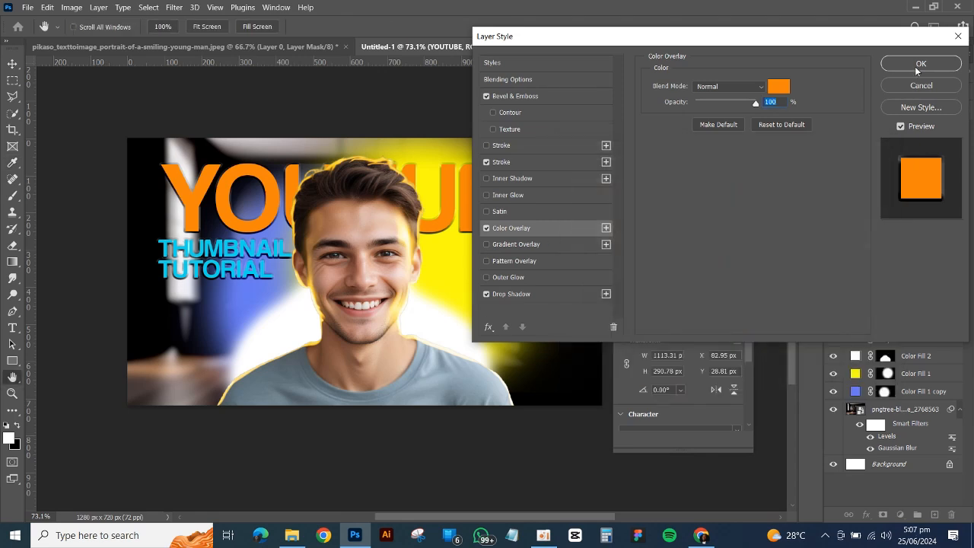
{"action": "left_click", "coordinate": [921, 64]}
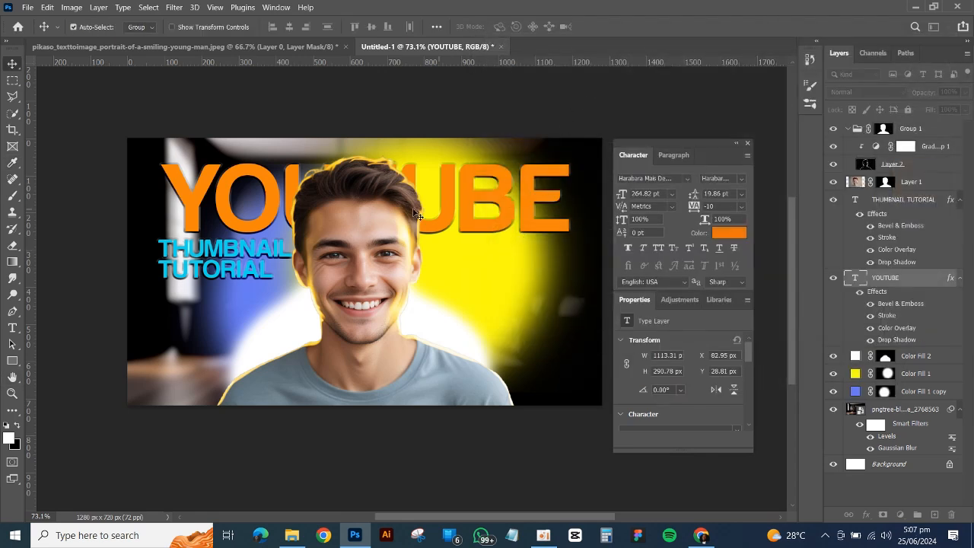
Collapse Group 1 and nudge the THUMBNAIL TUTORIAL text slightly down and to the right, to about X 89 px, Y 267 px.
{"action": "left_click", "coordinate": [386, 225]}
{"action": "left_click", "coordinate": [847, 129]}
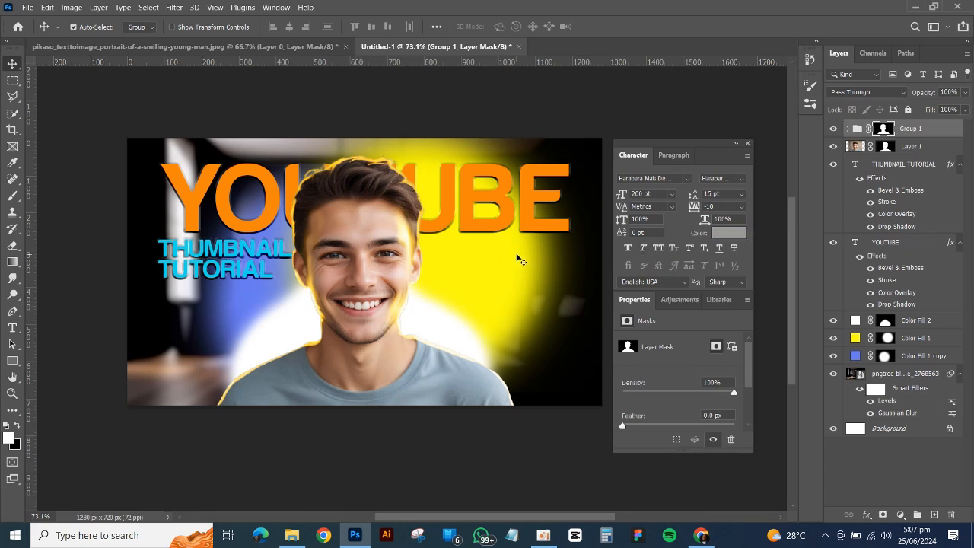
{"action": "left_click_drag", "start_coordinate": [220, 259], "coordinate": [223, 261]}
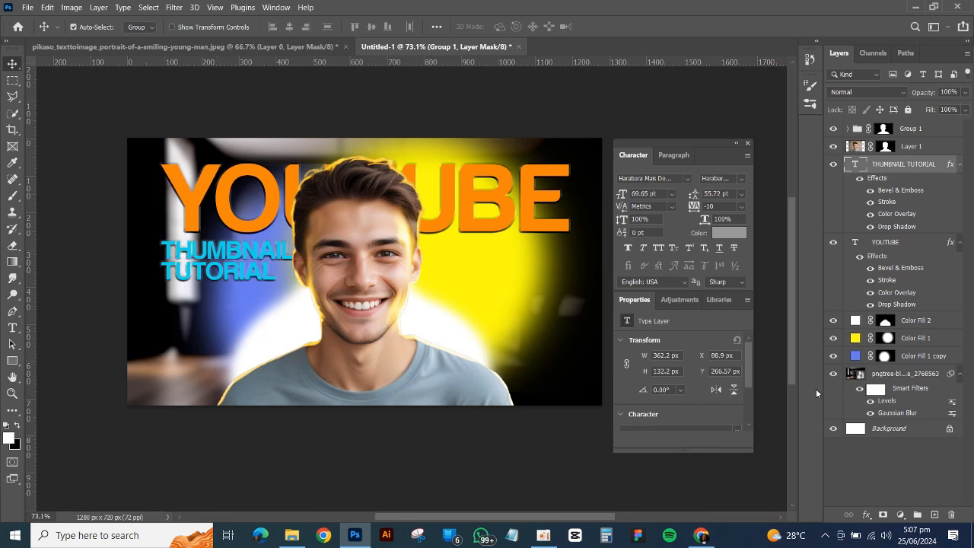
Flip the blurred living room background image horizontally with Free Transform.
{"action": "left_click", "coordinate": [900, 363]}
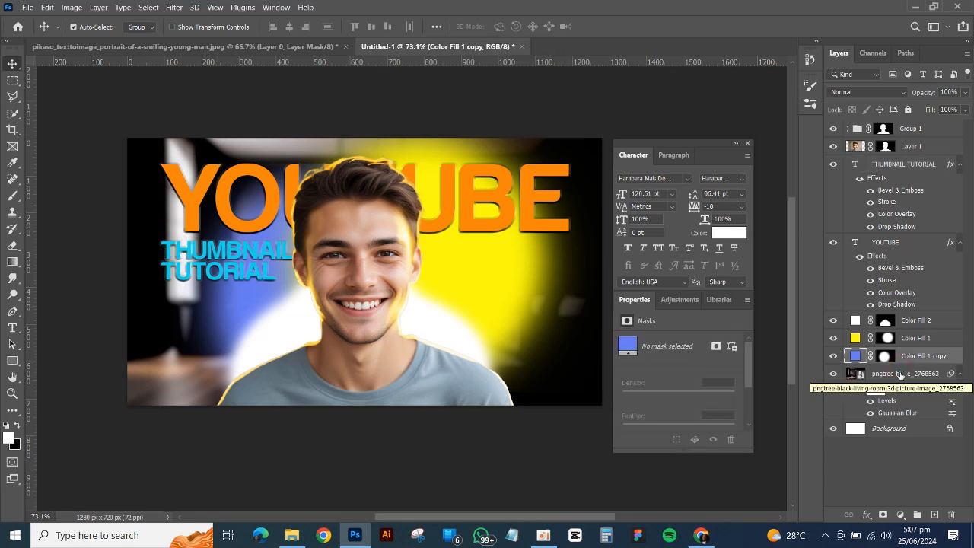
{"action": "left_click", "coordinate": [901, 374]}
{"action": "key", "text": "ctrl+t"}
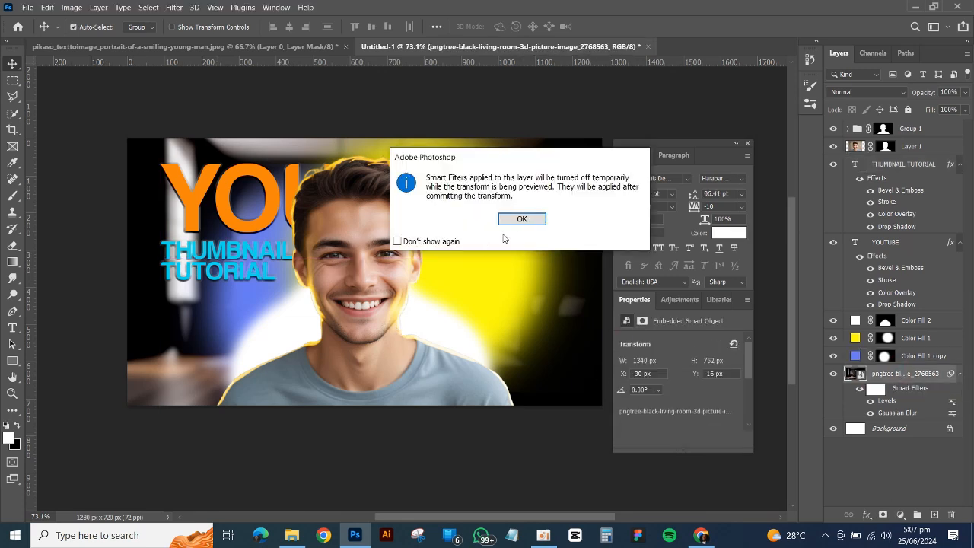
{"action": "left_click", "coordinate": [514, 219]}
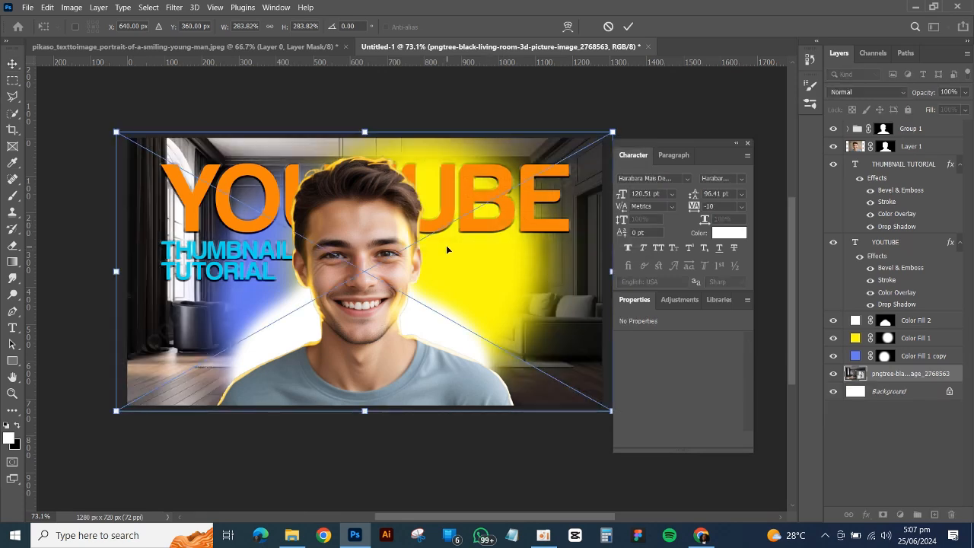
{"action": "right_click", "coordinate": [448, 248]}
{"action": "left_click", "coordinate": [506, 477]}
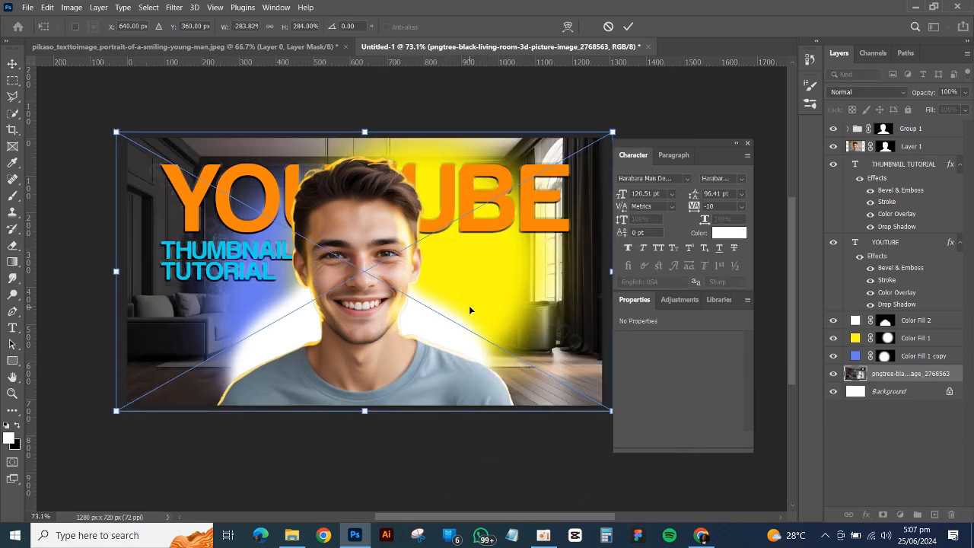
{"action": "left_click", "coordinate": [628, 26]}
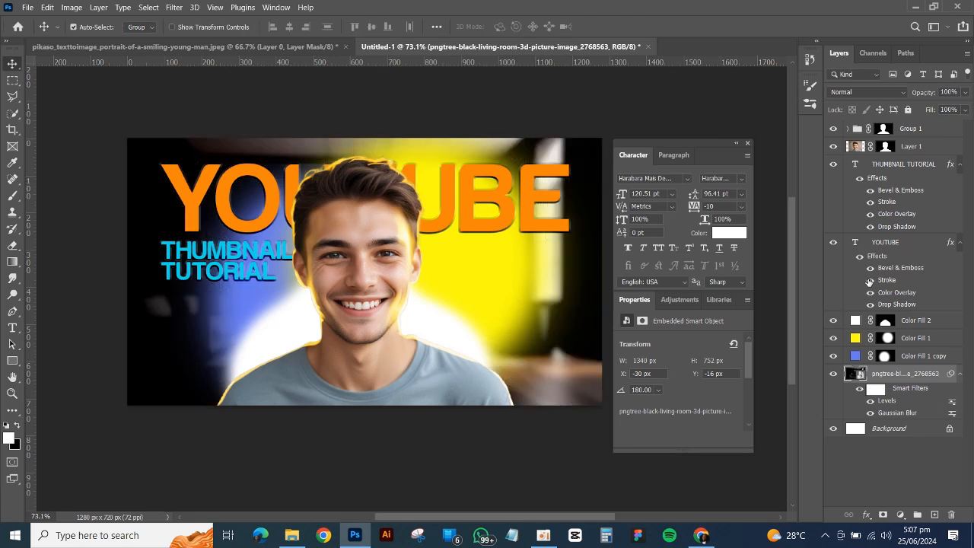
Move the blue glow layer slightly up and to the right, closer behind the man.
{"action": "scroll", "coordinate": [495, 245], "scroll_direction": "down", "scroll_amount": 2}
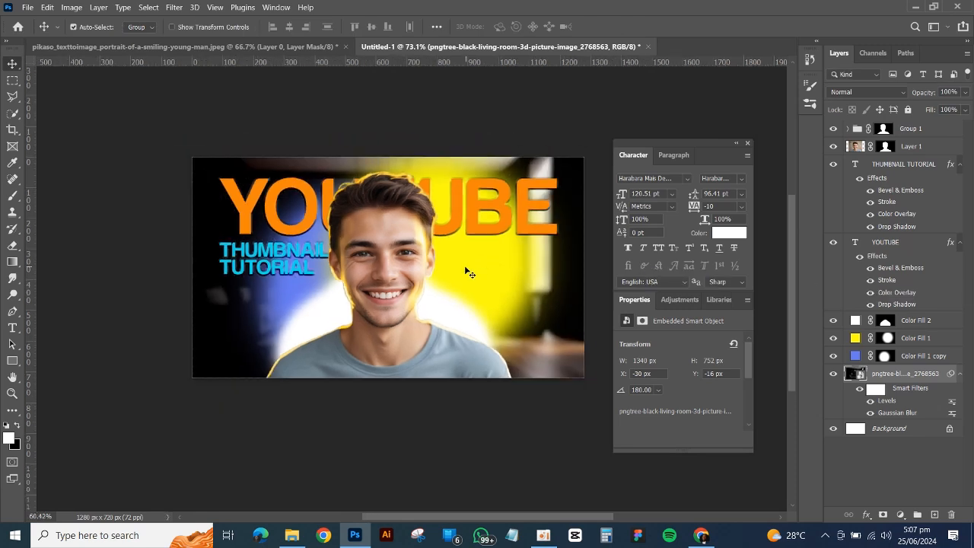
{"action": "left_click", "coordinate": [449, 286]}
{"action": "left_click_drag", "start_coordinate": [283, 298], "coordinate": [308, 276]}
{"action": "scroll", "coordinate": [441, 283], "scroll_direction": "up", "scroll_amount": 2}
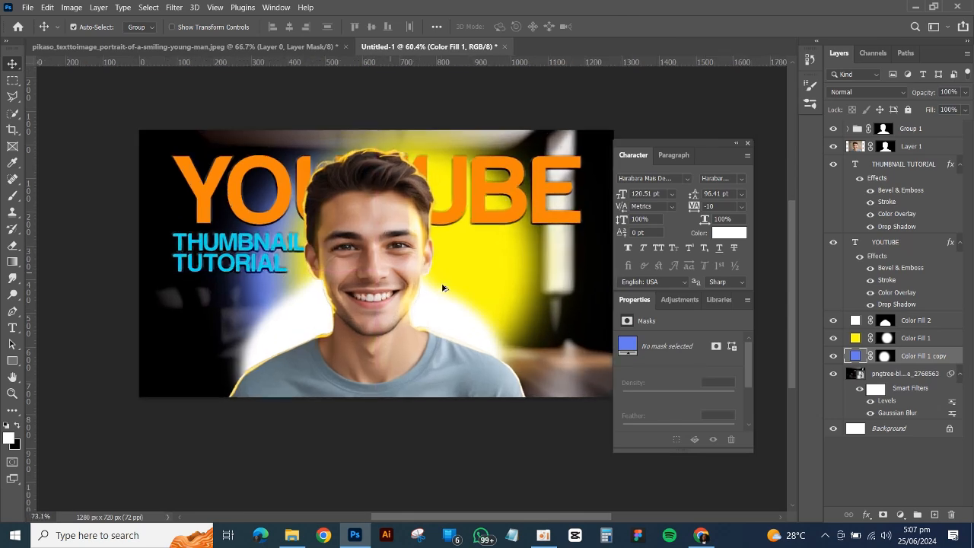
Expand Group 1 and make the rim-light layer, Layer 2, active for painting with the Brush tool.
{"action": "left_click", "coordinate": [449, 316]}
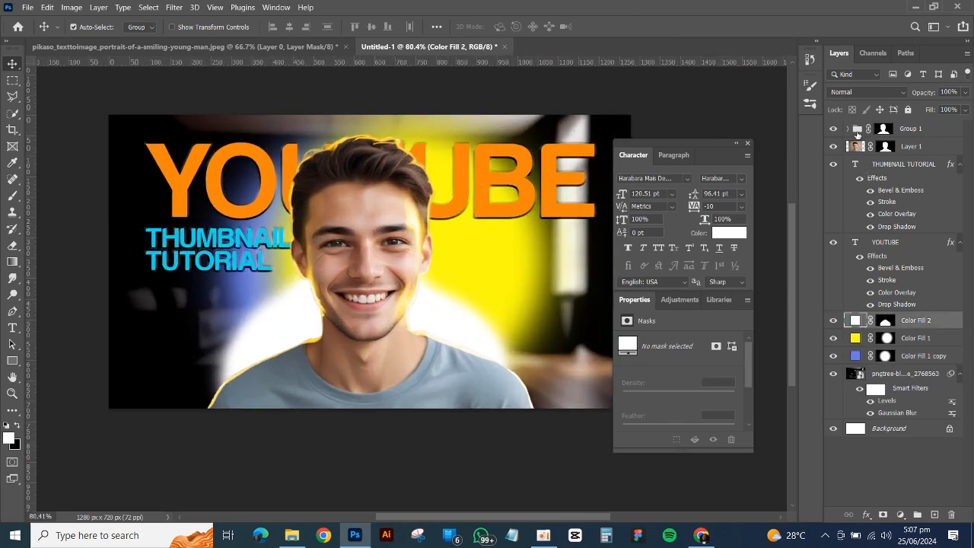
{"action": "left_click", "coordinate": [851, 130]}
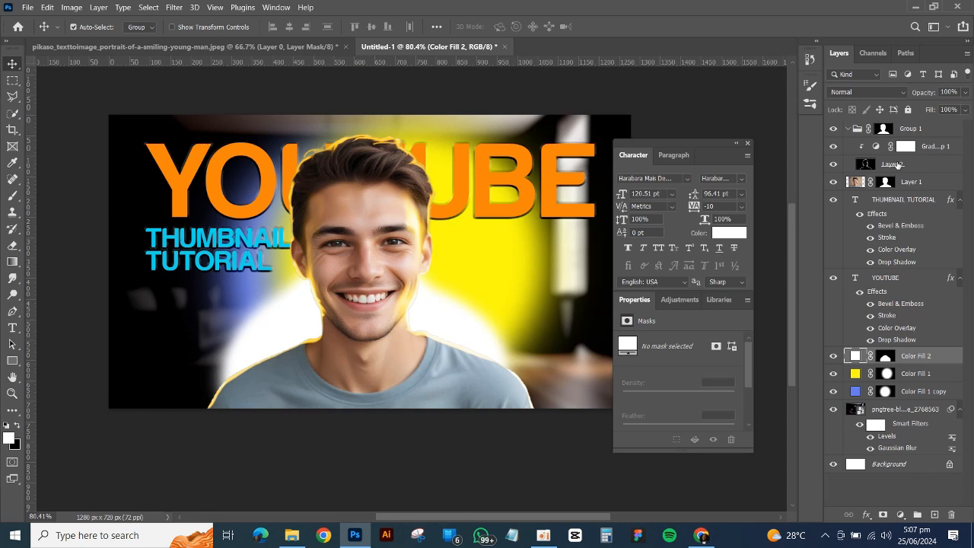
{"action": "left_click", "coordinate": [897, 164]}
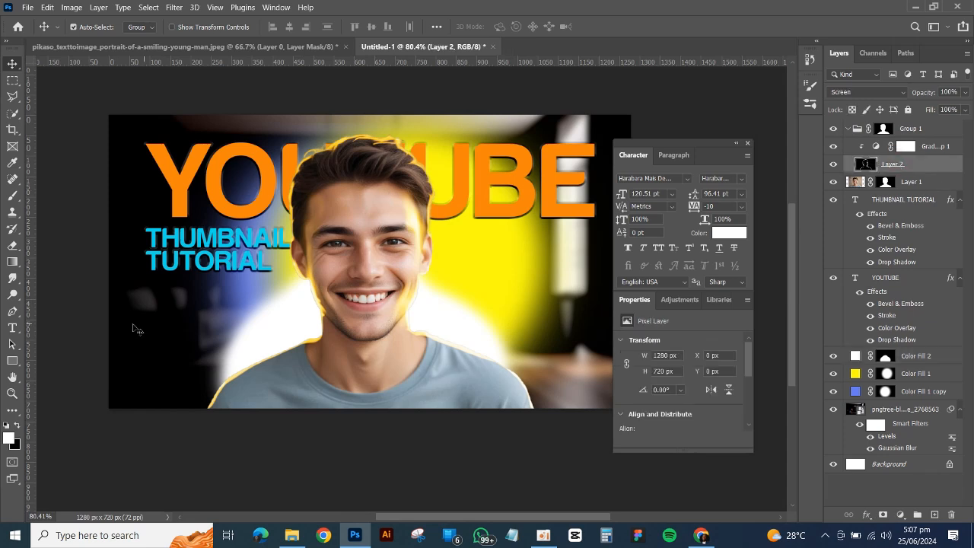
{"action": "key", "text": "b"}
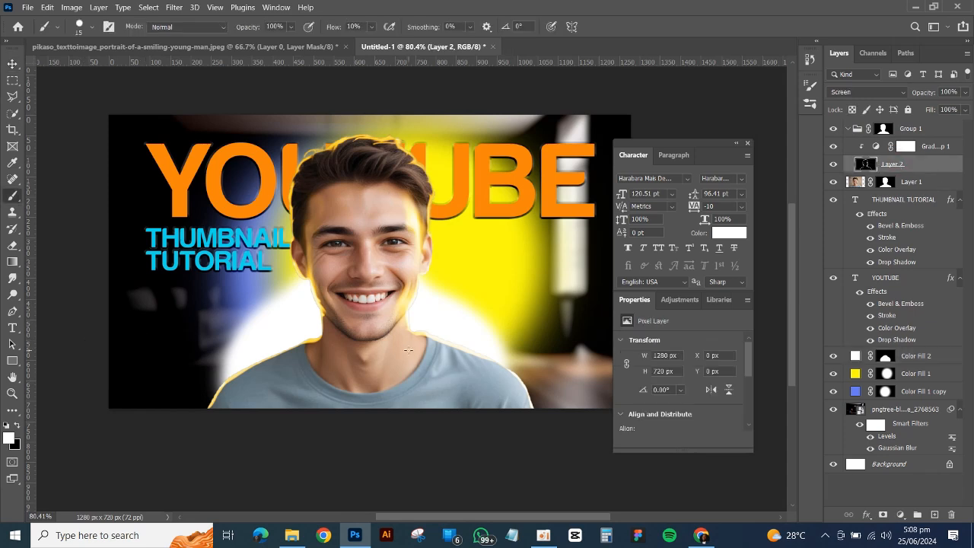
{"action": "right_click", "coordinate": [15, 196]}
{"action": "left_click", "coordinate": [46, 195]}
Try painting white light over the man's shoulder and hair with a hard brush, undoing the strokes.
{"action": "mouse_move", "coordinate": [541, 402]}
{"action": "left_mouse_down"}
{"action": "mouse_move", "coordinate": [506, 364]}
{"action": "mouse_move", "coordinate": [450, 330]}
{"action": "mouse_move", "coordinate": [377, 308]}
{"action": "mouse_move", "coordinate": [389, 316]}
{"action": "left_mouse_up"}
{"action": "key", "text": "ctrl+z"}
{"action": "key", "text": "ctrl+z"}
{"action": "key", "text": "ctrl+z"}
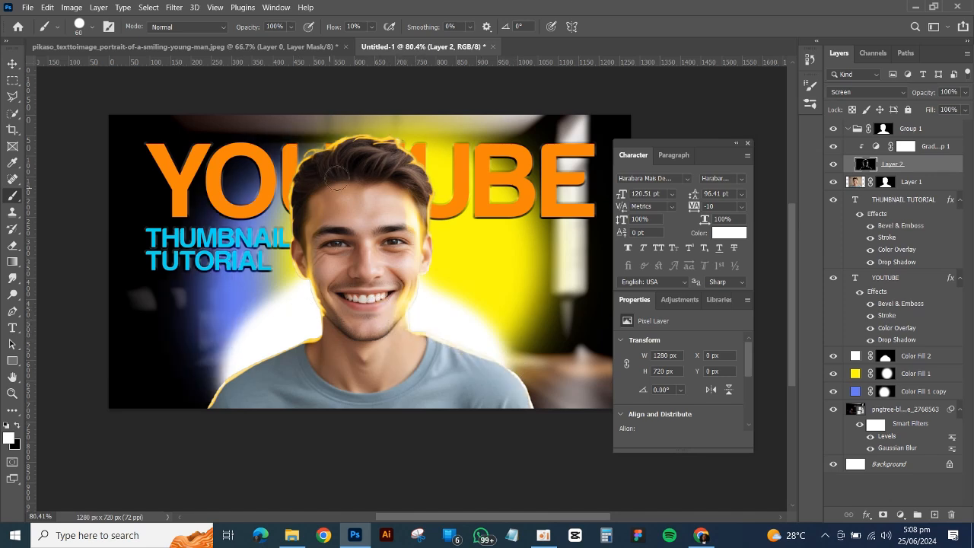
{"action": "left_click_drag", "start_coordinate": [337, 175], "coordinate": [316, 184]}
{"action": "key", "text": "ctrl+z"}
Try painting light onto the sides of the man's hair at 53% brush opacity, undoing the strokes.
{"action": "left_click", "coordinate": [291, 28]}
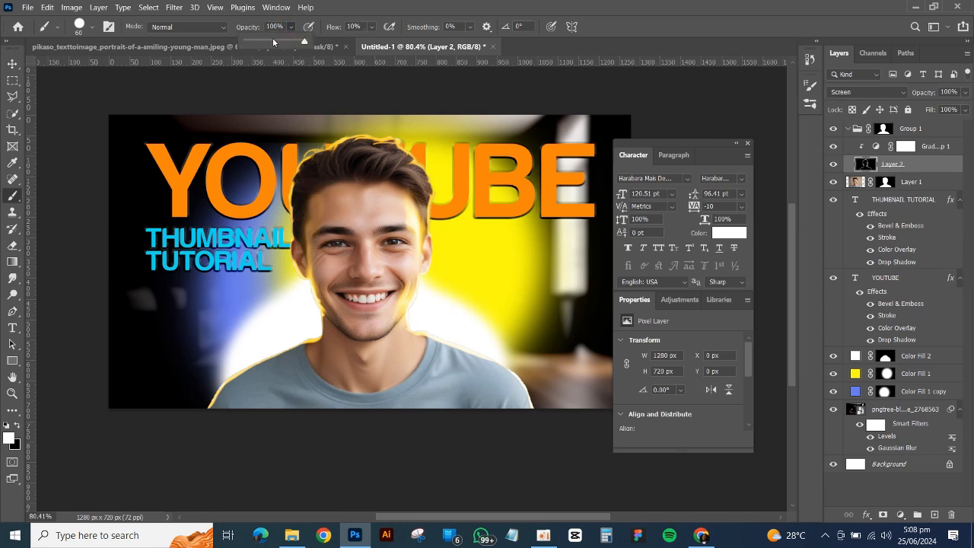
{"action": "left_click_drag", "start_coordinate": [278, 43], "coordinate": [282, 44]}
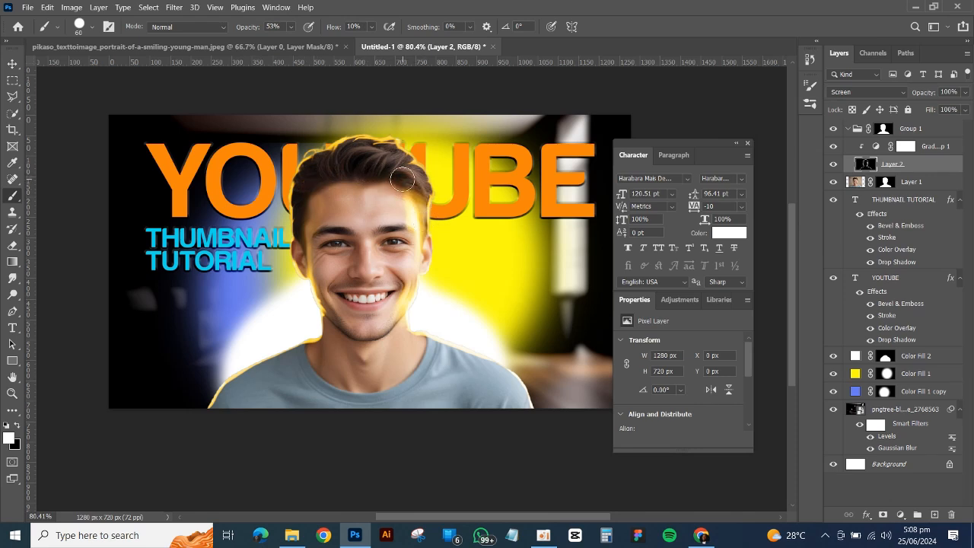
{"action": "mouse_move", "coordinate": [313, 189]}
{"action": "left_mouse_down"}
{"action": "mouse_move", "coordinate": [301, 242]}
{"action": "mouse_move", "coordinate": [304, 216]}
{"action": "left_mouse_up"}
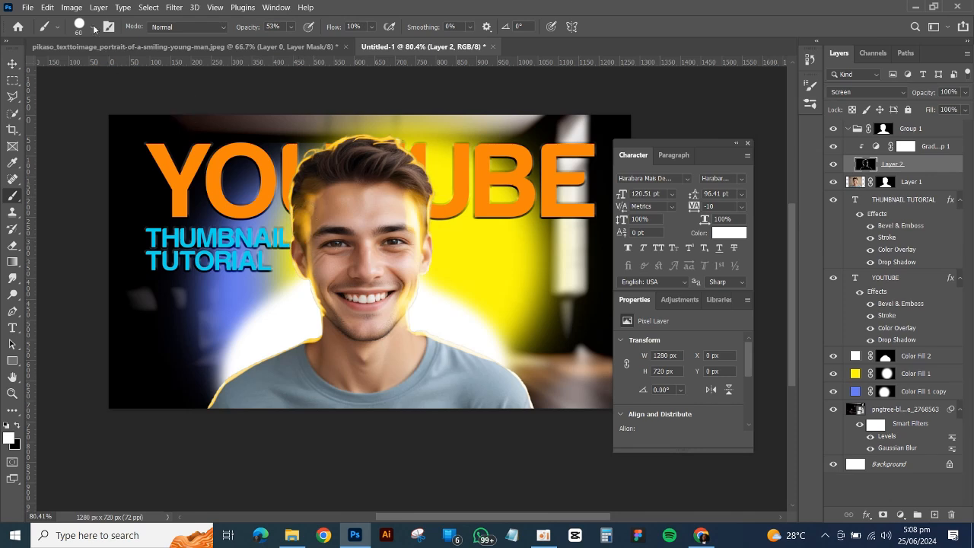
{"action": "key", "text": "ctrl+z"}
{"action": "key", "text": "ctrl+z"}
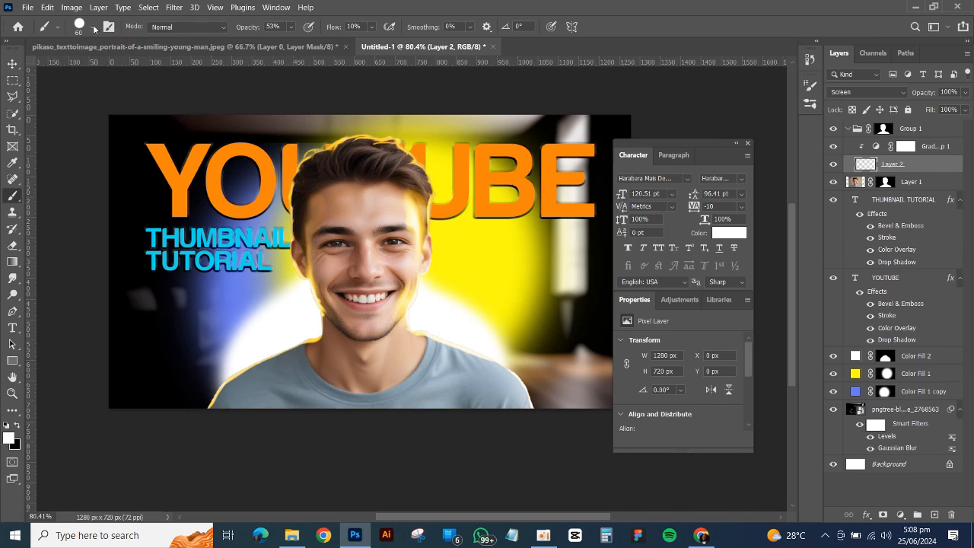
Paint white light along both sides of the man's hair with a 60 px Soft Round brush at 100% opacity.
{"action": "left_click", "coordinate": [94, 27]}
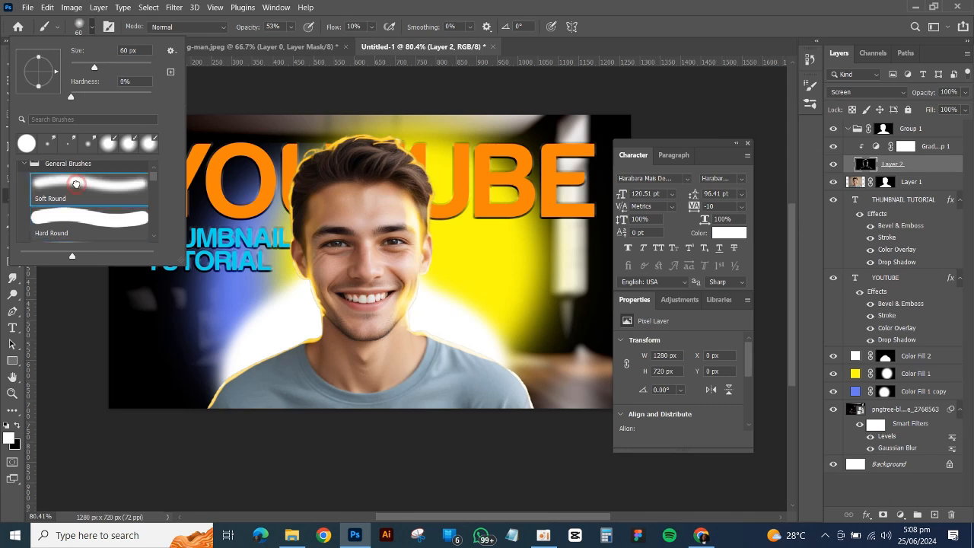
{"action": "left_click", "coordinate": [312, 191]}
{"action": "left_click", "coordinate": [288, 27]}
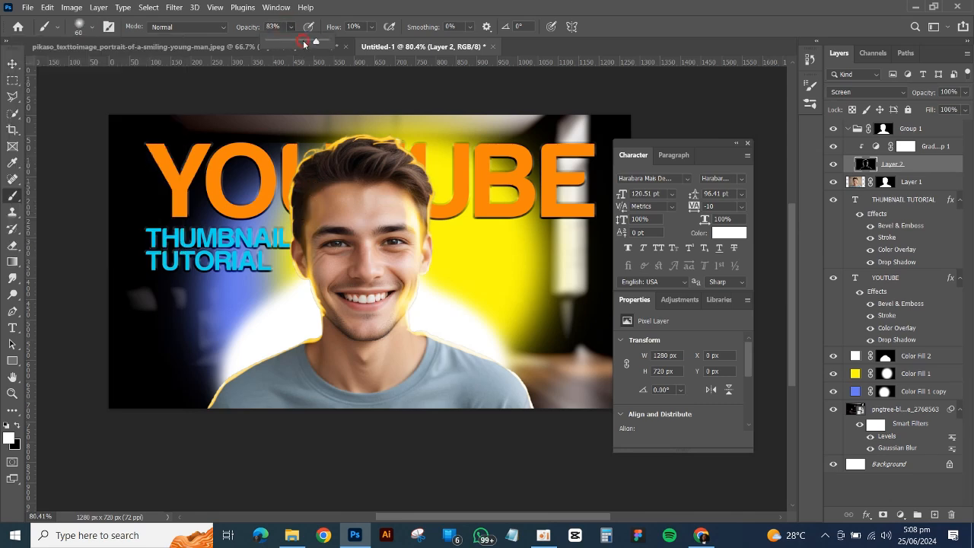
{"action": "left_click_drag", "start_coordinate": [304, 43], "coordinate": [405, 184]}
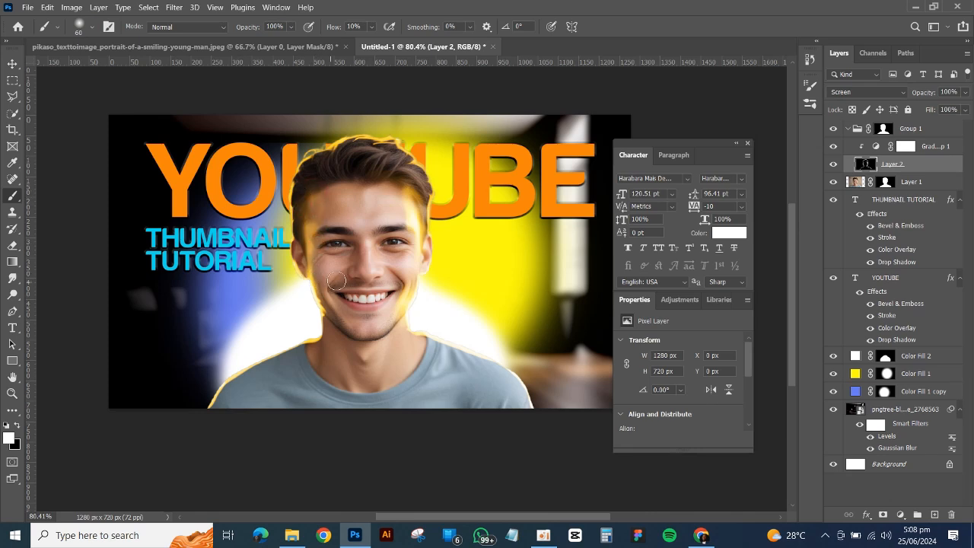
{"action": "mouse_move", "coordinate": [403, 184]}
{"action": "left_mouse_down"}
{"action": "mouse_move", "coordinate": [391, 184]}
{"action": "mouse_move", "coordinate": [402, 198]}
{"action": "mouse_move", "coordinate": [389, 178]}
{"action": "left_mouse_up"}
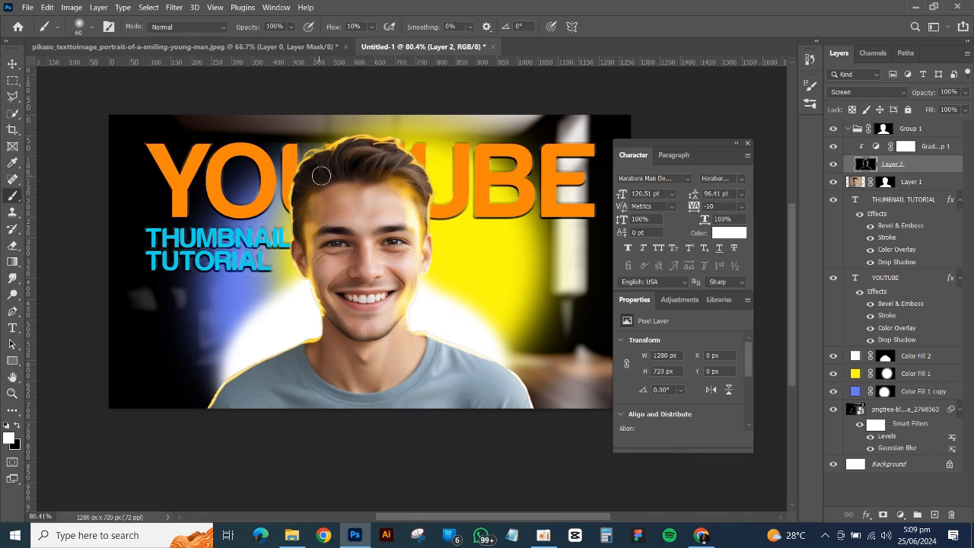
{"action": "left_click_drag", "start_coordinate": [311, 171], "coordinate": [309, 178]}
Enlarge the brush to 125 px and paint white light along the edges of both of the man's shoulders.
{"action": "key", "text": "bracketright"}
{"action": "key", "text": "bracketright"}
{"action": "mouse_move", "coordinate": [308, 354]}
{"action": "left_mouse_down"}
{"action": "mouse_move", "coordinate": [275, 355]}
{"action": "mouse_move", "coordinate": [231, 377]}
{"action": "mouse_move", "coordinate": [214, 407]}
{"action": "left_mouse_up"}
{"action": "mouse_move", "coordinate": [420, 340]}
{"action": "left_mouse_down"}
{"action": "mouse_move", "coordinate": [528, 393]}
{"action": "mouse_move", "coordinate": [537, 411]}
{"action": "left_mouse_up"}
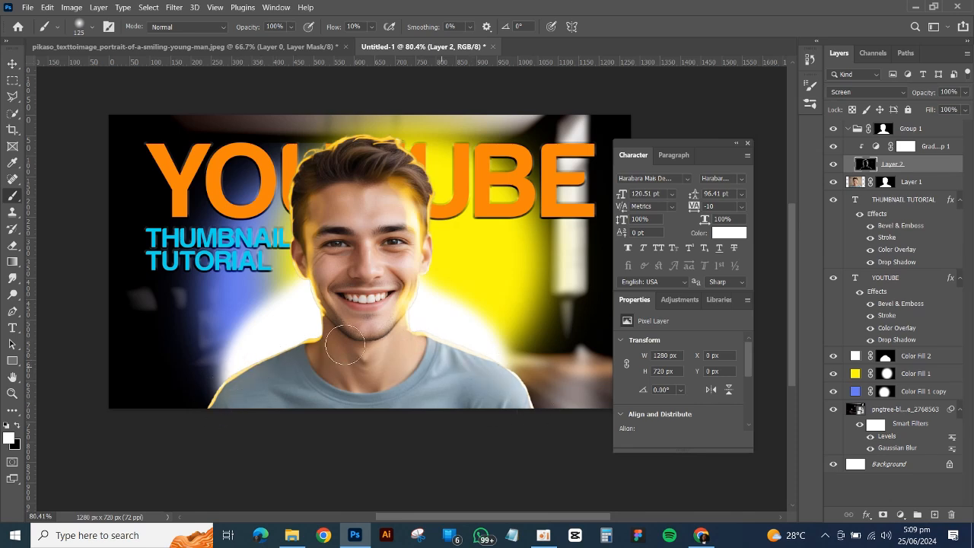
{"action": "mouse_move", "coordinate": [322, 308]}
{"action": "left_mouse_down"}
{"action": "mouse_move", "coordinate": [314, 344]}
{"action": "mouse_move", "coordinate": [240, 374]}
{"action": "mouse_move", "coordinate": [220, 413]}
{"action": "left_mouse_up"}
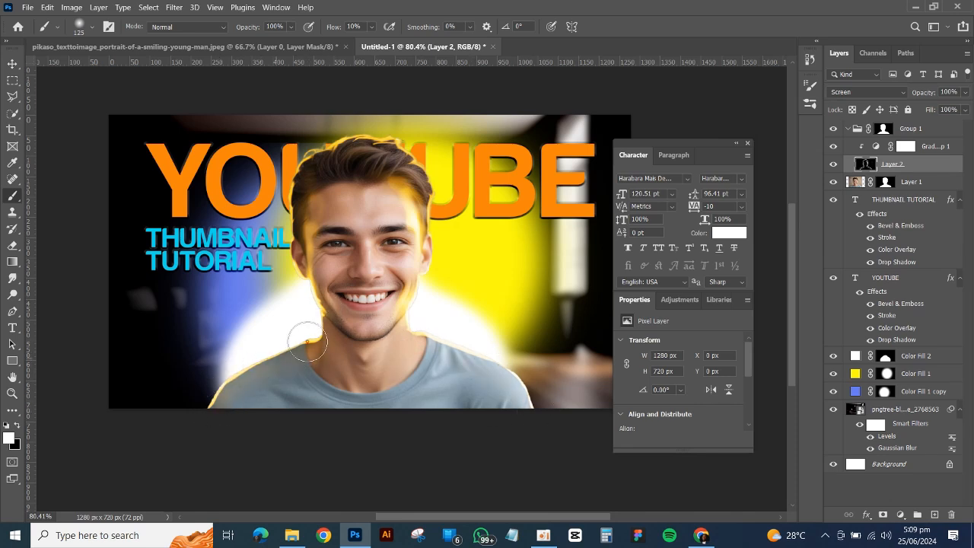
{"action": "left_click_drag", "start_coordinate": [307, 342], "coordinate": [227, 412]}
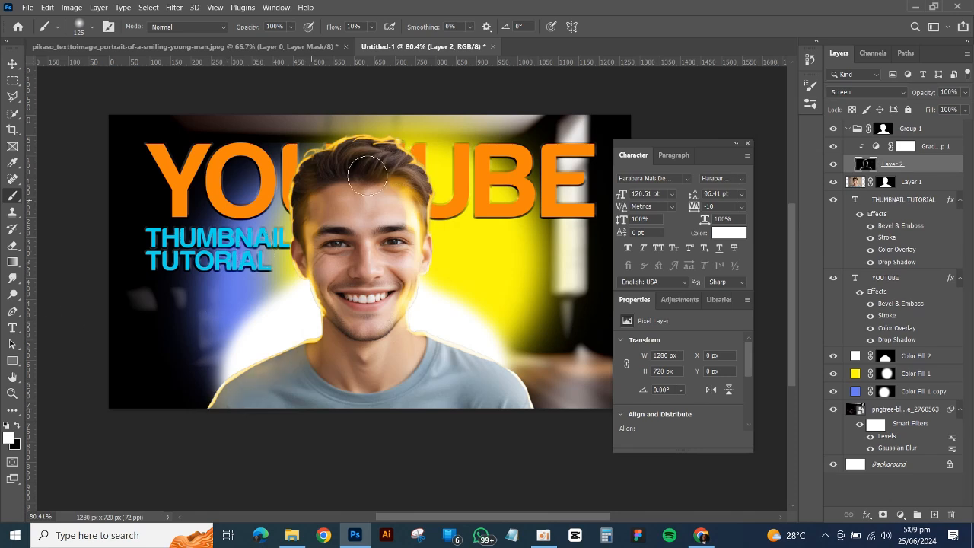
Paint black over the man's forehead, cheeks, chin and neck on Layer 2 to remove glow from the face.
{"action": "key", "text": "x"}
{"action": "mouse_move", "coordinate": [383, 181]}
{"action": "left_mouse_down"}
{"action": "mouse_move", "coordinate": [410, 206]}
{"action": "mouse_move", "coordinate": [420, 269]}
{"action": "left_mouse_up"}
{"action": "mouse_move", "coordinate": [327, 277]}
{"action": "left_mouse_down"}
{"action": "mouse_move", "coordinate": [324, 198]}
{"action": "mouse_move", "coordinate": [329, 220]}
{"action": "mouse_move", "coordinate": [337, 211]}
{"action": "mouse_move", "coordinate": [332, 239]}
{"action": "mouse_move", "coordinate": [326, 200]}
{"action": "mouse_move", "coordinate": [325, 298]}
{"action": "mouse_move", "coordinate": [337, 309]}
{"action": "mouse_move", "coordinate": [345, 303]}
{"action": "mouse_move", "coordinate": [311, 234]}
{"action": "mouse_move", "coordinate": [336, 323]}
{"action": "mouse_move", "coordinate": [329, 309]}
{"action": "mouse_move", "coordinate": [329, 299]}
{"action": "mouse_move", "coordinate": [388, 333]}
{"action": "mouse_move", "coordinate": [399, 292]}
{"action": "mouse_move", "coordinate": [400, 335]}
{"action": "left_mouse_up"}
{"action": "mouse_move", "coordinate": [398, 299]}
{"action": "left_mouse_down"}
{"action": "mouse_move", "coordinate": [380, 335]}
{"action": "mouse_move", "coordinate": [392, 333]}
{"action": "left_mouse_up"}
{"action": "left_click_drag", "start_coordinate": [406, 207], "coordinate": [413, 293]}
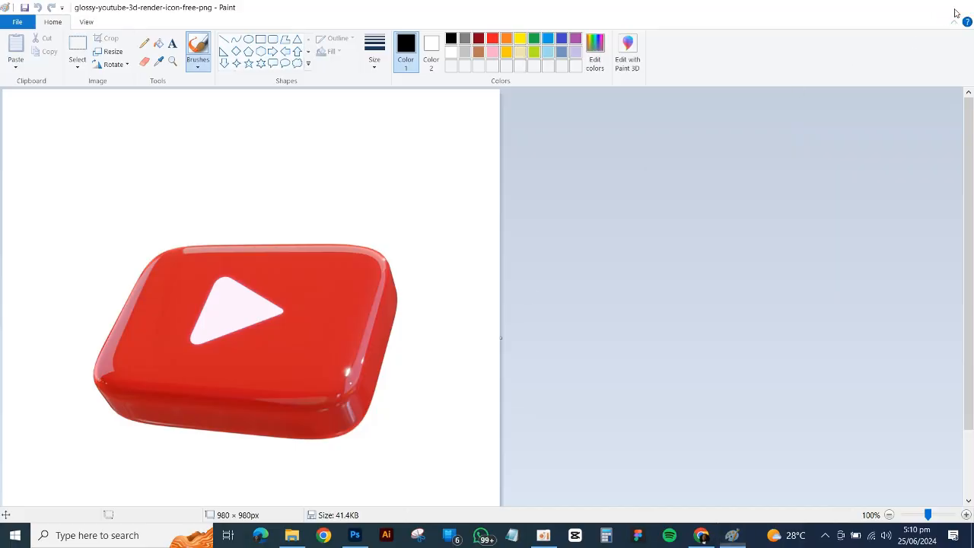
Close Paint and open the desktop's glossy-youtube-3d-render-icon-free-png JPG as a new document in Photoshop.
{"action": "left_click", "coordinate": [957, 7]}
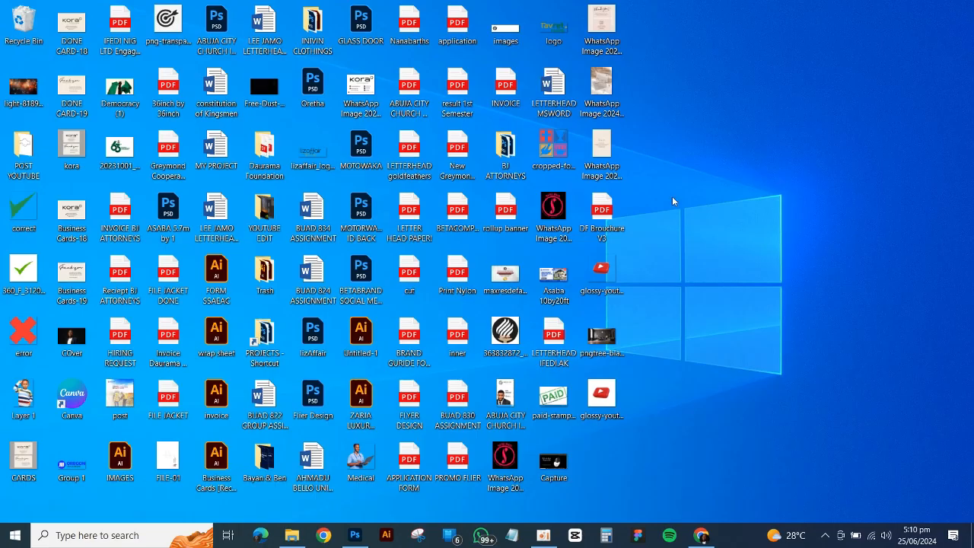
{"action": "right_click", "coordinate": [687, 283]}
{"action": "left_click", "coordinate": [727, 322]}
{"action": "right_click", "coordinate": [730, 282]}
{"action": "left_click", "coordinate": [765, 313]}
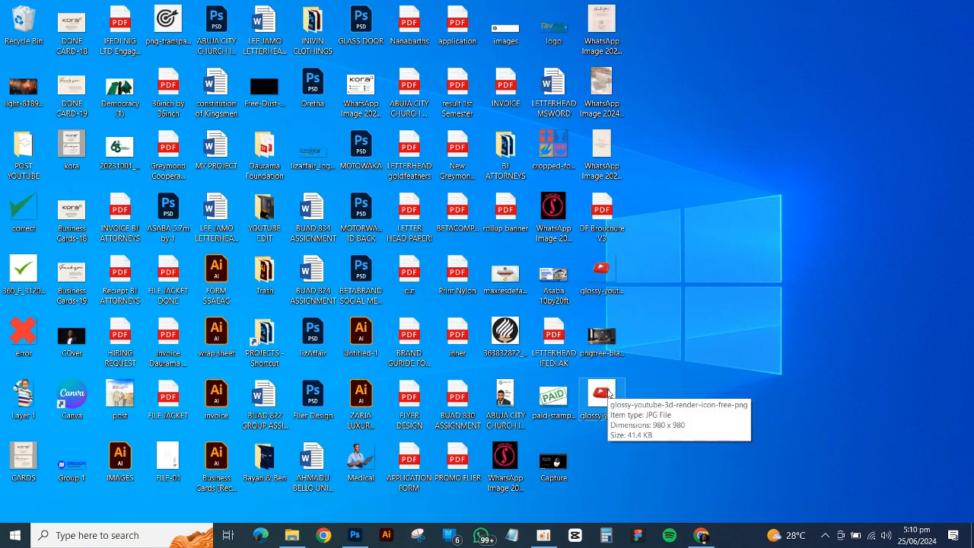
{"action": "left_click_drag", "start_coordinate": [609, 393], "coordinate": [557, 49]}
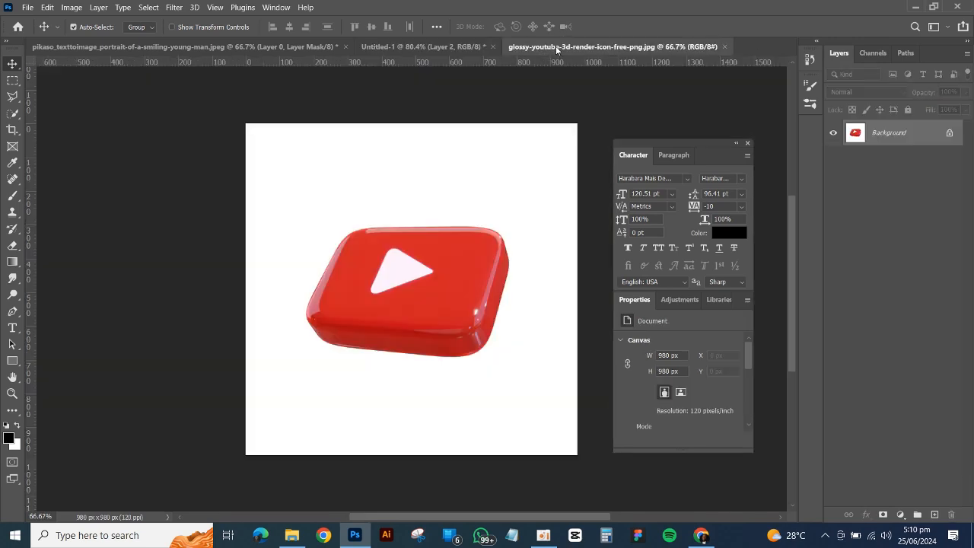
Select the red play button with Select Subject and move it into the Untitled-1 thumbnail document.
{"action": "left_click", "coordinate": [12, 113]}
{"action": "left_click", "coordinate": [379, 28]}
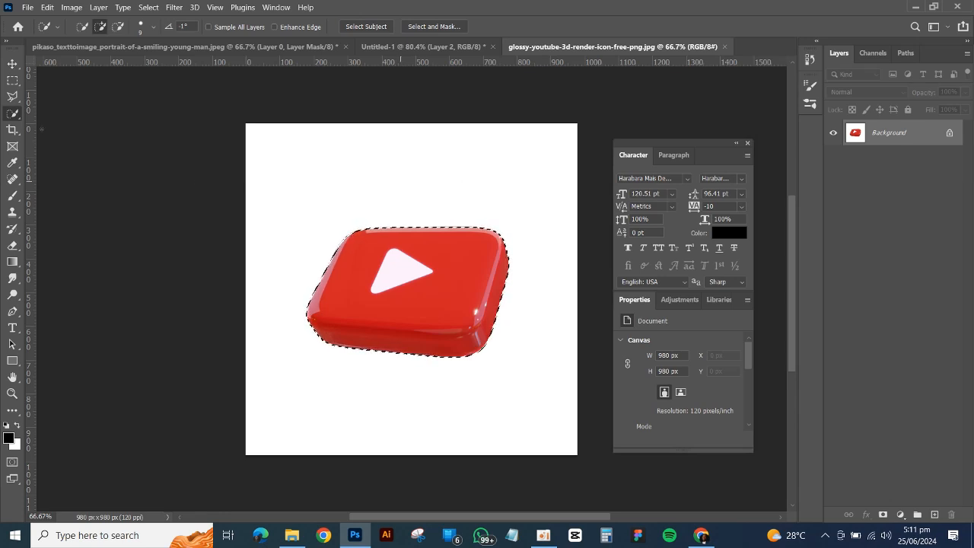
{"action": "left_click", "coordinate": [12, 63]}
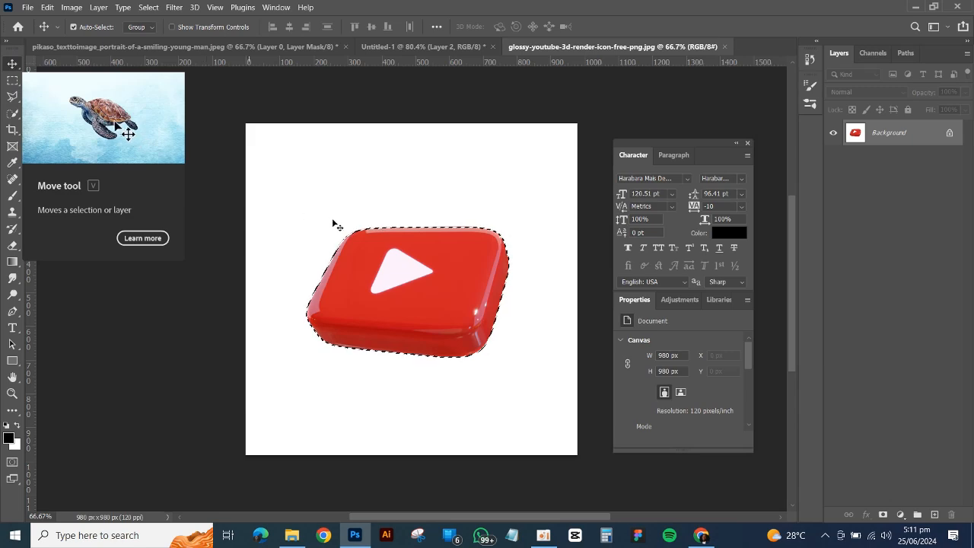
{"action": "left_click_drag", "start_coordinate": [333, 225], "coordinate": [299, 48]}
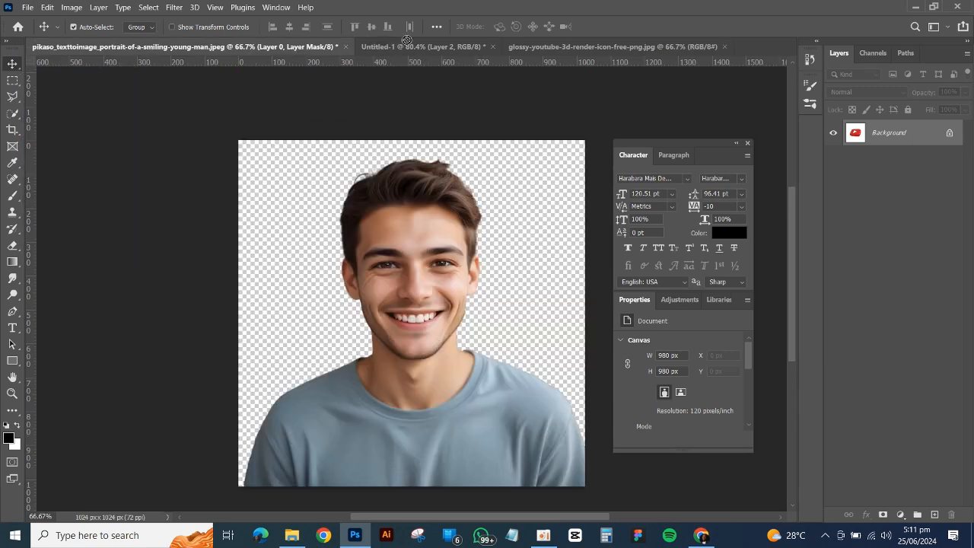
{"action": "left_click_drag", "start_coordinate": [407, 40], "coordinate": [453, 259]}
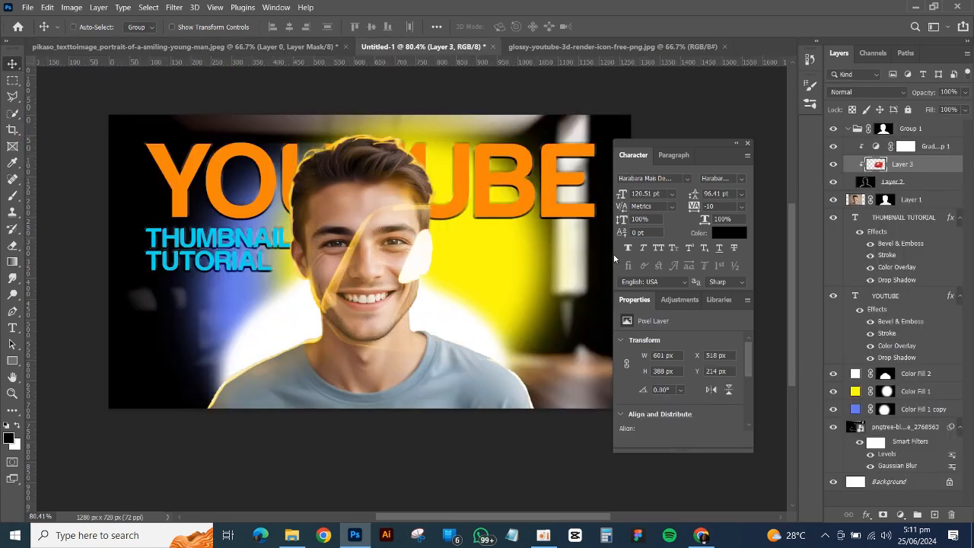
Take the play button layer out of Group 1, collapse the group, and place the layer directly below the YOUTUBE text layer.
{"action": "key", "text": "ctrl+shift+bracketright"}
{"action": "left_click", "coordinate": [850, 146]}
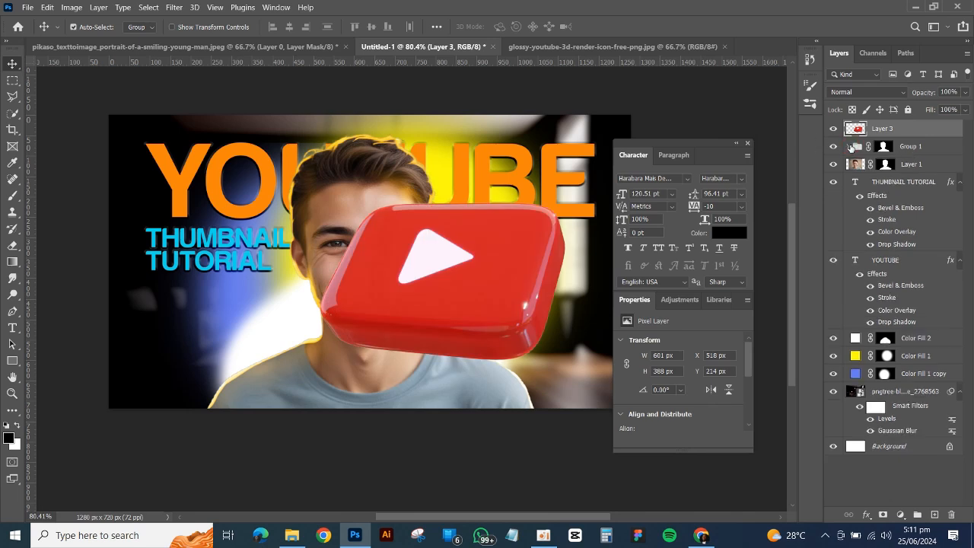
{"action": "key", "text": "ctrl+bracketleft"}
{"action": "key", "text": "ctrl+bracketleft"}
{"action": "key", "text": "ctrl+bracketleft"}
{"action": "key", "text": "ctrl+bracketleft"}
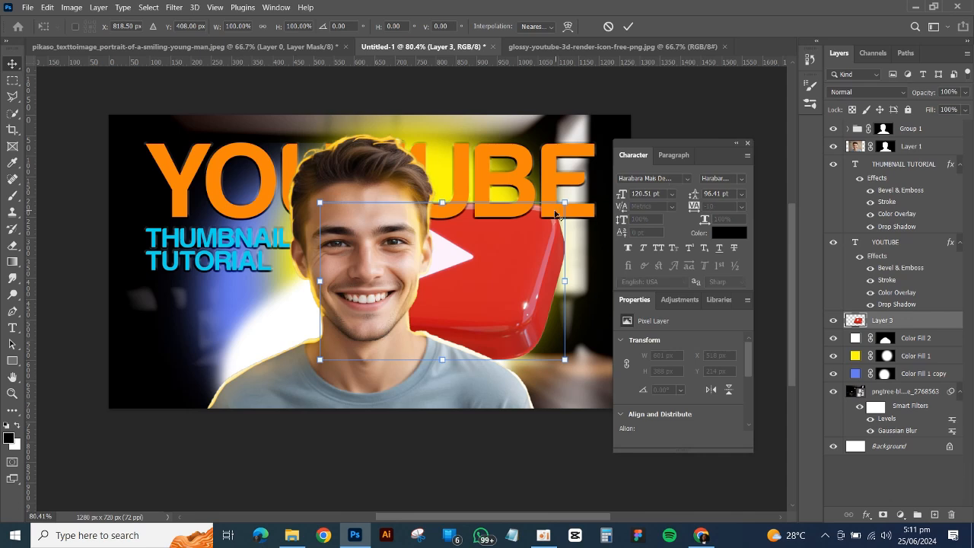
Scale the play button to 53.08%, rotate it 8.12° and place it at the thumbnail's lower right, partly behind the man's shoulder.
{"action": "left_click_drag", "start_coordinate": [564, 202], "coordinate": [563, 370]}
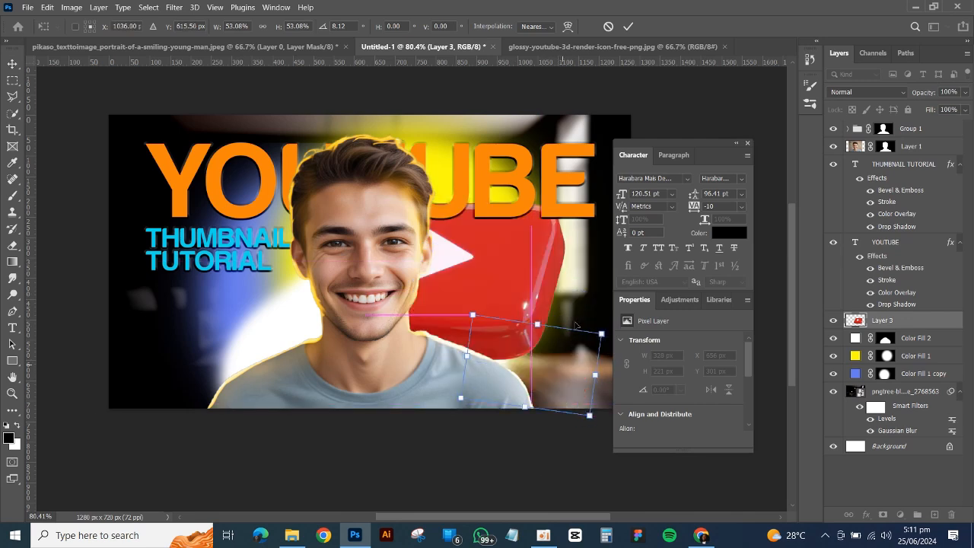
{"action": "left_click", "coordinate": [628, 26]}
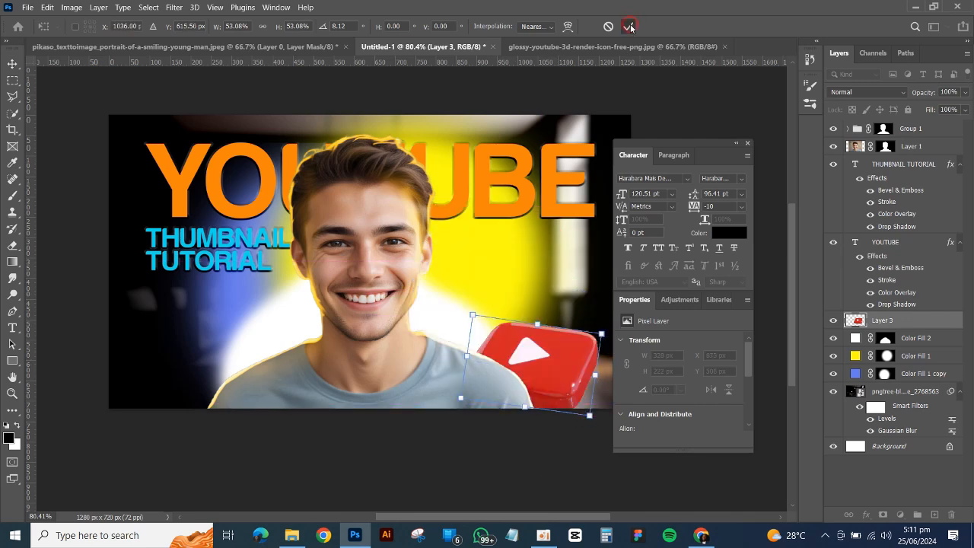
Apply a Motion Blur to the play button with angle 0° and distance 25 pixels.
{"action": "left_click", "coordinate": [175, 7]}
{"action": "mouse_move", "coordinate": [204, 160]}
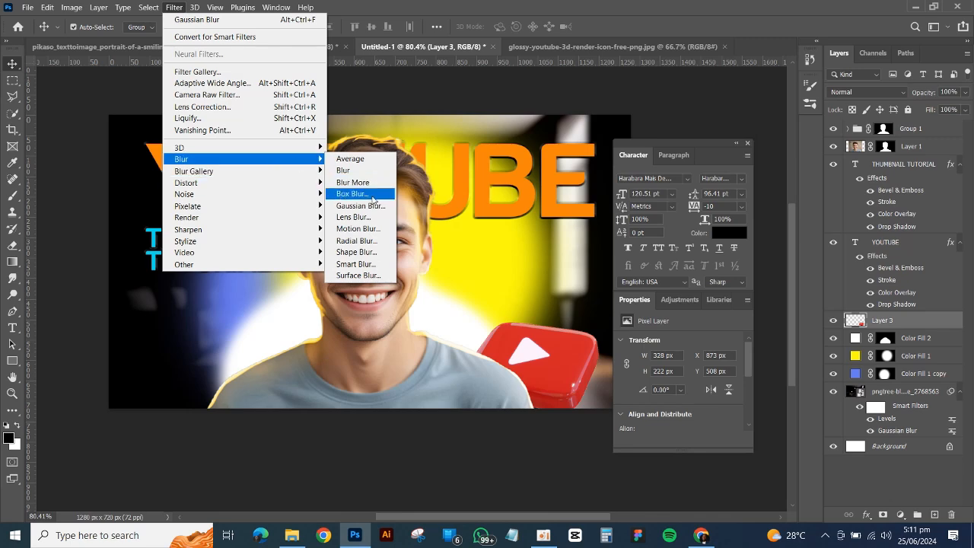
{"action": "left_click", "coordinate": [357, 228]}
{"action": "left_click_drag", "start_coordinate": [594, 302], "coordinate": [553, 301]}
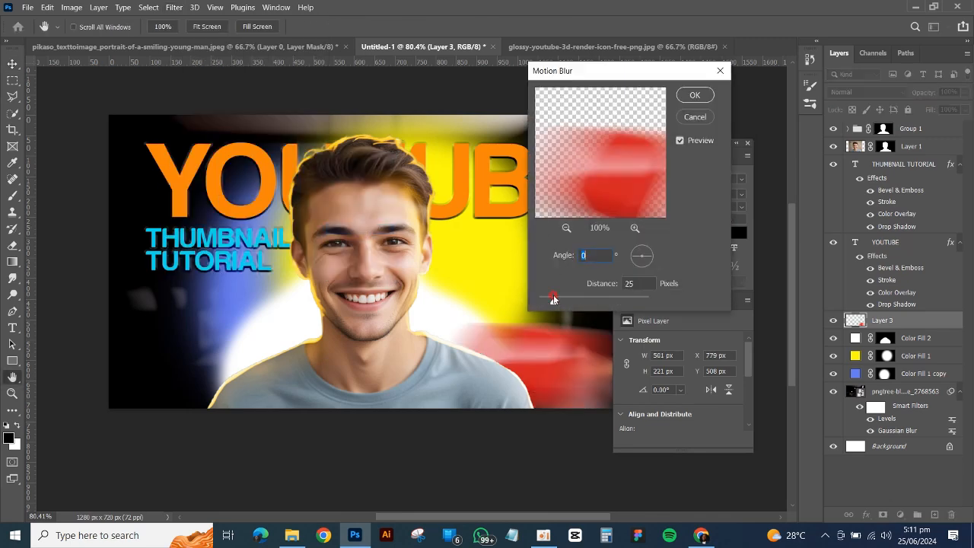
{"action": "left_click", "coordinate": [695, 95]}
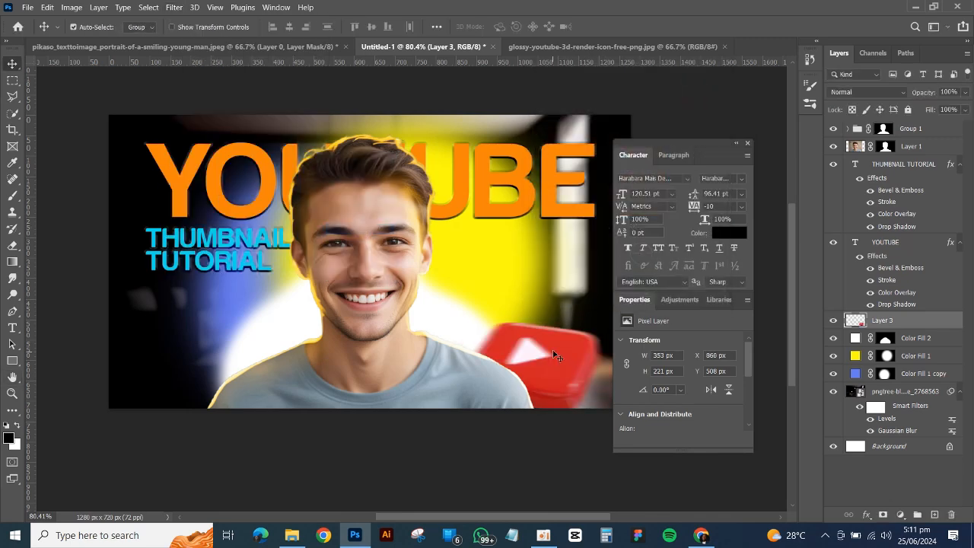
Duplicate the play button twice, placing one copy in the thumbnail's upper-left corner and a smaller one, about 212 x 133 px, at lower left.
{"action": "left_click_drag", "start_coordinate": [555, 348], "coordinate": [238, 369]}
{"action": "key", "text": "ctrl+t"}
{"action": "right_click", "coordinate": [195, 361]}
{"action": "left_click", "coordinate": [242, 345]}
{"action": "right_click", "coordinate": [184, 369]}
{"action": "left_click", "coordinate": [201, 365]}
{"action": "key", "text": "Return"}
Apply a Motion Blur to the lower-left play button copy with angle 0° and distance 29 pixels.
{"action": "left_click", "coordinate": [175, 8]}
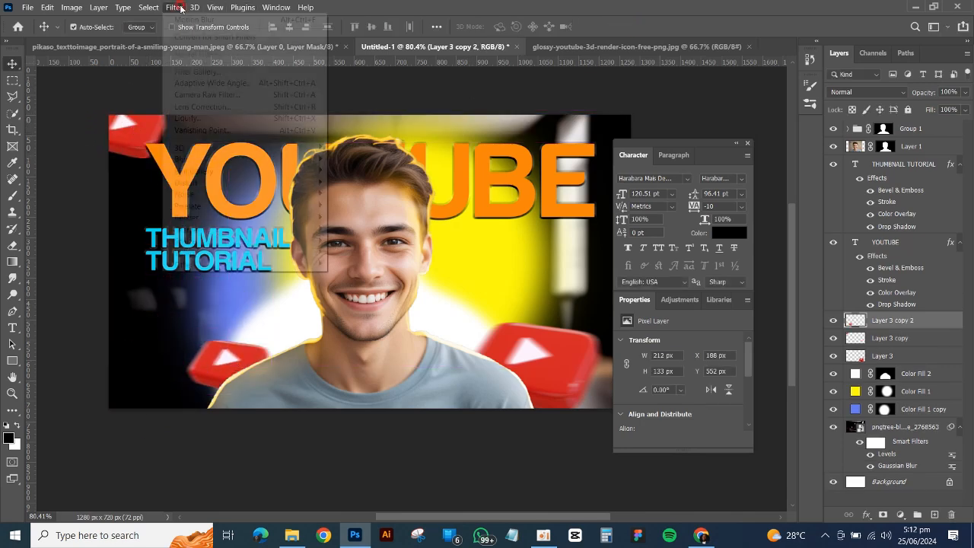
{"action": "mouse_move", "coordinate": [195, 159]}
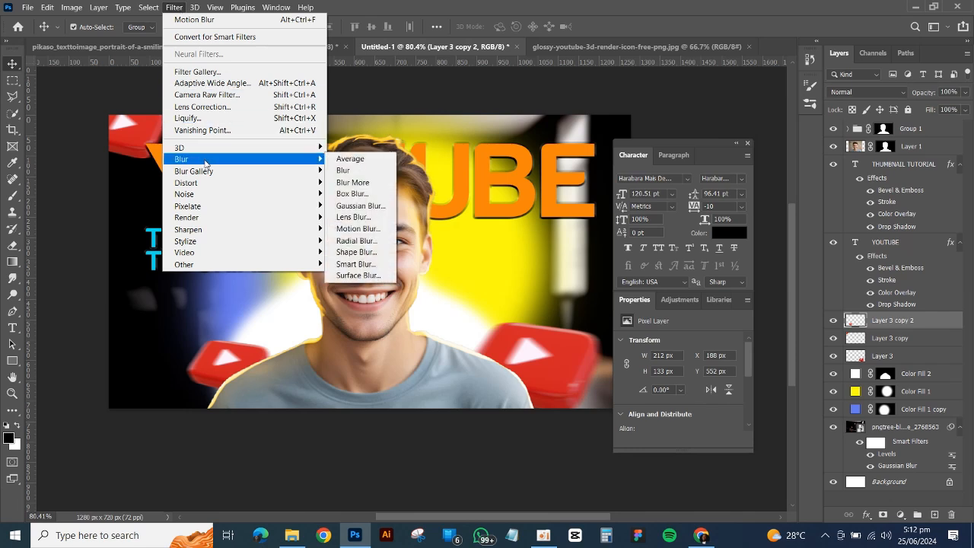
{"action": "left_click", "coordinate": [356, 230]}
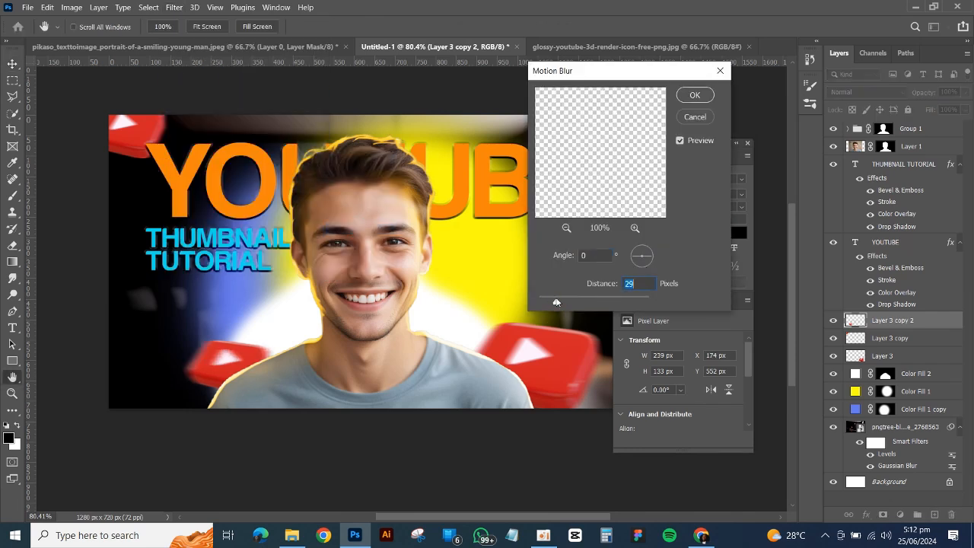
{"action": "left_click", "coordinate": [695, 95]}
{"action": "scroll", "coordinate": [474, 236], "scroll_direction": "down", "scroll_amount": 1}
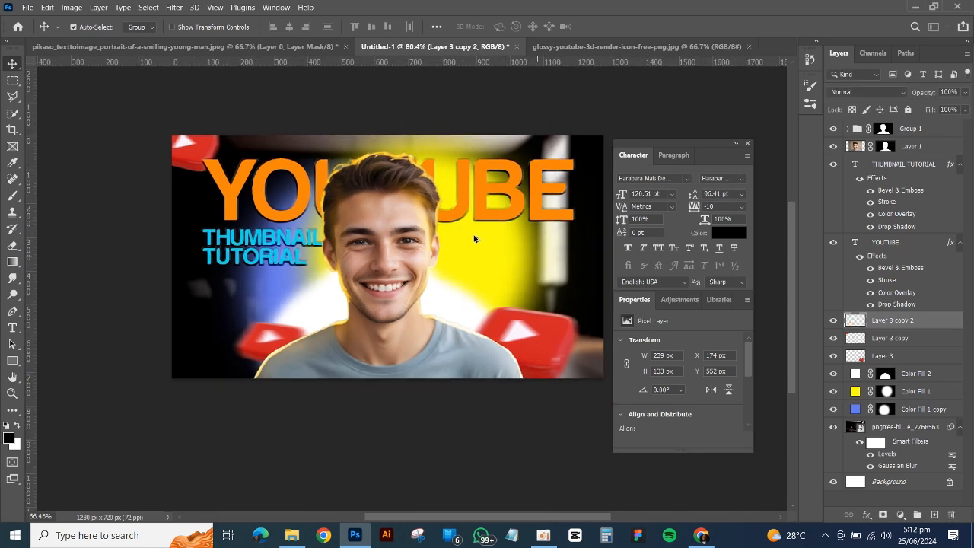
Turn off the Color Overlay effect on the THUMBNAIL TUTORIAL text and increase the spacing between its two lines.
{"action": "left_click", "coordinate": [203, 245]}
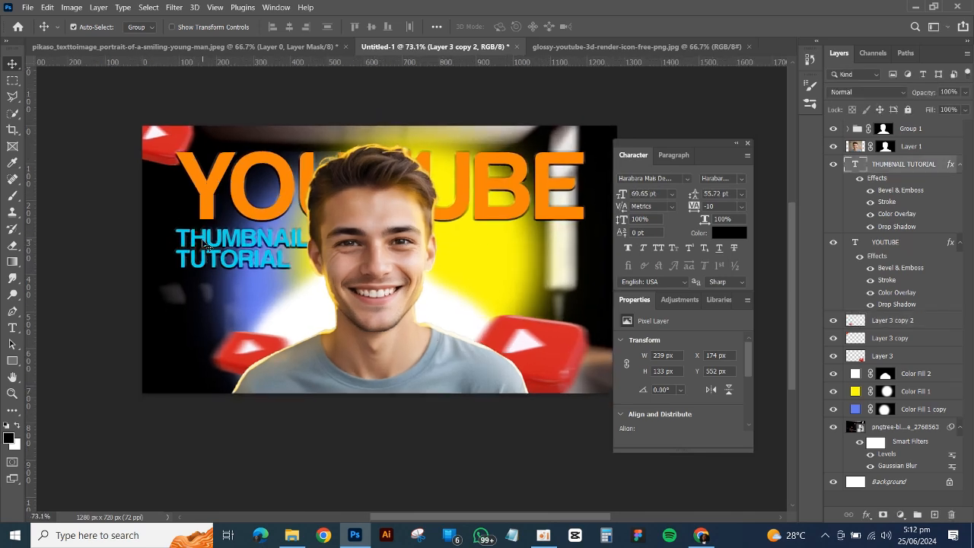
{"action": "left_click", "coordinate": [871, 215]}
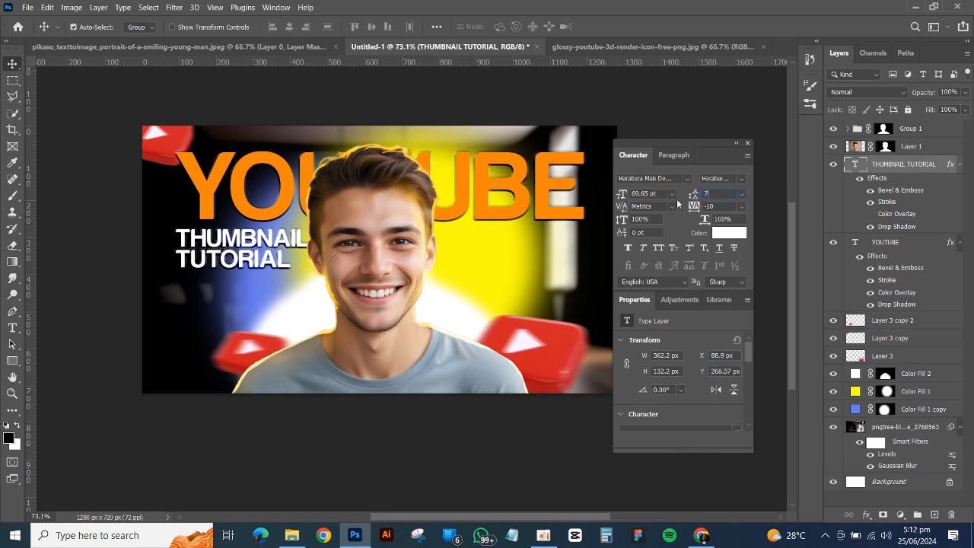
Move the man, his rim-light group and the three colour fill glows down together so more of the YOUTUBE title shows above his head.
{"action": "left_click", "coordinate": [389, 243]}
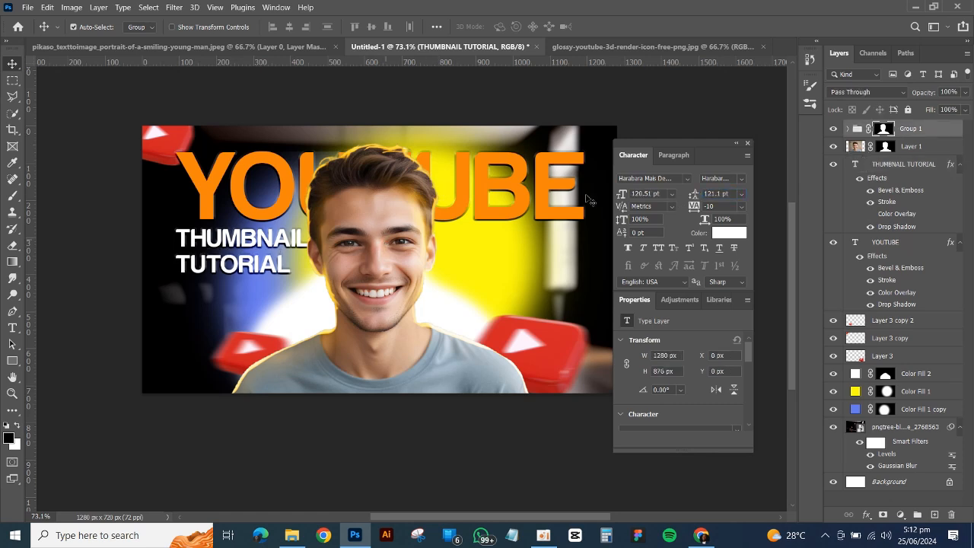
{"action": "left_click", "coordinate": [923, 145], "text": "shift"}
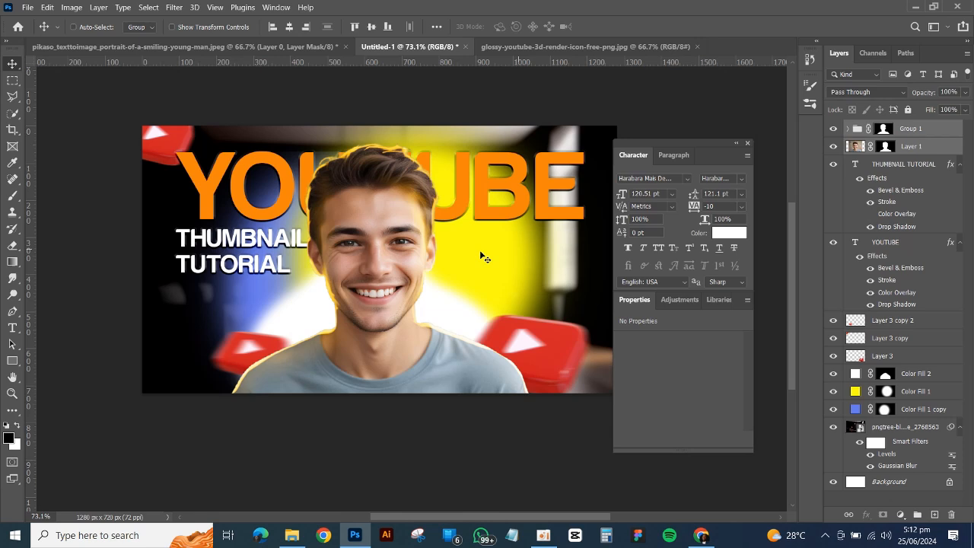
{"action": "left_click", "coordinate": [916, 374], "text": "ctrl"}
{"action": "left_click", "coordinate": [913, 391], "text": "ctrl"}
{"action": "left_click", "coordinate": [913, 409], "text": "ctrl"}
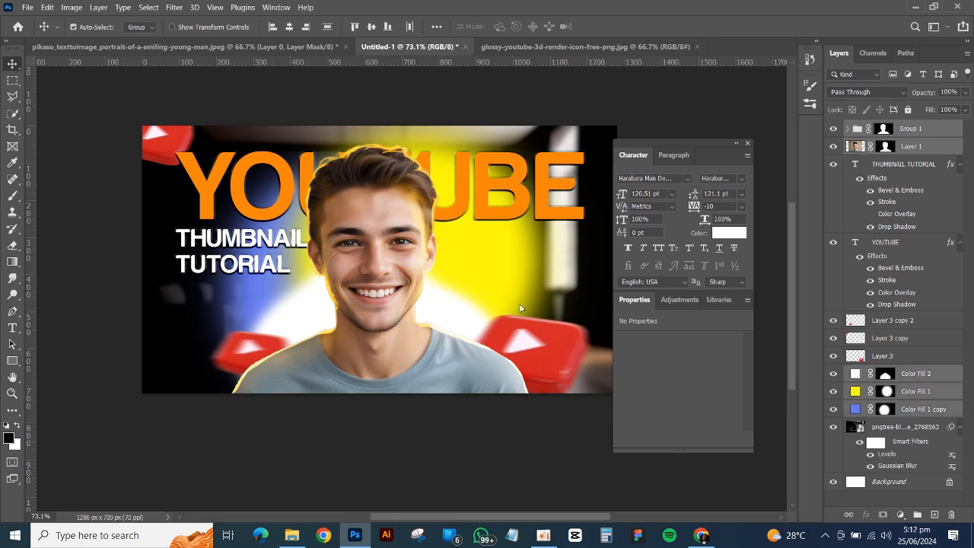
{"action": "left_click_drag", "start_coordinate": [383, 220], "coordinate": [382, 243]}
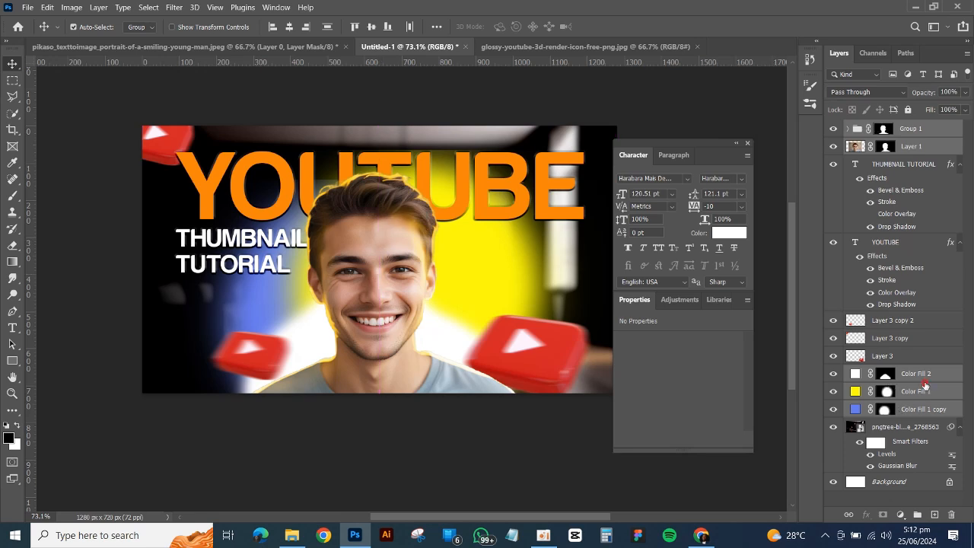
Raise the yellow glow so it sits centred behind the YOUTUBE title and the man's head.
{"action": "left_click", "coordinate": [917, 373]}
{"action": "left_click", "coordinate": [464, 251]}
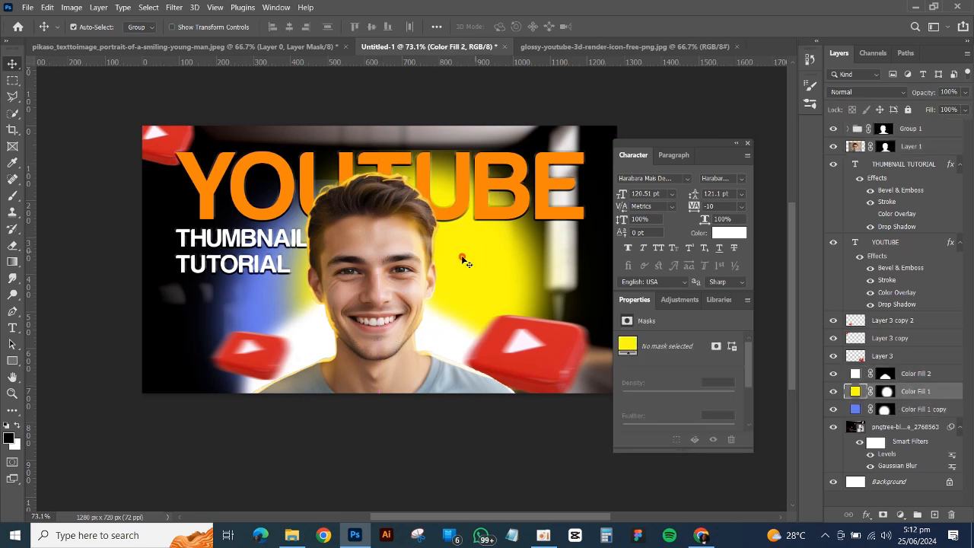
{"action": "left_click_drag", "start_coordinate": [436, 204], "coordinate": [434, 210]}
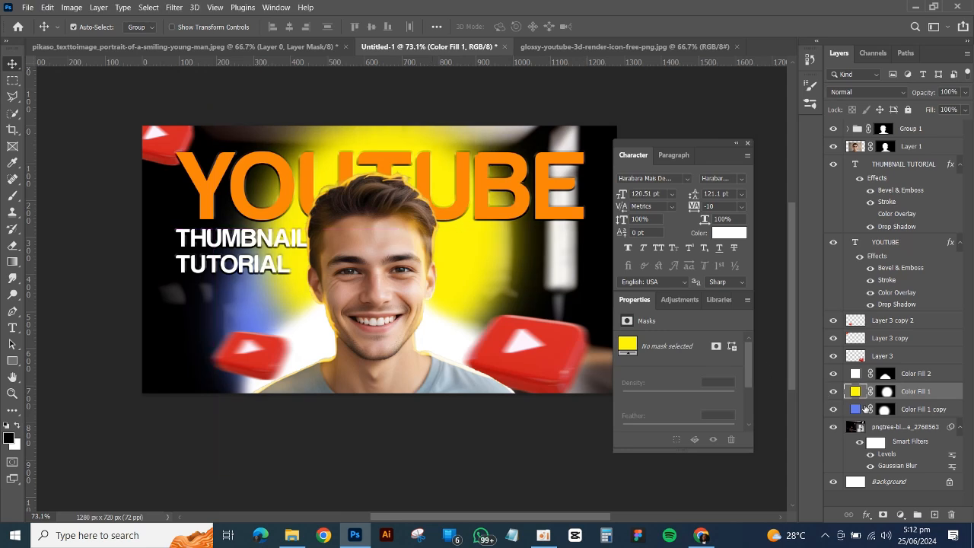
Raise the blue glow behind the title and keep its layer stacked below the yellow glow.
{"action": "left_click_drag", "start_coordinate": [920, 415], "coordinate": [906, 386]}
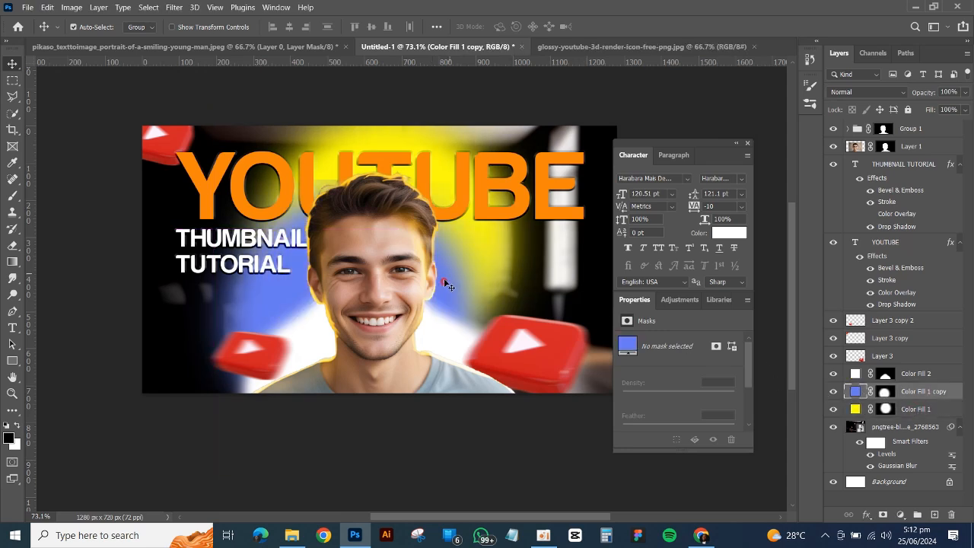
{"action": "left_click_drag", "start_coordinate": [448, 284], "coordinate": [465, 193]}
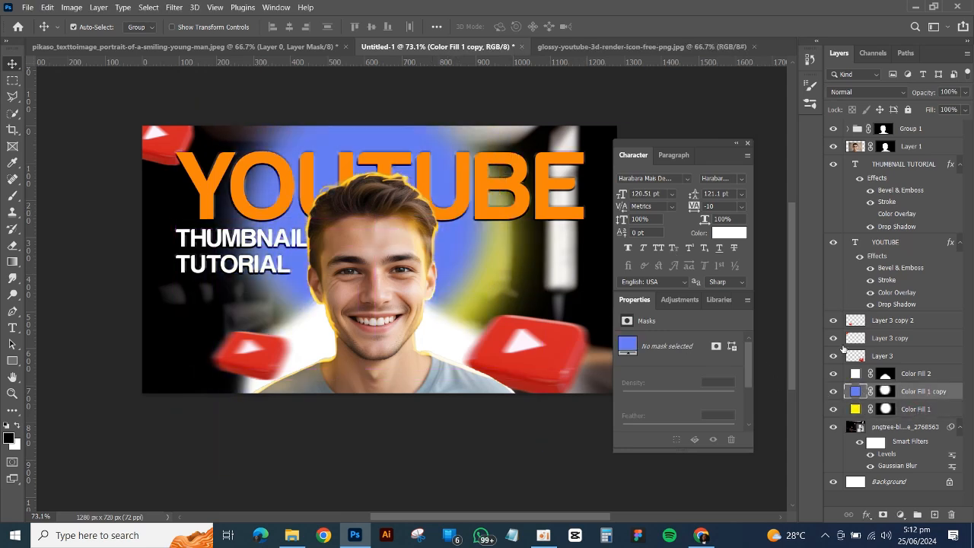
{"action": "key", "text": "ctrl+bracketleft"}
Shift the yellow Color Fill 1 glow to the right so the blue glow shows on the man's other side.
{"action": "left_click", "coordinate": [440, 257]}
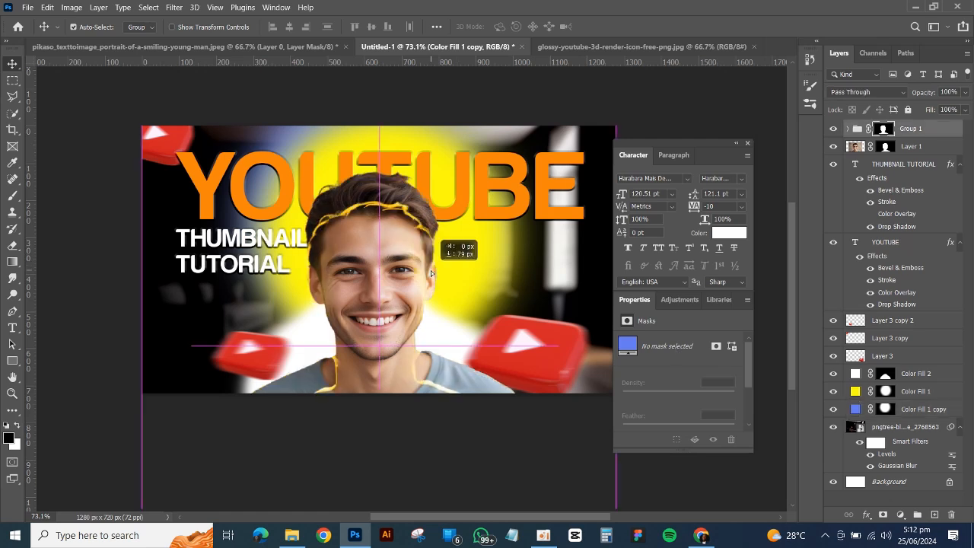
{"action": "left_click", "coordinate": [914, 391]}
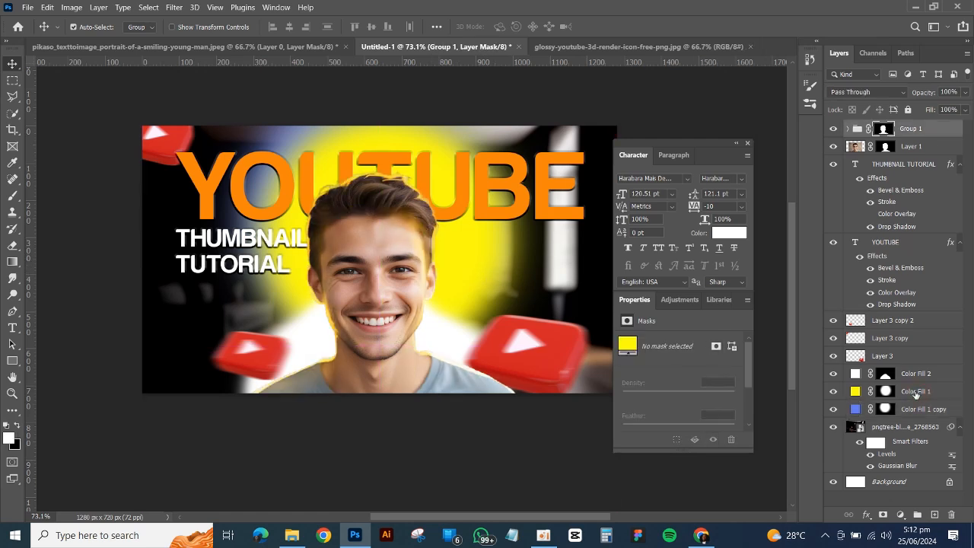
{"action": "left_click_drag", "start_coordinate": [493, 264], "coordinate": [534, 263]}
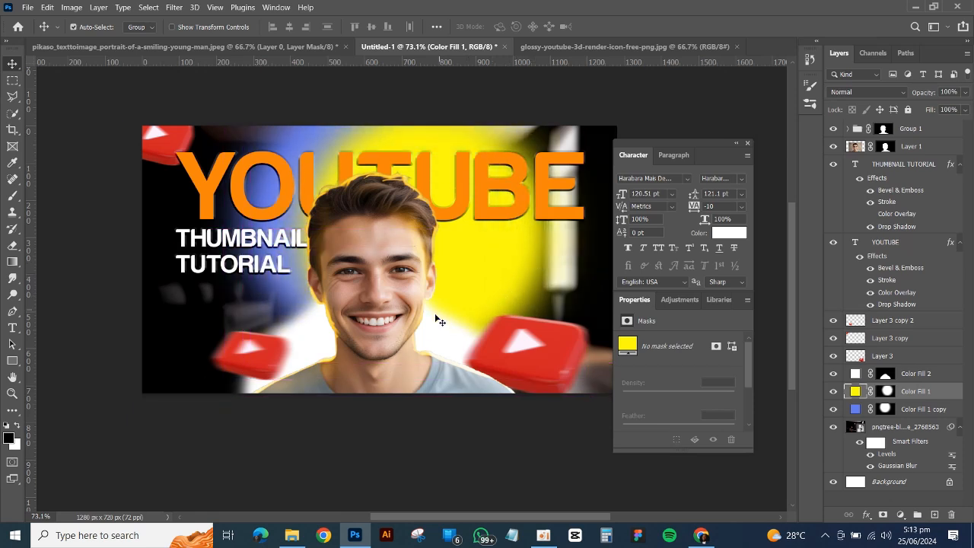
Lower the yellow glow behind the man's shoulders, then duplicate it and place the copy behind the title's right half.
{"action": "left_click_drag", "start_coordinate": [431, 355], "coordinate": [435, 402]}
{"action": "key", "text": "ctrl+j"}
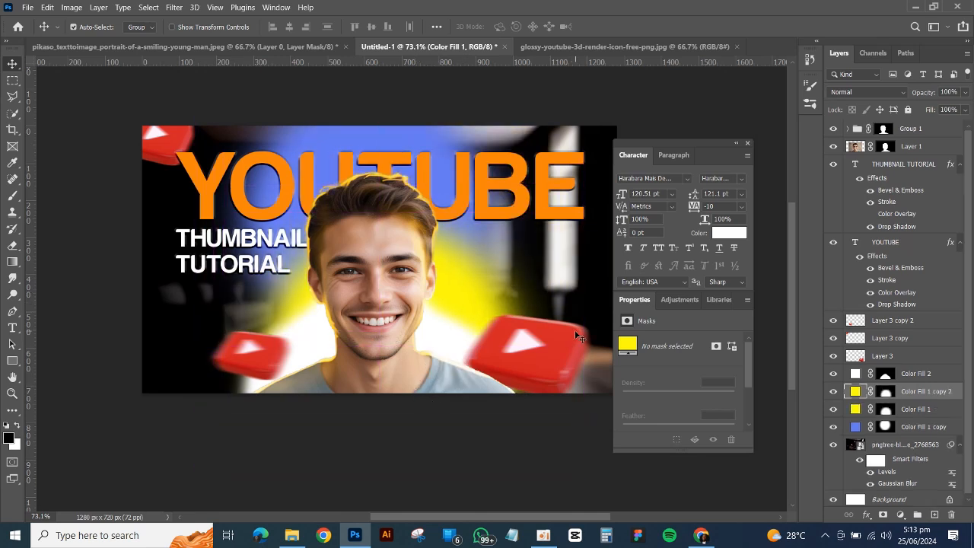
{"action": "key", "text": "ctrl+t"}
{"action": "left_click_drag", "start_coordinate": [466, 285], "coordinate": [500, 167]}
{"action": "left_click", "coordinate": [628, 26]}
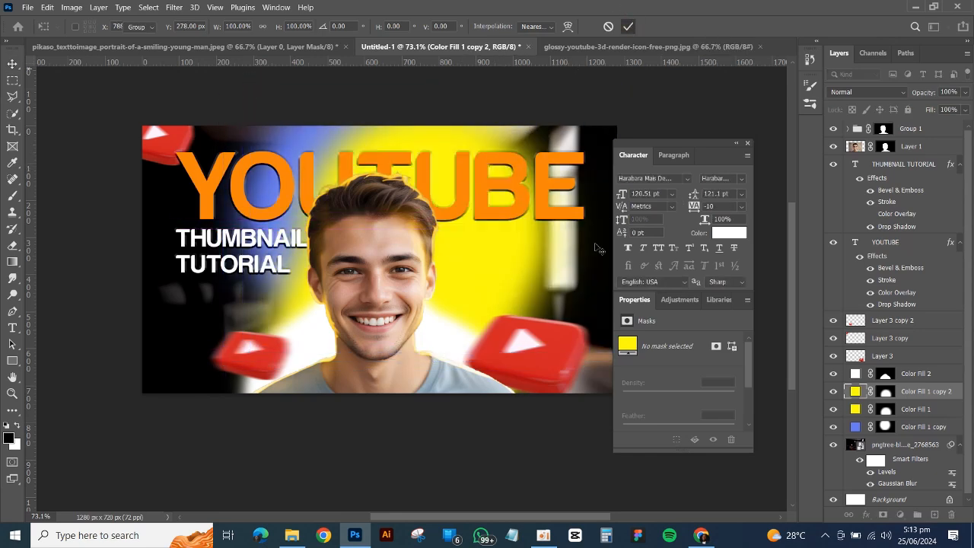
Make Group 1 at the top of the layer stack the active layer.
{"action": "scroll", "coordinate": [508, 276], "scroll_direction": "down", "scroll_amount": 2}
{"action": "scroll", "coordinate": [509, 276], "scroll_direction": "up", "scroll_amount": 3}
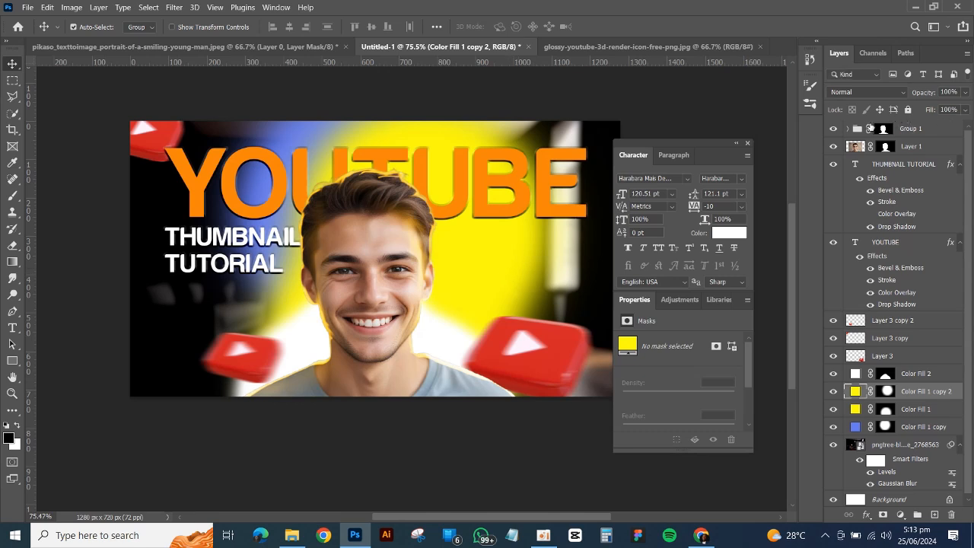
{"action": "left_click", "coordinate": [907, 131]}
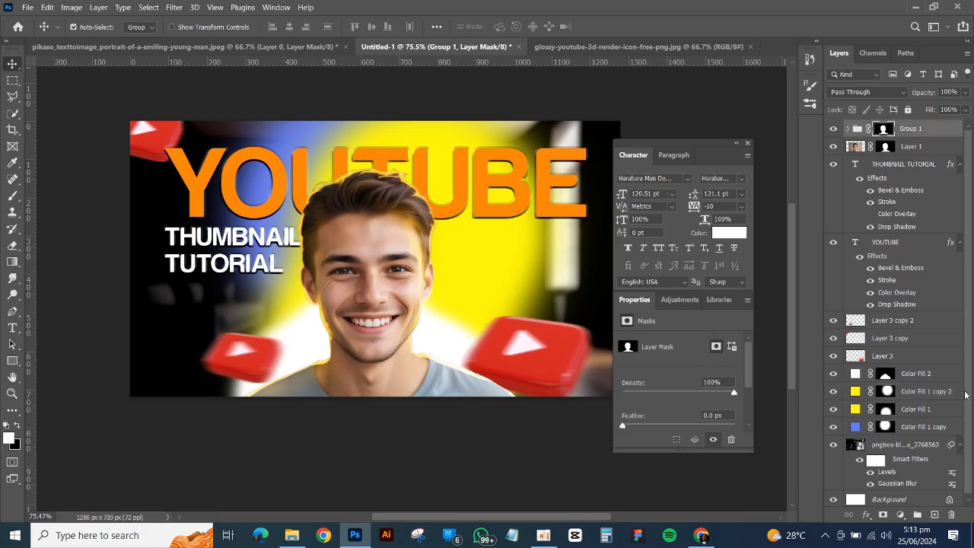
Try to place the light-8189670_1280 image from the desktop into the thumbnail.
{"action": "left_click", "coordinate": [972, 535]}
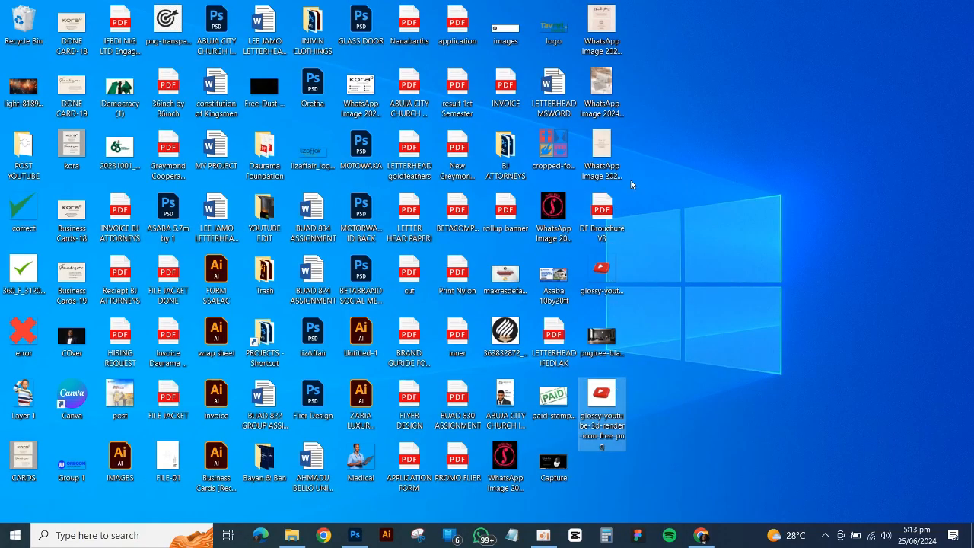
{"action": "left_click_drag", "start_coordinate": [24, 90], "coordinate": [417, 289]}
{"action": "left_click", "coordinate": [501, 209]}
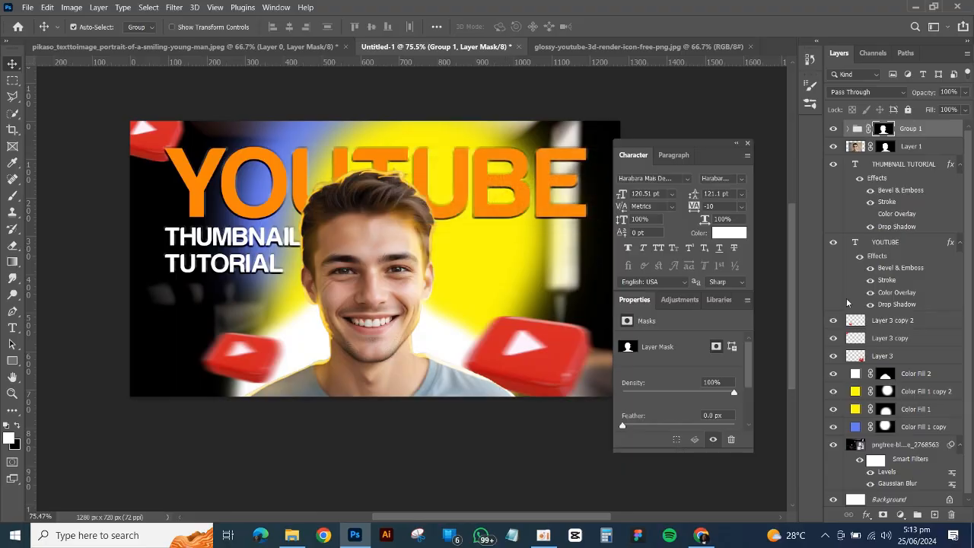
Return to the desktop and open the light-8189670_1280 image in Paint.
{"action": "left_click", "coordinate": [973, 535]}
{"action": "left_click_drag", "start_coordinate": [23, 89], "coordinate": [704, 131]}
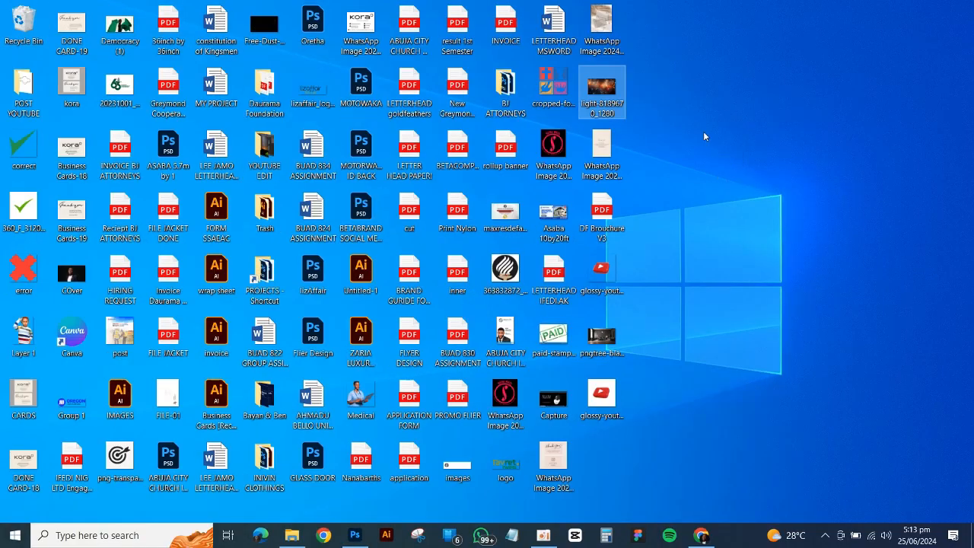
{"action": "right_click", "coordinate": [603, 89]}
{"action": "mouse_move", "coordinate": [647, 158]}
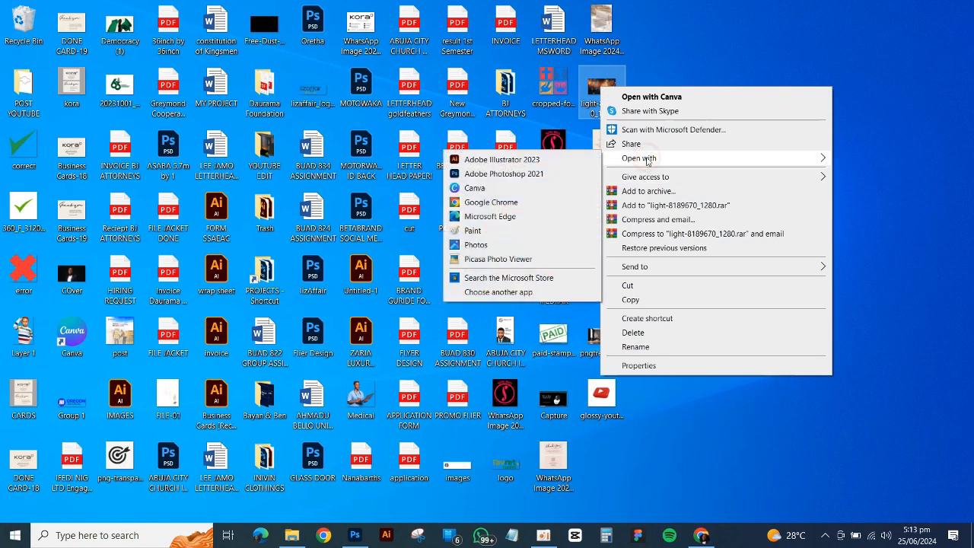
{"action": "left_click", "coordinate": [473, 231]}
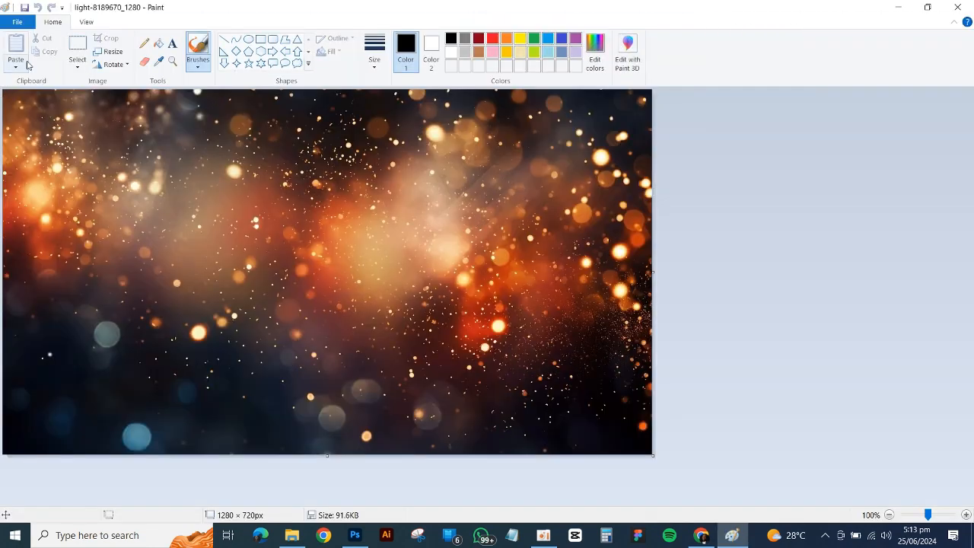
Save the image to the desktop as a JPEG named hut, accepting the loss of transparency, and close Paint.
{"action": "left_click", "coordinate": [16, 22]}
{"action": "mouse_move", "coordinate": [114, 128]}
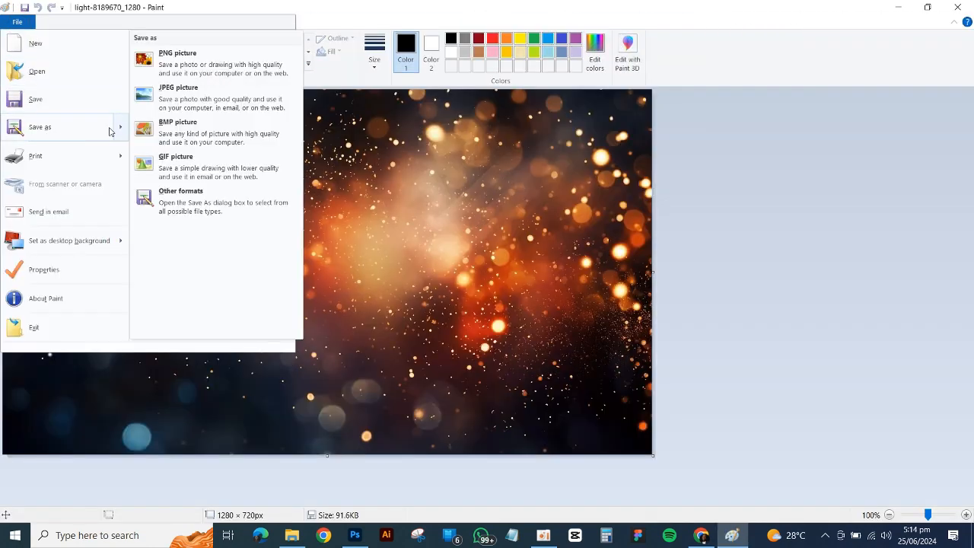
{"action": "left_click", "coordinate": [192, 101]}
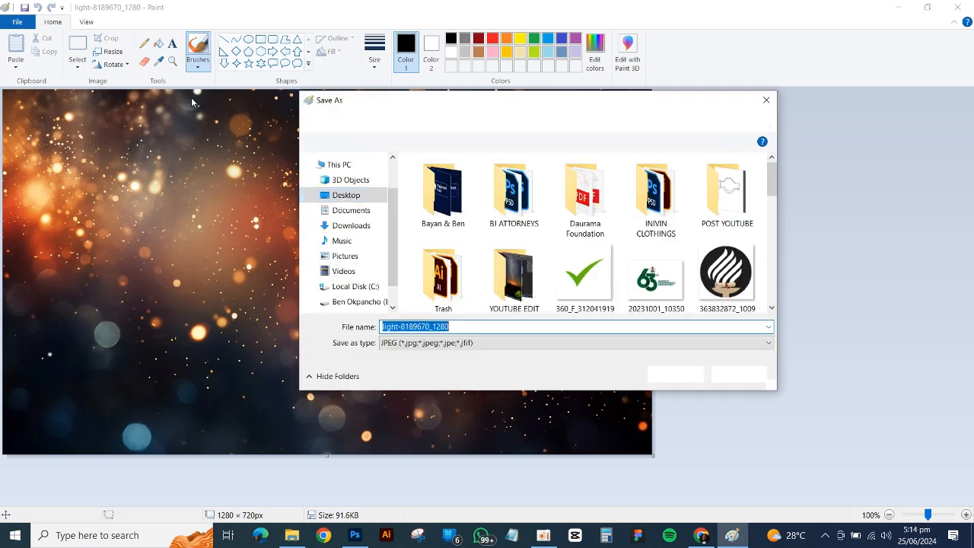
{"action": "type", "text": "hut"}
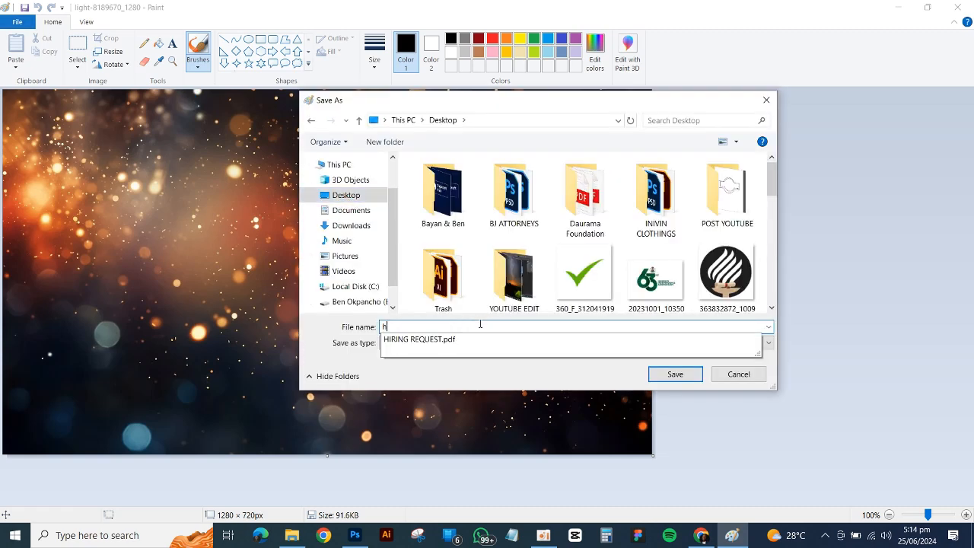
{"action": "left_click", "coordinate": [682, 373]}
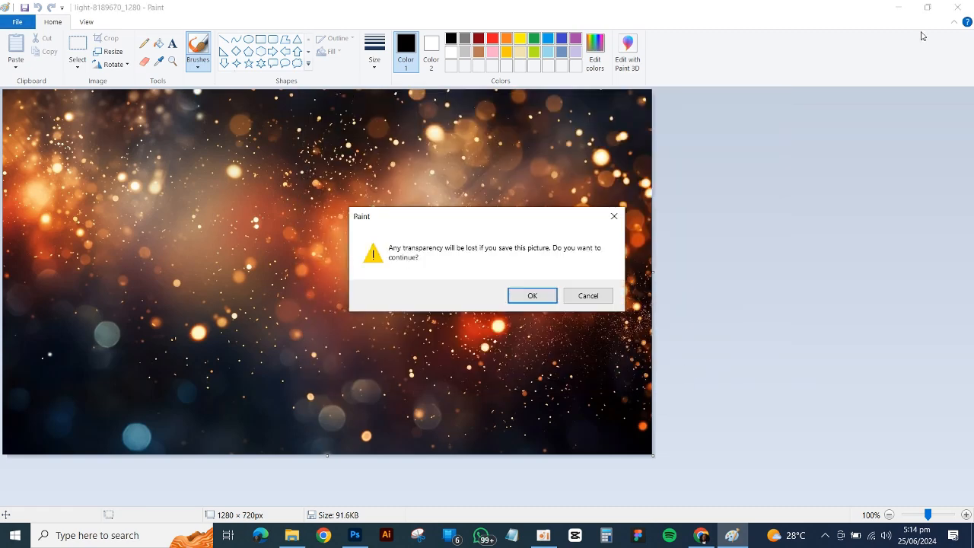
{"action": "left_click", "coordinate": [536, 296]}
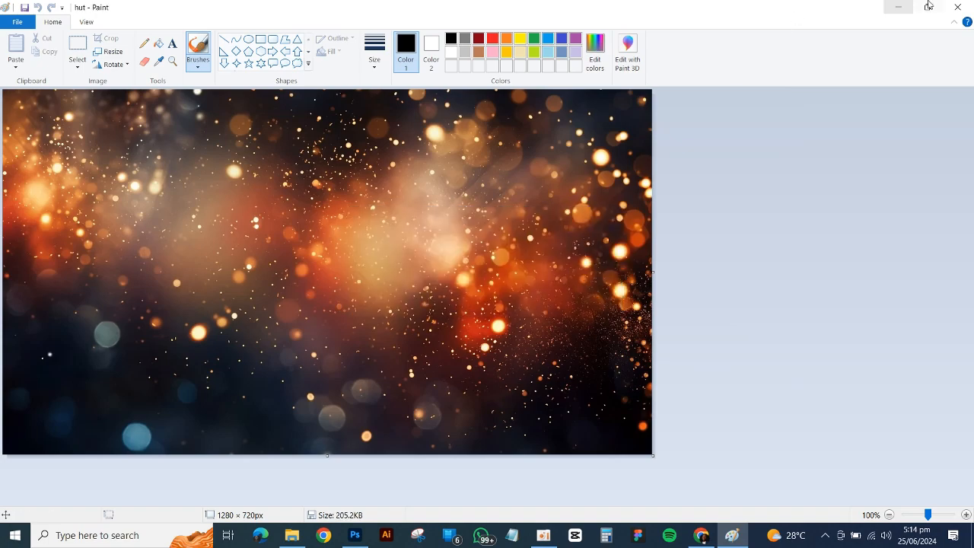
{"action": "left_click", "coordinate": [958, 7]}
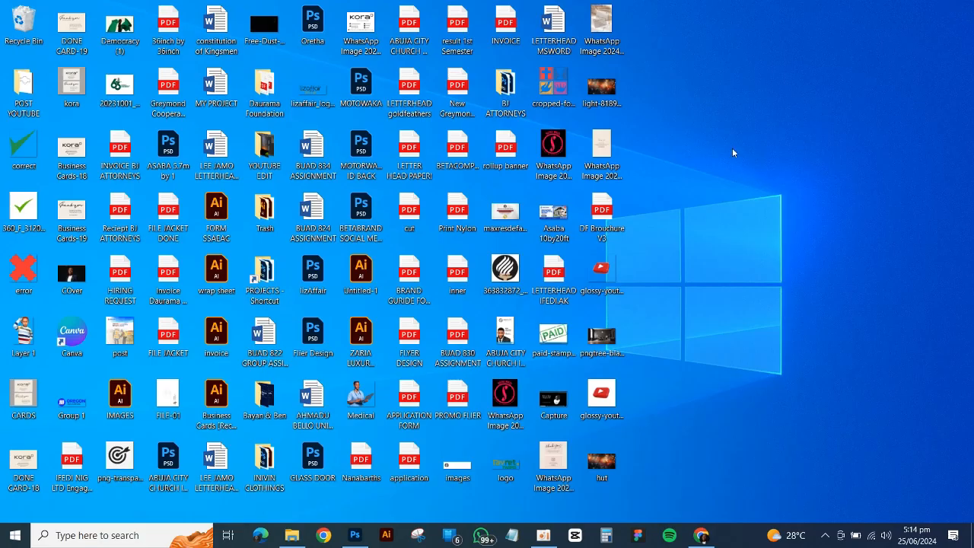
Try once more to place the original light-8189670_1280 file from the desktop into the thumbnail.
{"action": "right_click", "coordinate": [733, 153]}
{"action": "mouse_move", "coordinate": [761, 157]}
{"action": "left_click", "coordinate": [652, 236]}
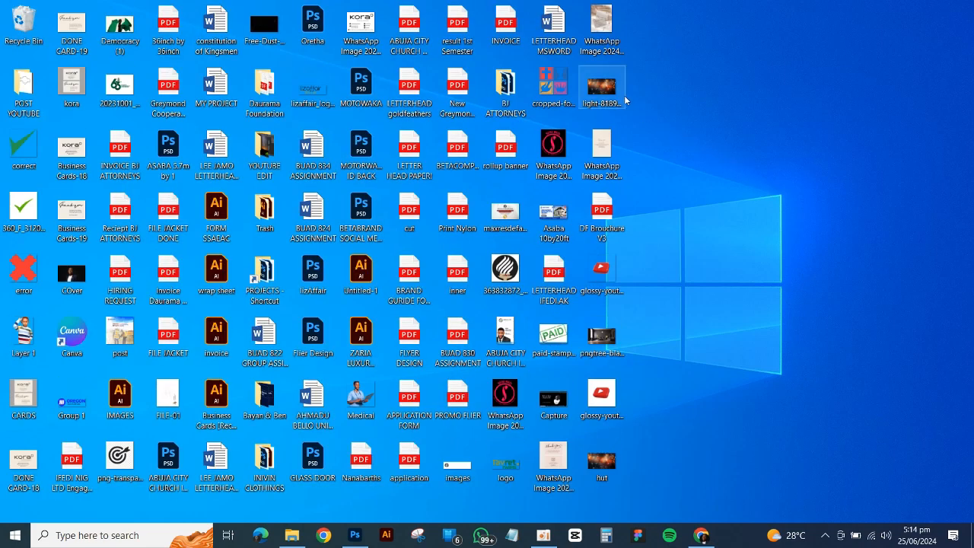
{"action": "left_click_drag", "start_coordinate": [624, 95], "coordinate": [415, 280]}
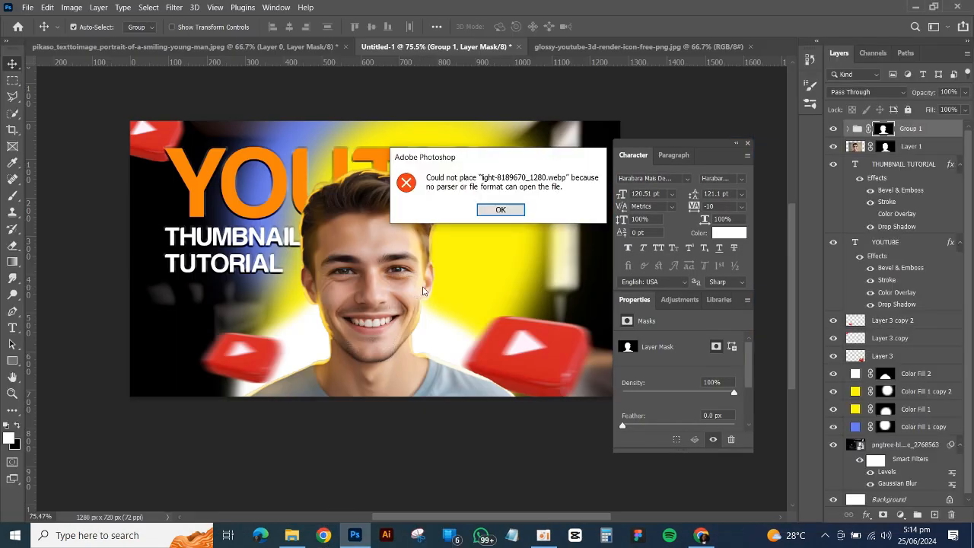
{"action": "left_click", "coordinate": [492, 210]}
Place the desktop image hut at 169.32% scale so it covers the whole thumbnail, and set its blending mode to Screen.
{"action": "left_click", "coordinate": [972, 536]}
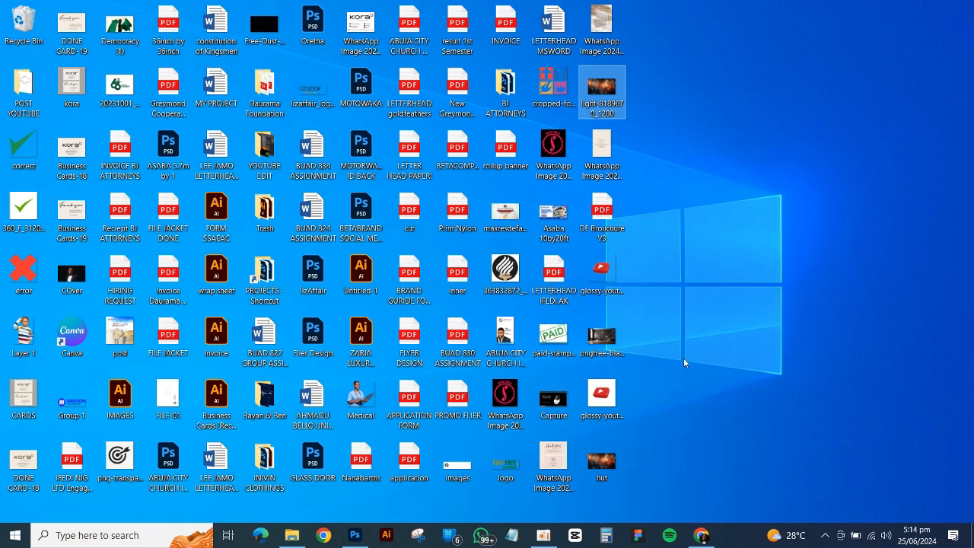
{"action": "left_click", "coordinate": [612, 474]}
{"action": "left_click_drag", "start_coordinate": [609, 463], "coordinate": [414, 348]}
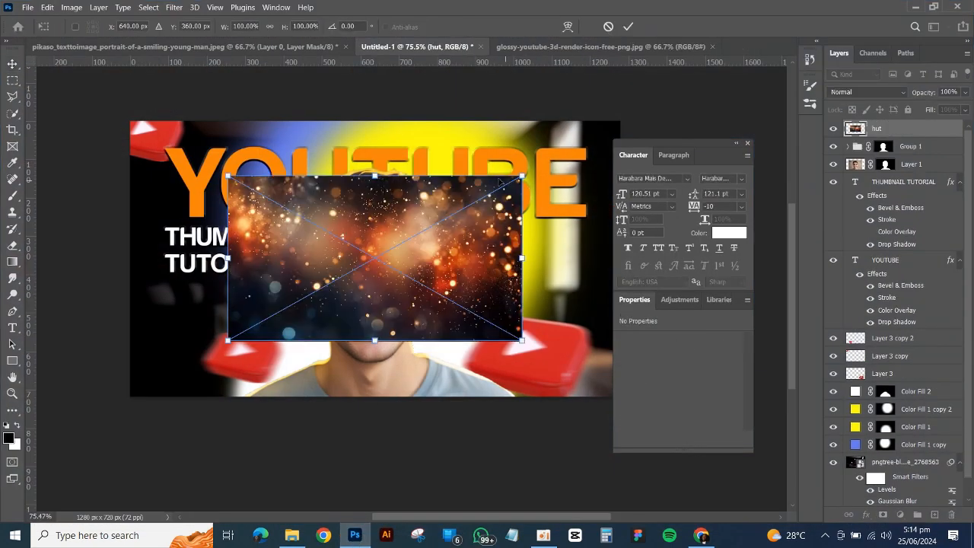
{"action": "left_click_drag", "start_coordinate": [522, 176], "coordinate": [625, 119]}
{"action": "left_click", "coordinate": [628, 26]}
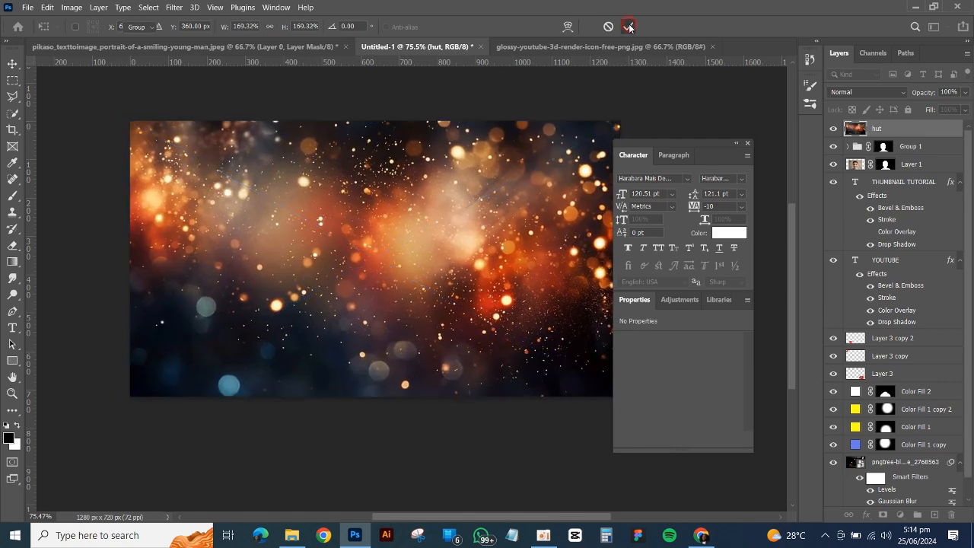
{"action": "left_click", "coordinate": [841, 92]}
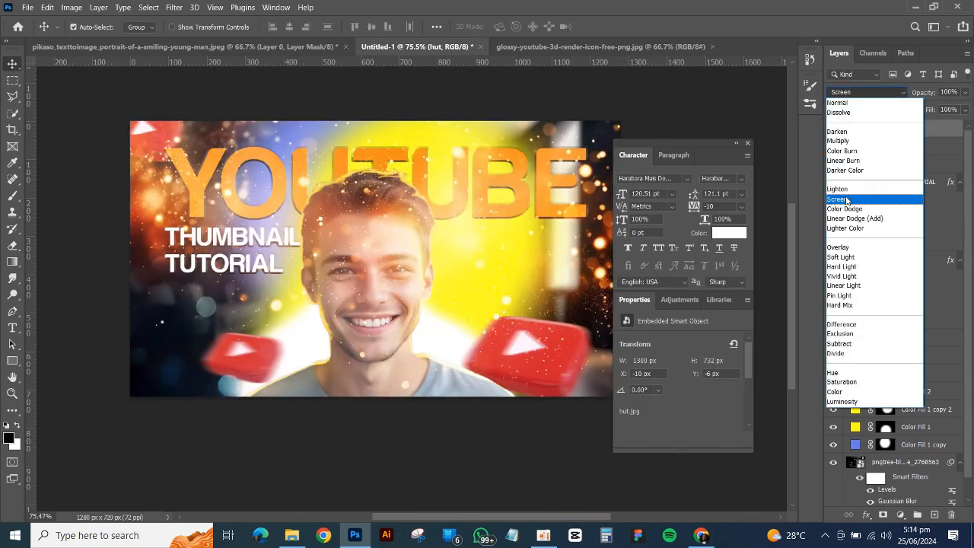
{"action": "left_click", "coordinate": [847, 200]}
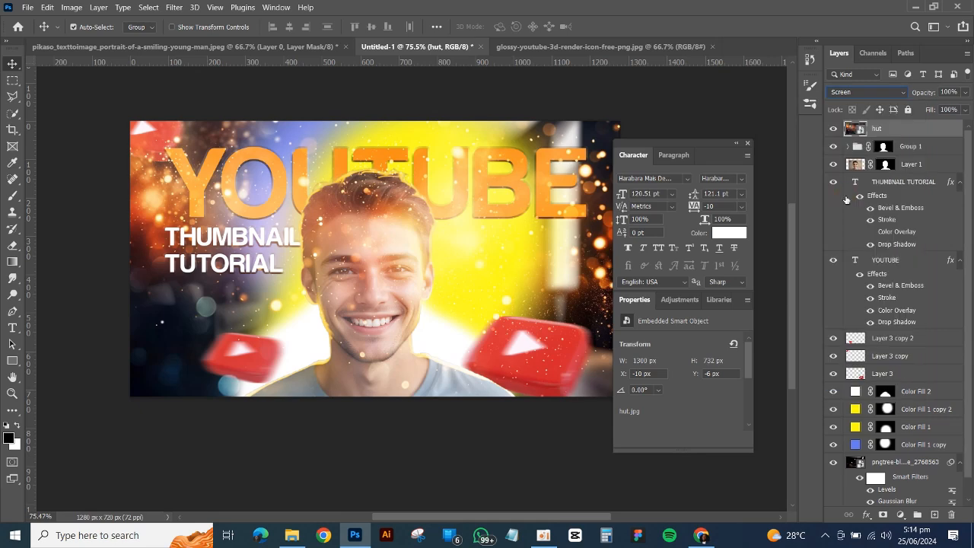
Lower the hut layer's opacity to 38%, try the Overlay blending mode, and set it back to Screen.
{"action": "left_click", "coordinate": [964, 95]}
{"action": "left_click_drag", "start_coordinate": [964, 109], "coordinate": [934, 109]}
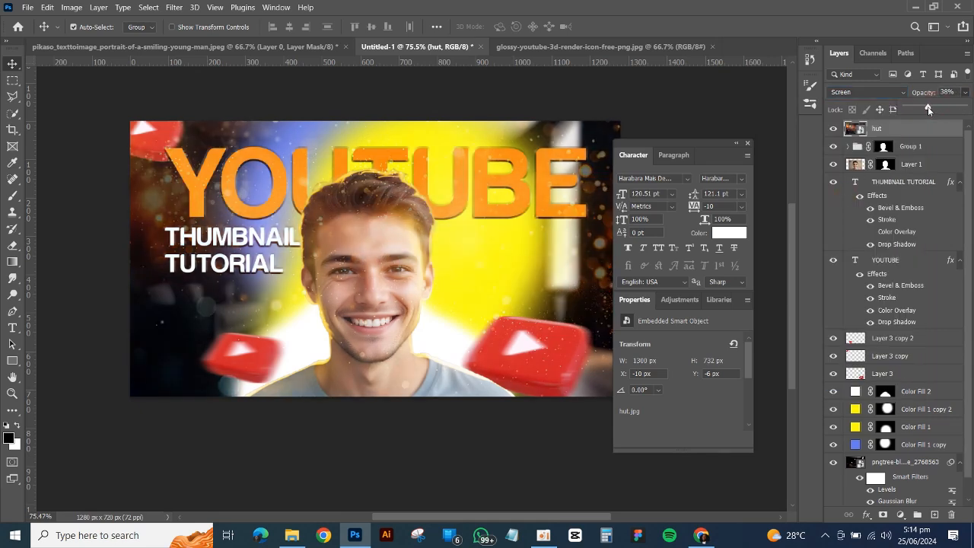
{"action": "left_click", "coordinate": [868, 92]}
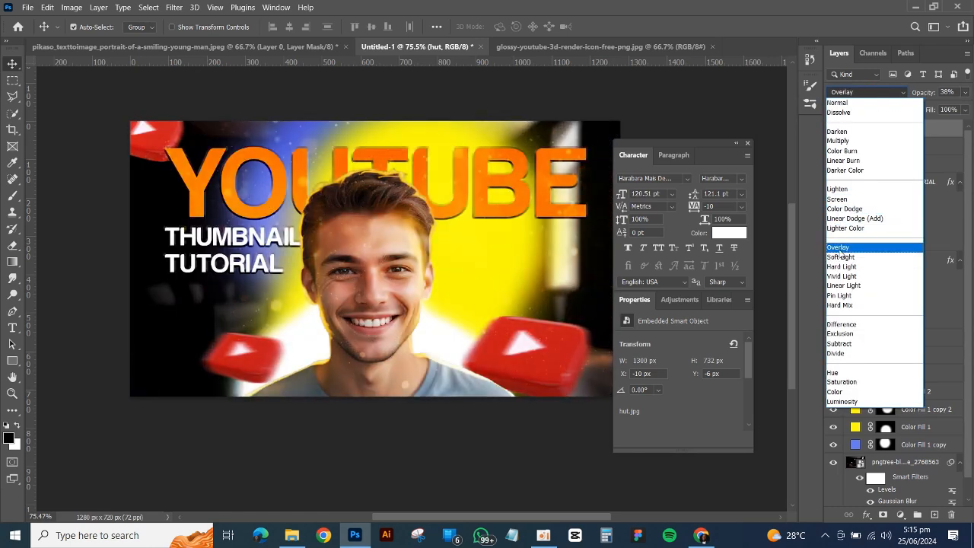
{"action": "left_click", "coordinate": [837, 199]}
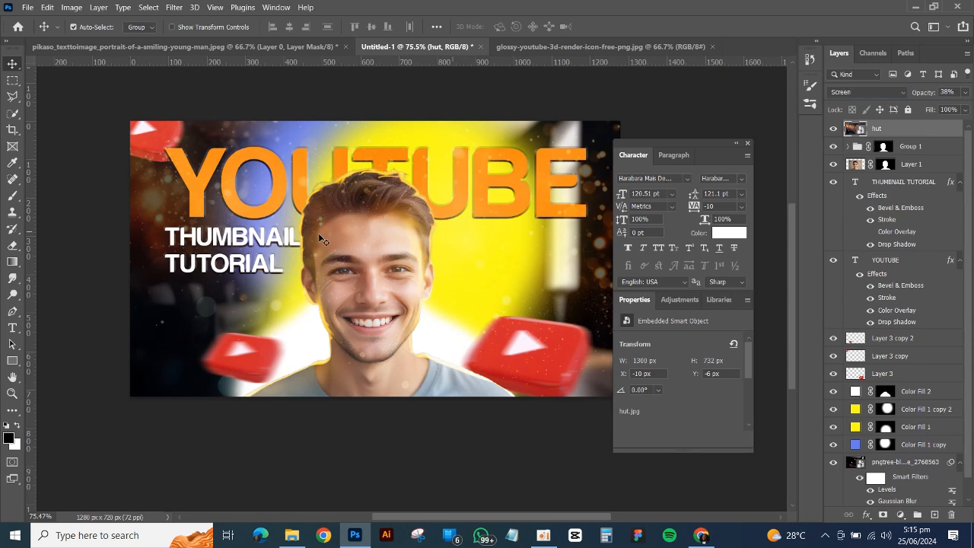
Undo the stray duplicate of the hut overlay and duplicate the play button layer Layer 3 copy 2 in place.
{"action": "scroll", "coordinate": [271, 282], "scroll_direction": "down", "scroll_amount": 1, "text": "alt"}
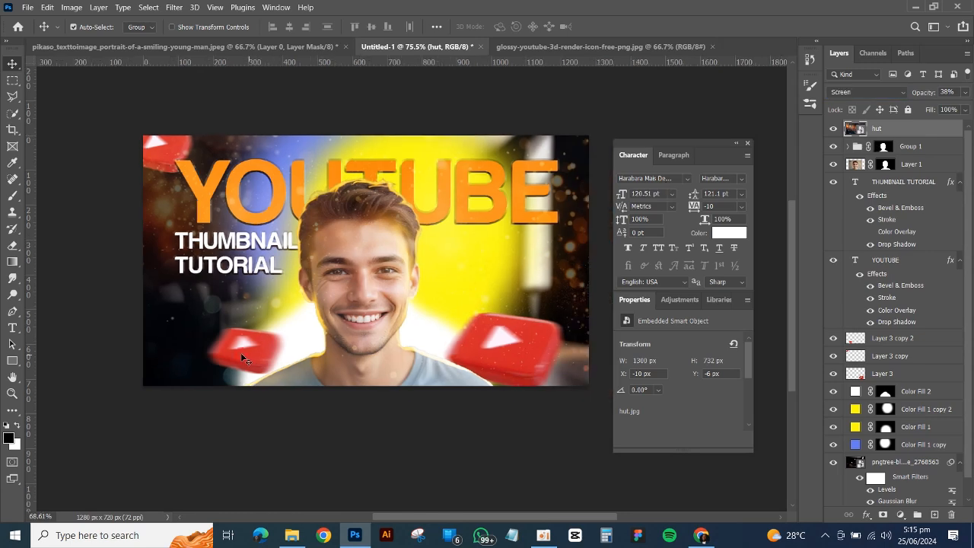
{"action": "left_click_drag", "start_coordinate": [241, 352], "coordinate": [504, 238]}
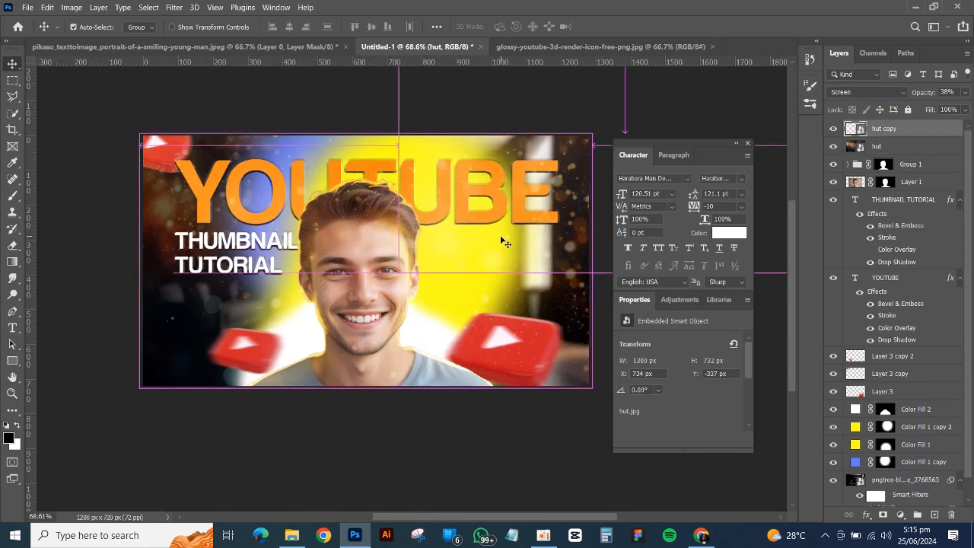
{"action": "key", "text": "ctrl+z"}
{"action": "left_click", "coordinate": [897, 340]}
{"action": "key", "text": "ctrl+j"}
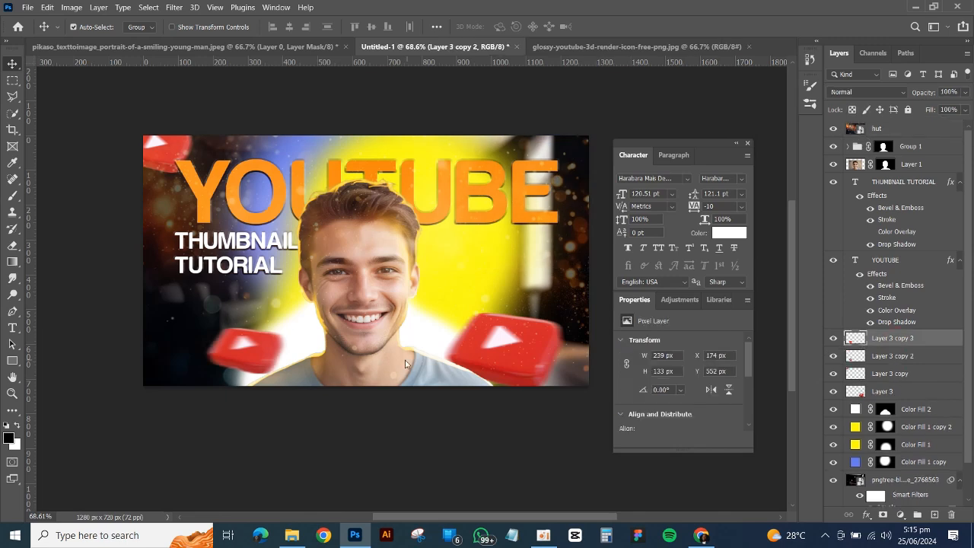
{"action": "key", "text": "t"}
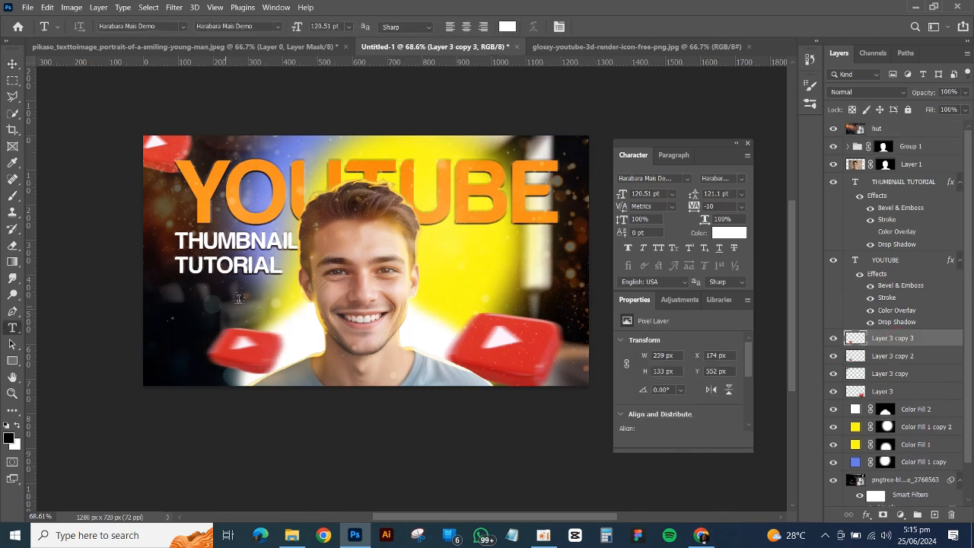
{"action": "key", "text": "v"}
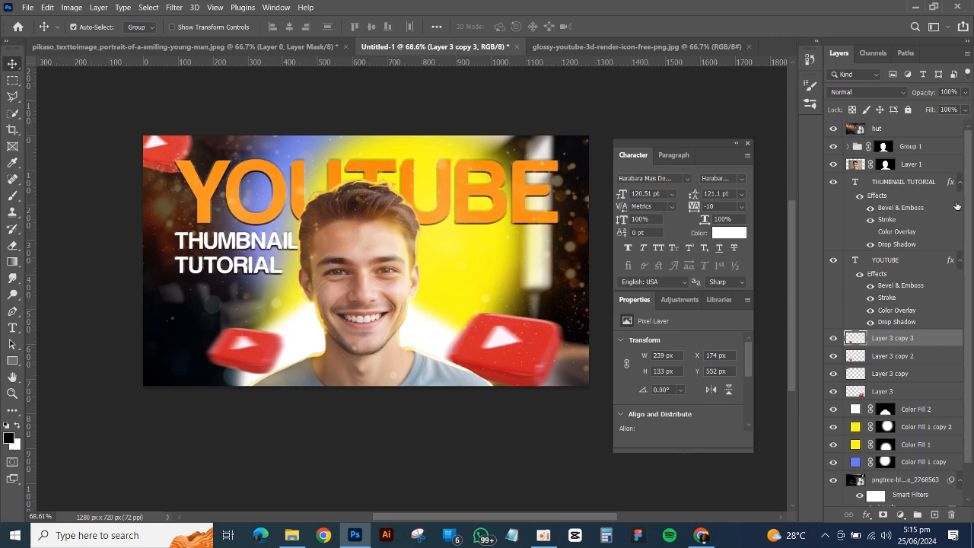
Enable Texture and Contour for the Bevel & Emboss effect on the YOUTUBE text layer.
{"action": "left_click", "coordinate": [902, 286]}
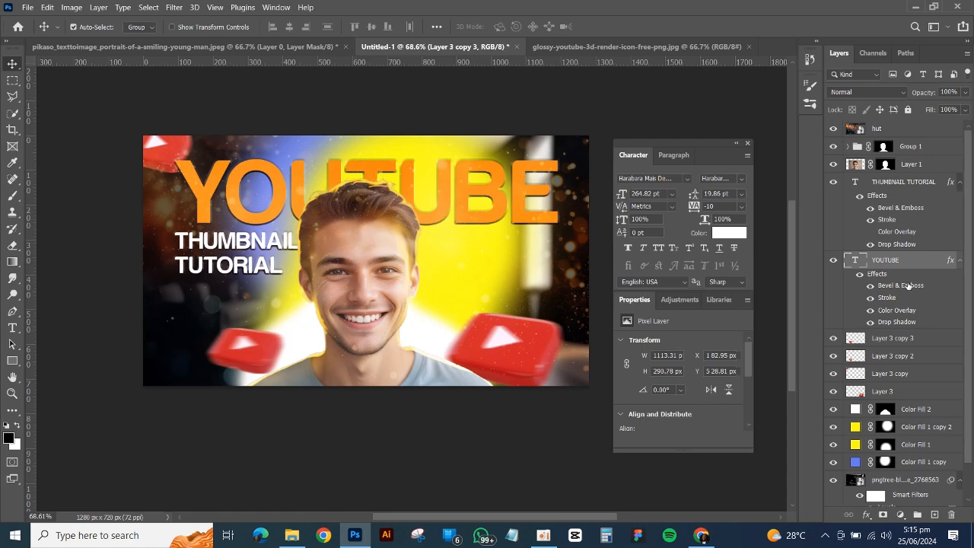
{"action": "double_click", "coordinate": [907, 286]}
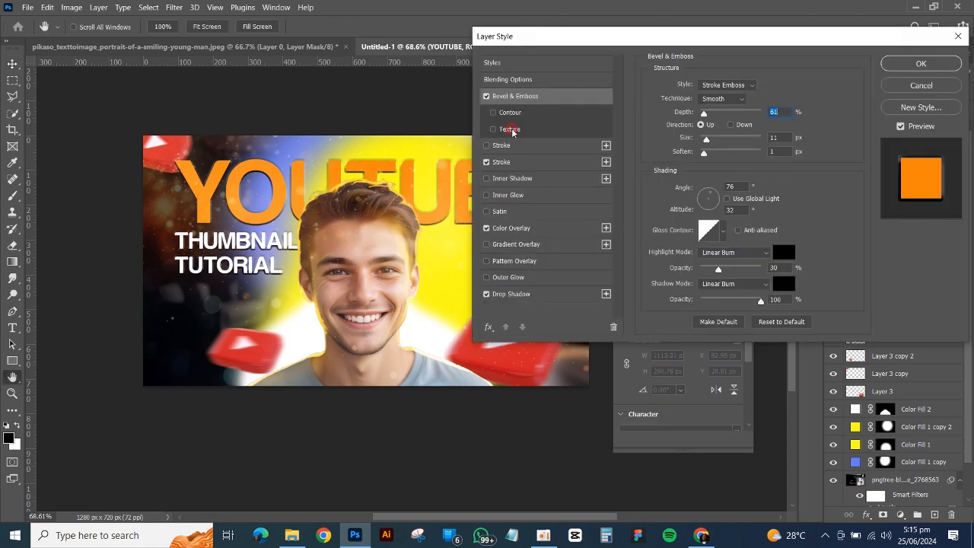
{"action": "left_click", "coordinate": [510, 129]}
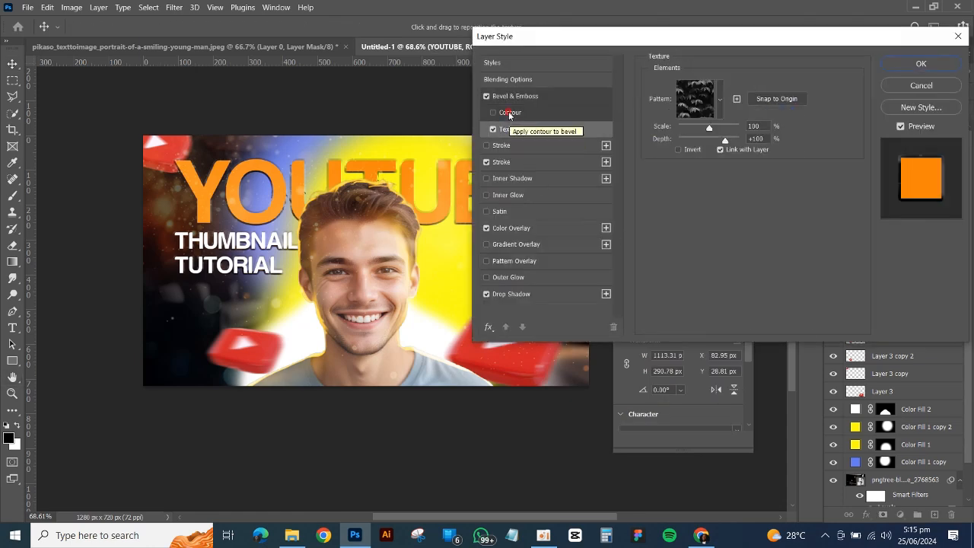
{"action": "left_click", "coordinate": [509, 113]}
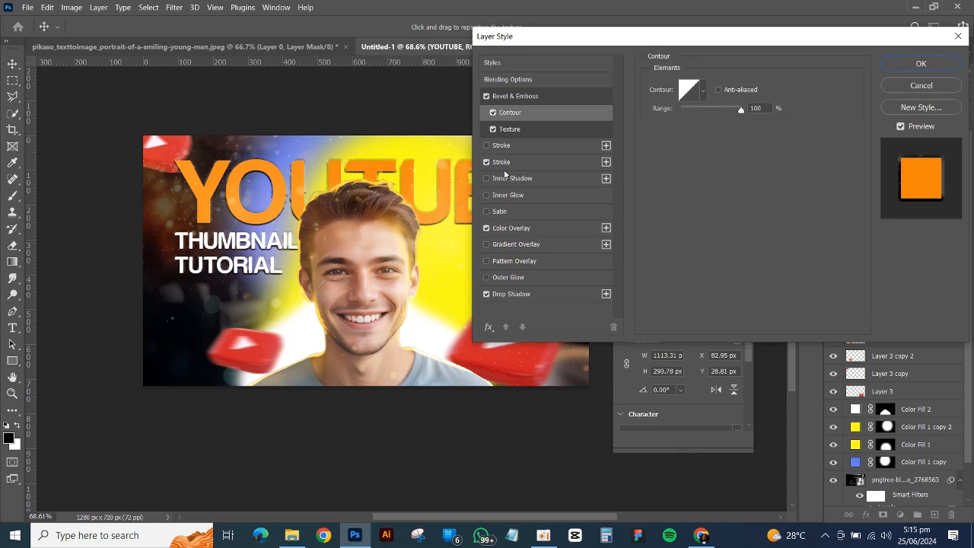
Add a Satin effect to the YOUTUBE text at 50% opacity and increase its size.
{"action": "left_click", "coordinate": [493, 213]}
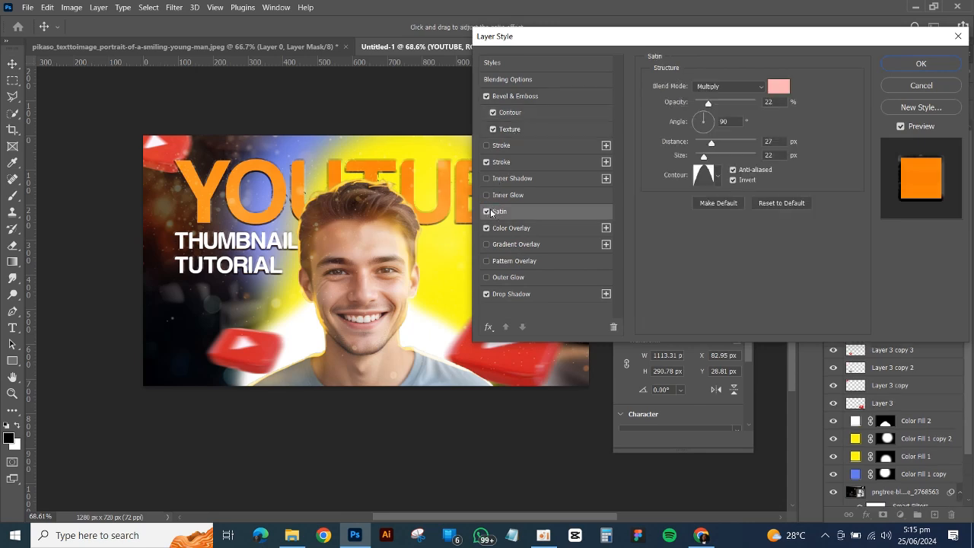
{"action": "left_click", "coordinate": [726, 104]}
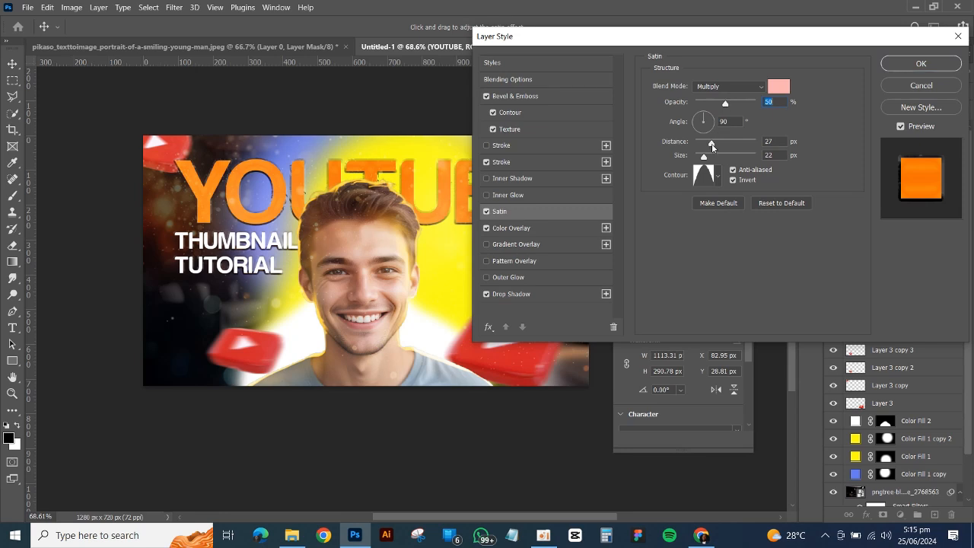
{"action": "left_click_drag", "start_coordinate": [709, 157], "coordinate": [724, 157]}
Add a gradient Outer Glow at 67% opacity and 39% noise to the YOUTUBE text, leave Inner Glow off, and apply the style.
{"action": "left_click", "coordinate": [509, 279]}
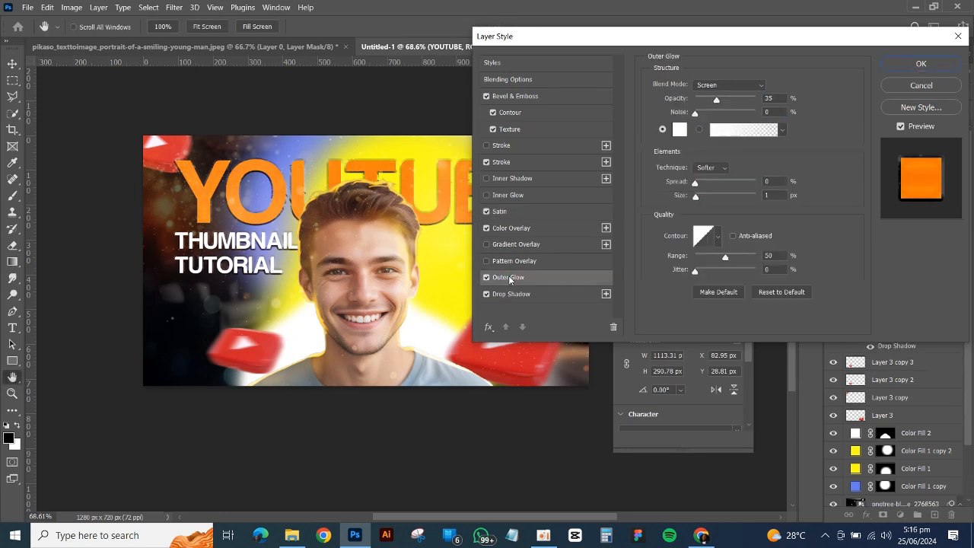
{"action": "left_click", "coordinate": [736, 99]}
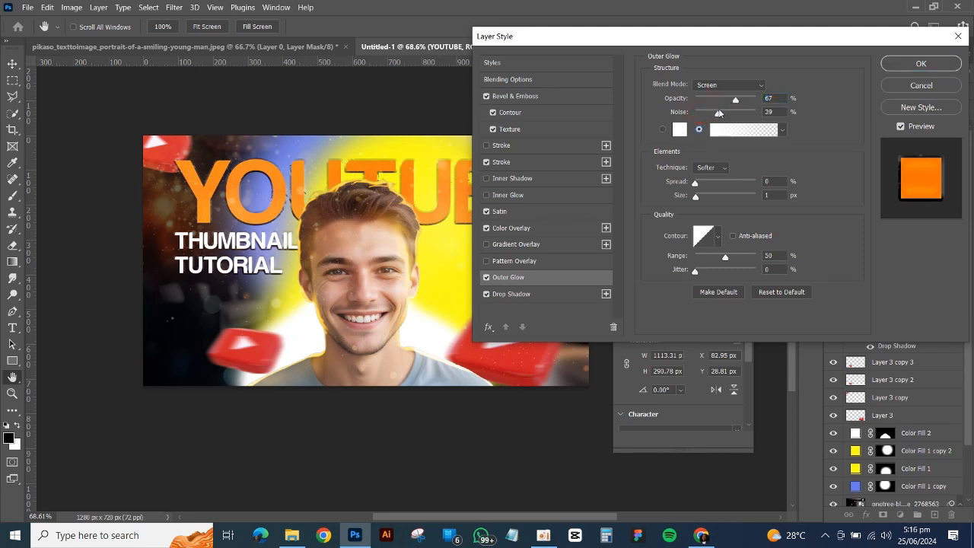
{"action": "left_click", "coordinate": [523, 196]}
{"action": "left_click", "coordinate": [487, 195]}
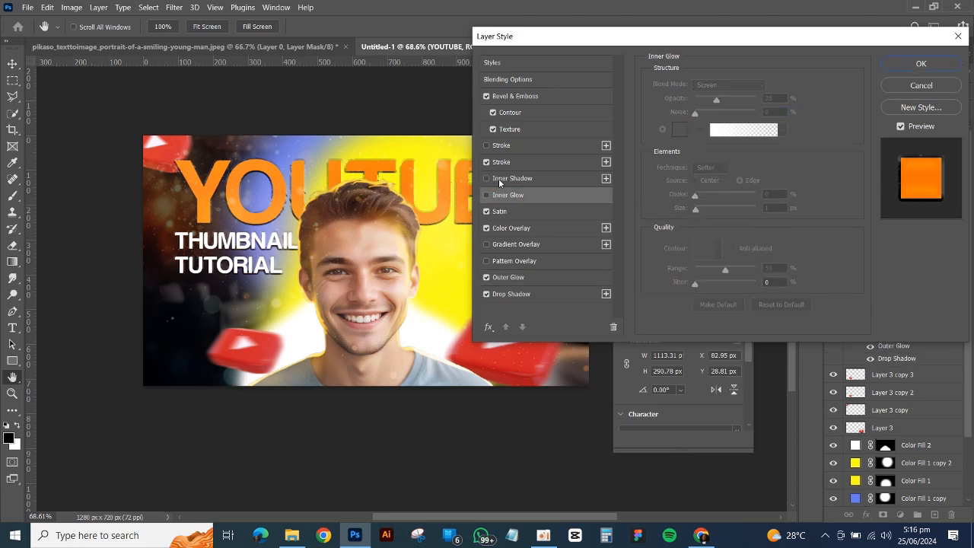
{"action": "left_click", "coordinate": [904, 65]}
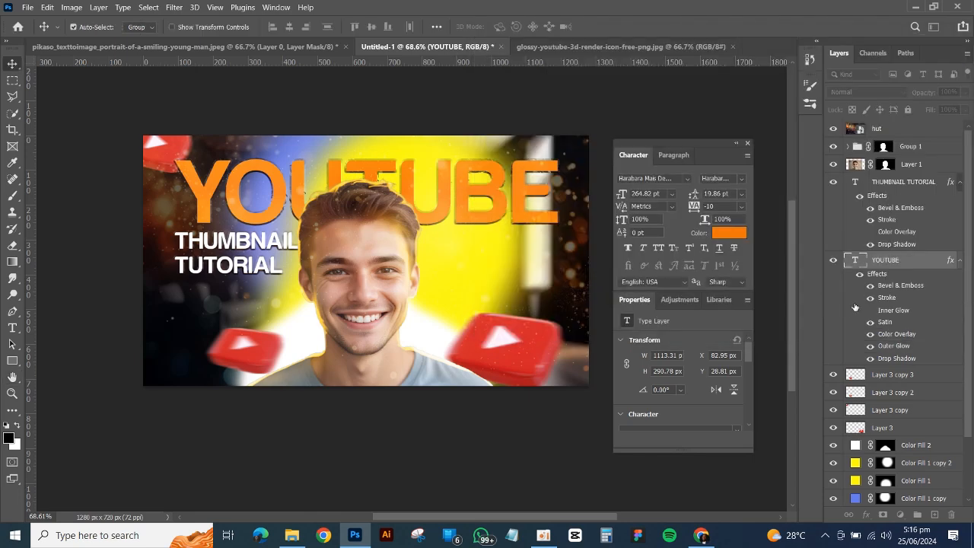
Duplicate the YOUTUBE text layer and nudge the original beneath it 8 px left and 8 px down.
{"action": "key", "text": "ctrl+j"}
{"action": "left_click", "coordinate": [906, 364]}
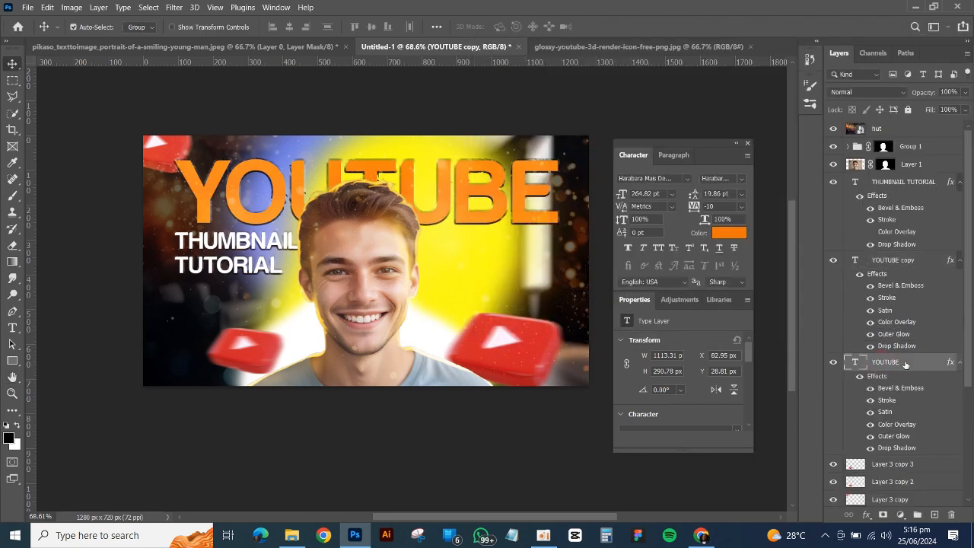
{"action": "key", "text": "Left"}
{"action": "key", "text": "Left"}
{"action": "key", "text": "Left"}
{"action": "key", "text": "Left"}
{"action": "key", "text": "Down"}
{"action": "key", "text": "Down"}
{"action": "key", "text": "Down"}
{"action": "key", "text": "Down"}
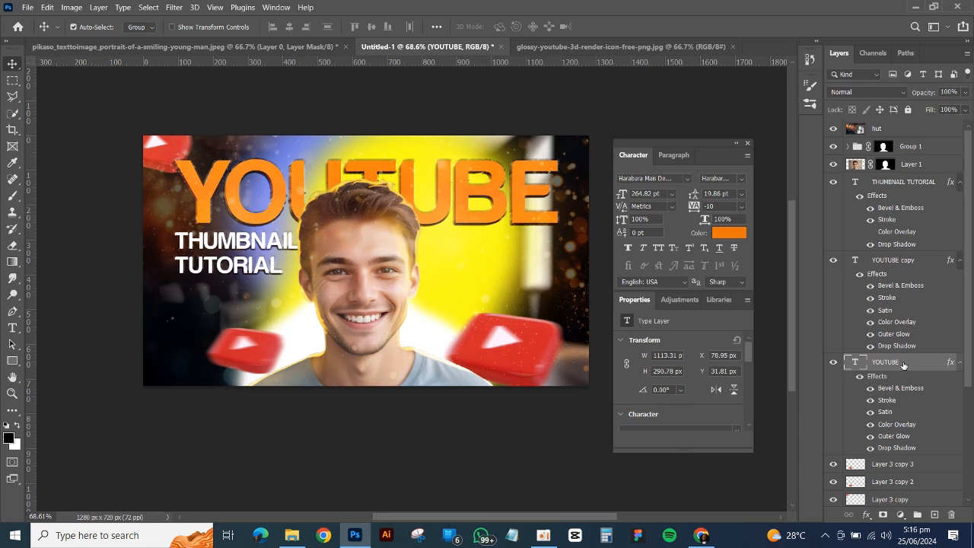
{"action": "key", "text": "Left"}
{"action": "key", "text": "Left"}
{"action": "key", "text": "Left"}
{"action": "key", "text": "Left"}
{"action": "key", "text": "Down"}
{"action": "key", "text": "Down"}
{"action": "key", "text": "Down"}
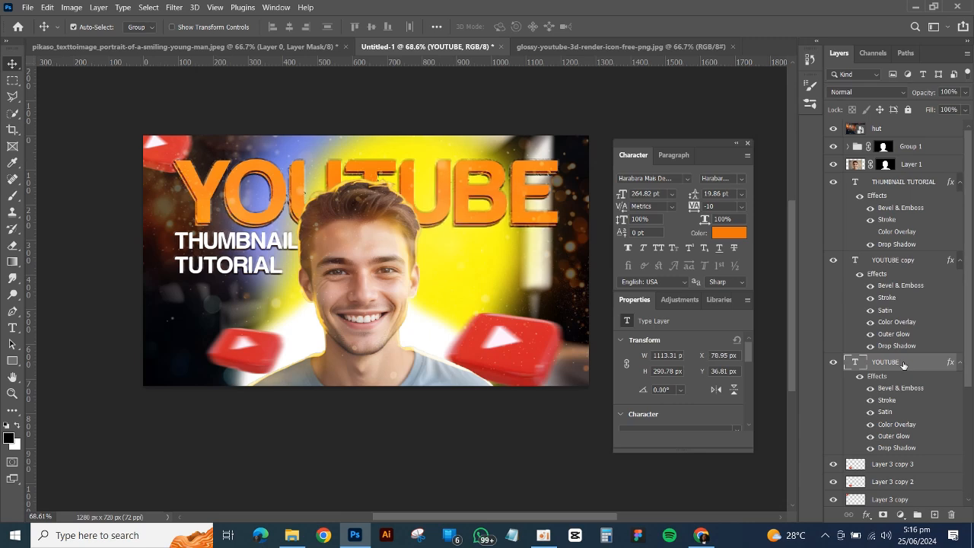
Hide the Bevel & Emboss and Color Overlay effects on the lower YOUTUBE layer.
{"action": "scroll", "coordinate": [891, 373], "scroll_direction": "down", "scroll_amount": 1}
{"action": "left_click", "coordinate": [871, 354]}
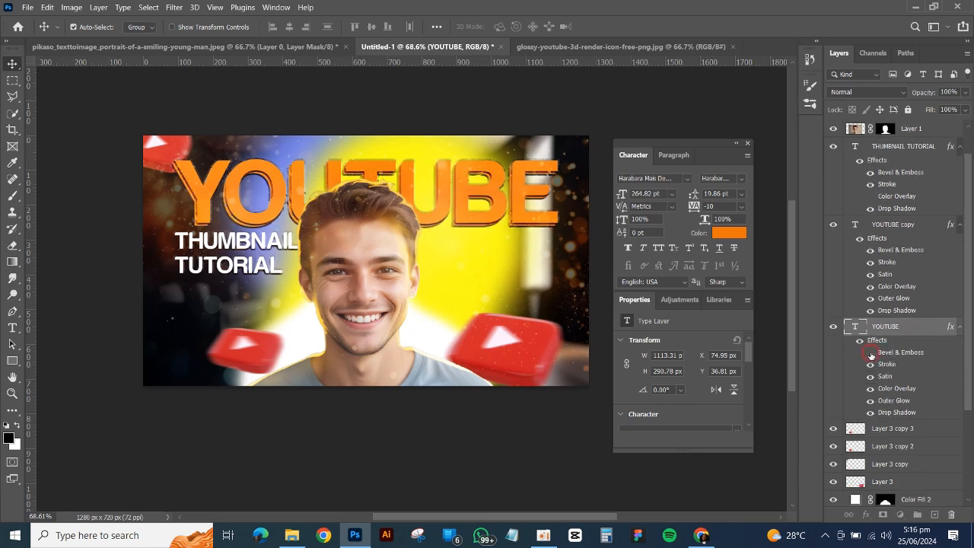
{"action": "left_click", "coordinate": [872, 356]}
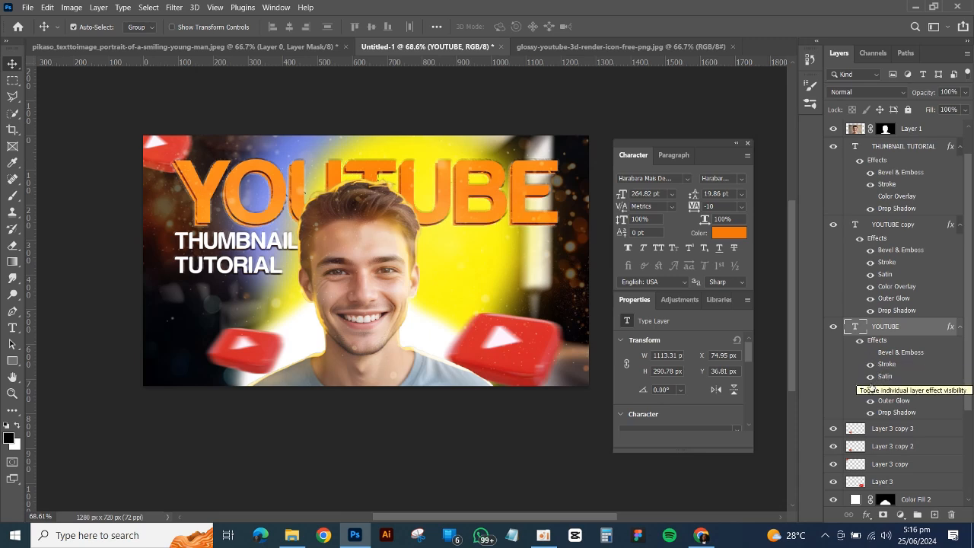
{"action": "left_click", "coordinate": [872, 391]}
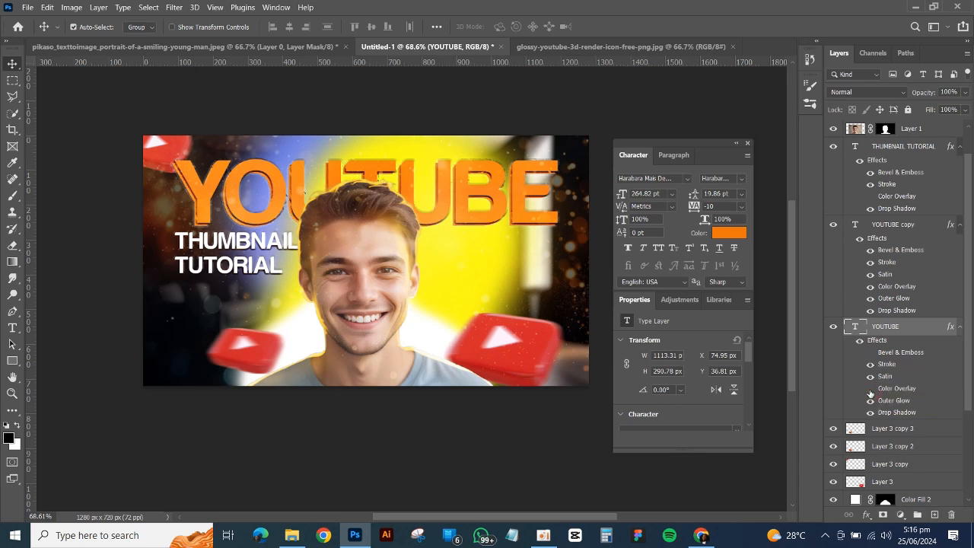
Change the lower YOUTUBE layer's text colour to dark blue #120d78.
{"action": "left_click", "coordinate": [728, 233]}
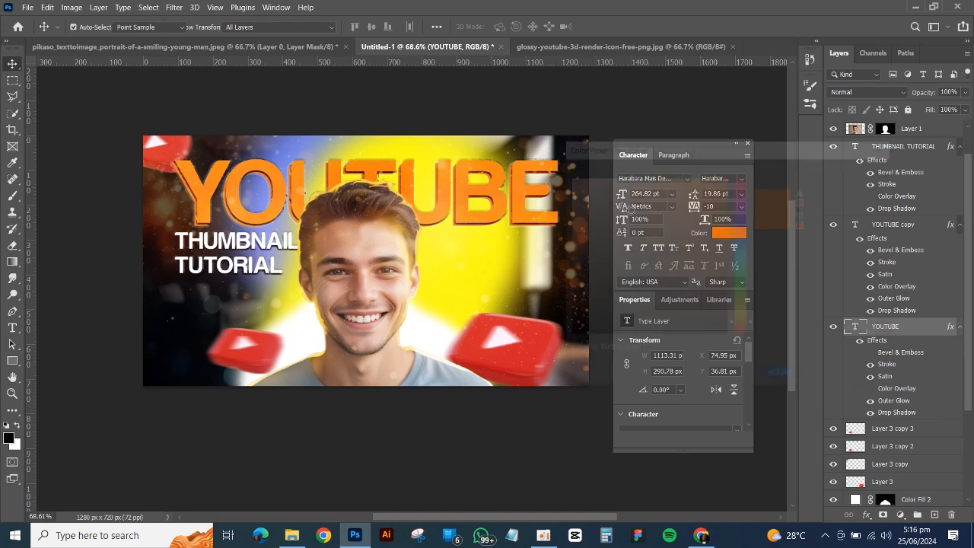
{"action": "left_click", "coordinate": [739, 227]}
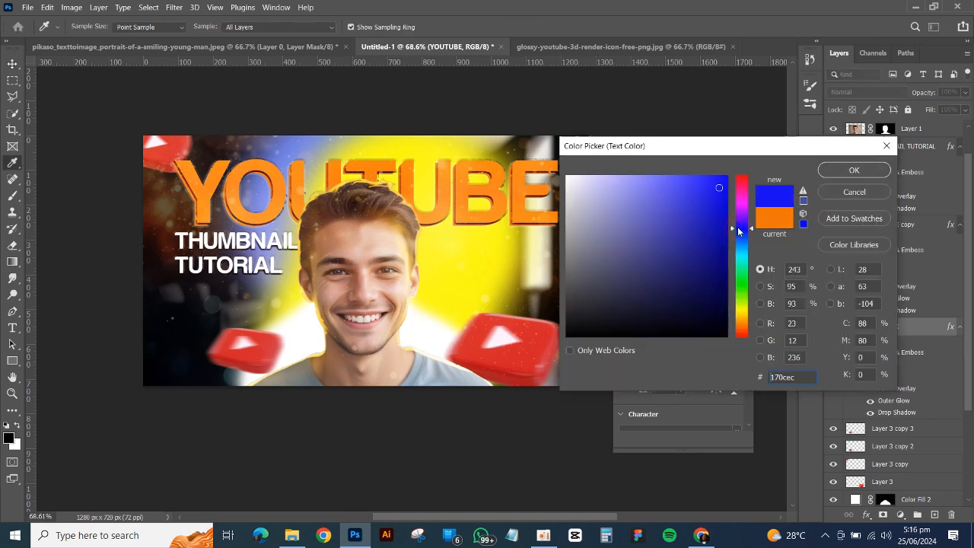
{"action": "left_click", "coordinate": [712, 197]}
{"action": "mouse_move", "coordinate": [708, 178]}
{"action": "left_mouse_down"}
{"action": "mouse_move", "coordinate": [672, 232]}
{"action": "mouse_move", "coordinate": [693, 266]}
{"action": "left_mouse_up"}
{"action": "left_click", "coordinate": [712, 261]}
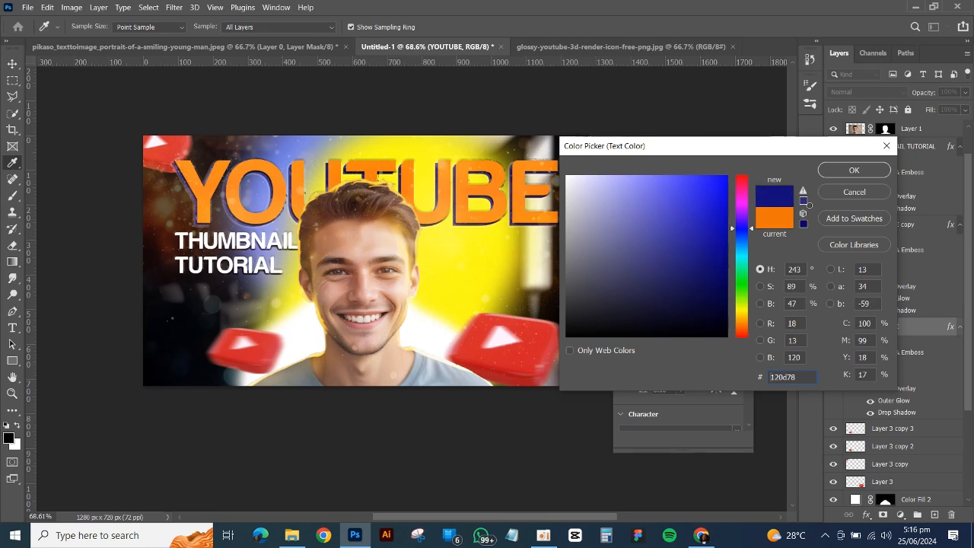
{"action": "left_click", "coordinate": [844, 169]}
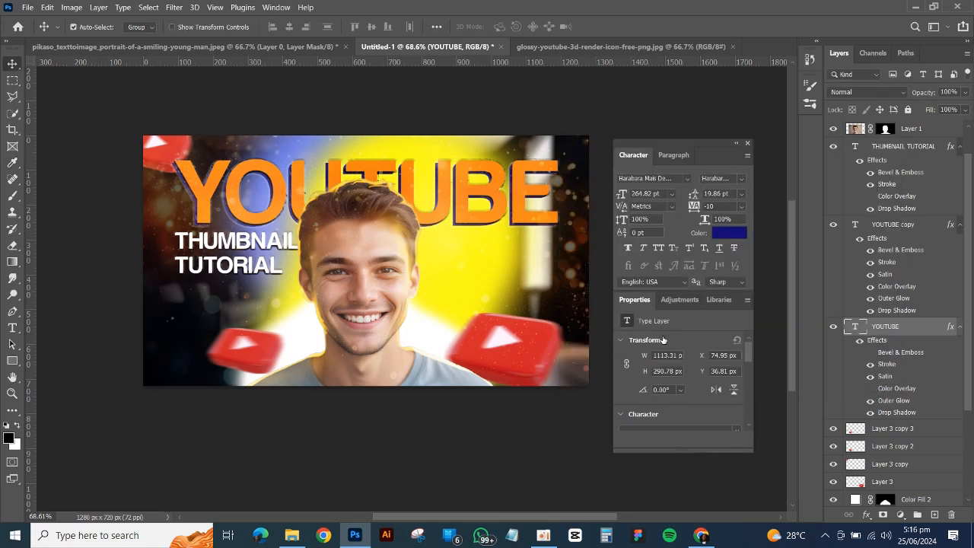
Nudge the dark blue YOUTUBE layer to X 73.95 px and Y 40.81 px to deepen the offset shadow.
{"action": "key", "text": "Down"}
{"action": "key", "text": "Left"}
{"action": "key", "text": "Left"}
{"action": "key", "text": "Left"}
{"action": "key", "text": "Left"}
{"action": "key", "text": "Down"}
{"action": "key", "text": "Down"}
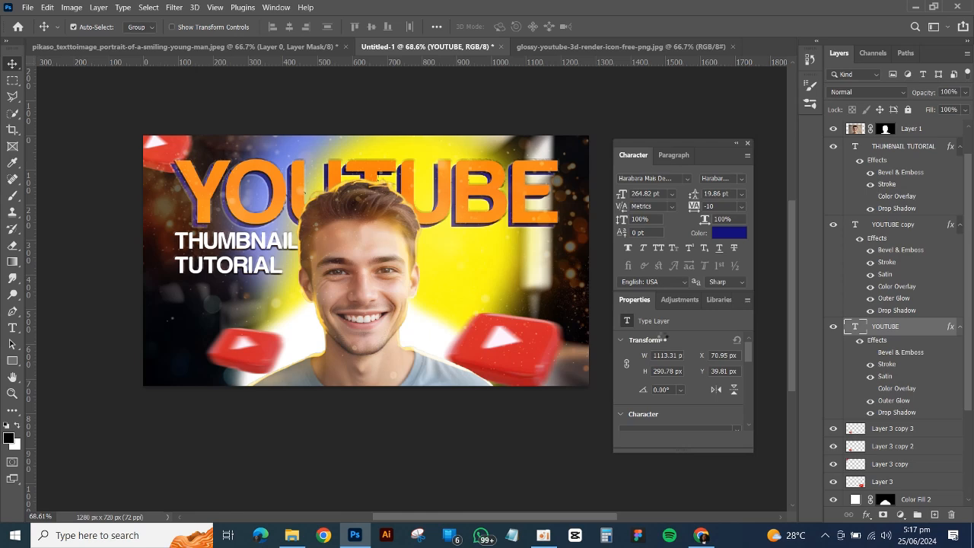
{"action": "key", "text": "Down"}
{"action": "key", "text": "Right"}
{"action": "key", "text": "Right"}
{"action": "key", "text": "Right"}
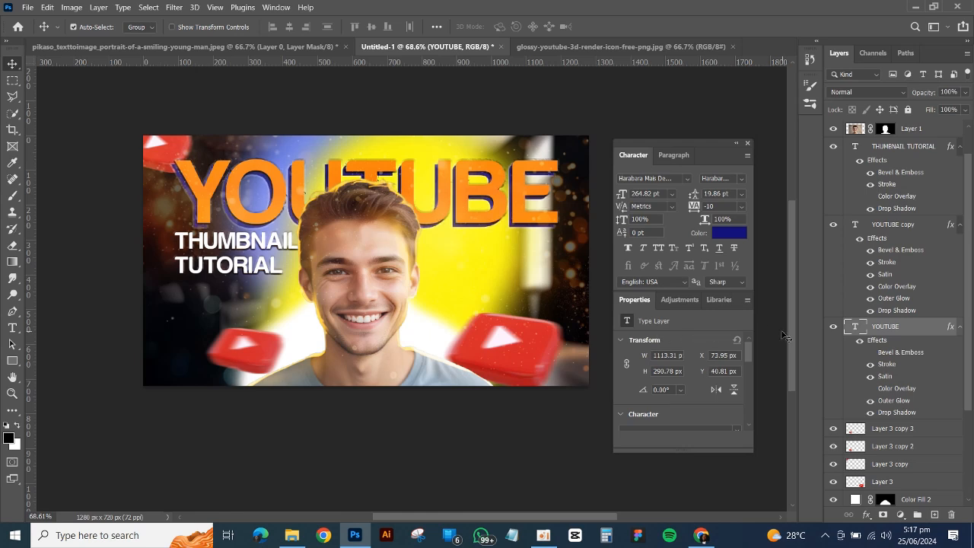
Show Bevel & Emboss again and hide Outer Glow on the lower YOUTUBE layer.
{"action": "left_click", "coordinate": [868, 354]}
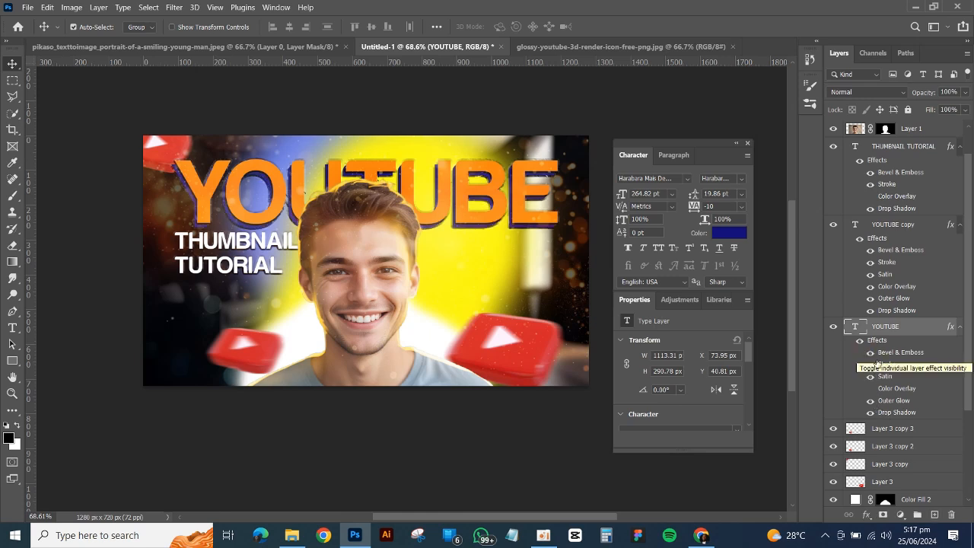
{"action": "left_click", "coordinate": [871, 401]}
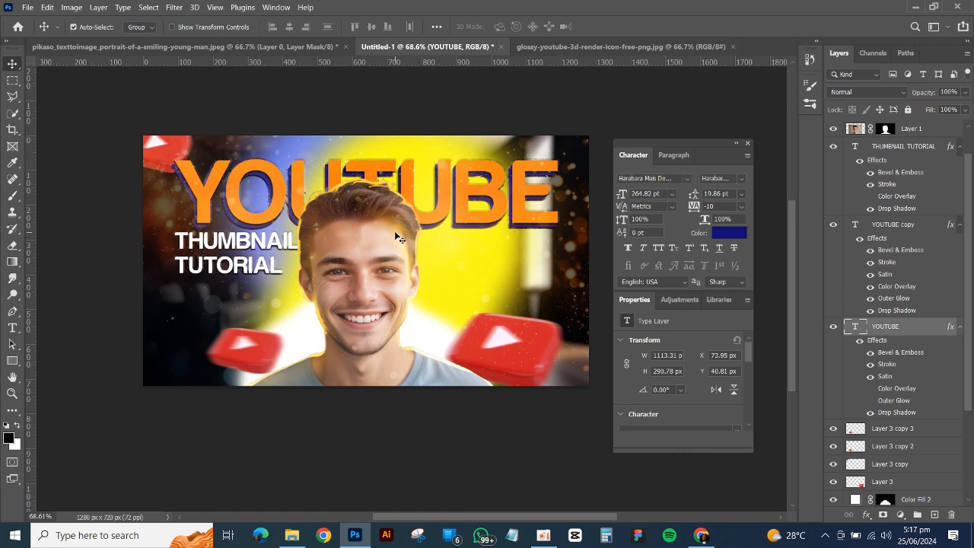
{"action": "scroll", "coordinate": [395, 232], "scroll_direction": "down", "scroll_amount": 2}
{"action": "scroll", "coordinate": [395, 232], "scroll_direction": "up", "scroll_amount": 3}
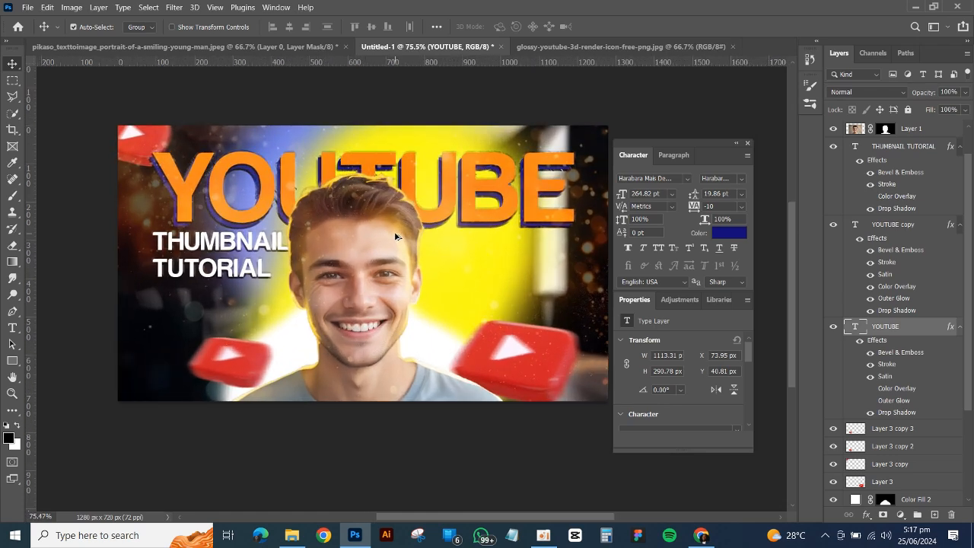
{"action": "left_click", "coordinate": [546, 532]}
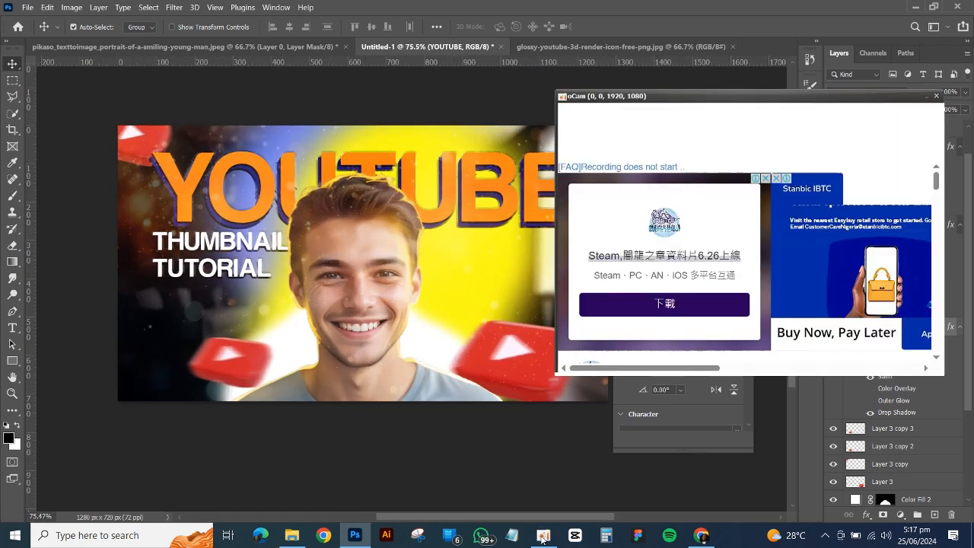